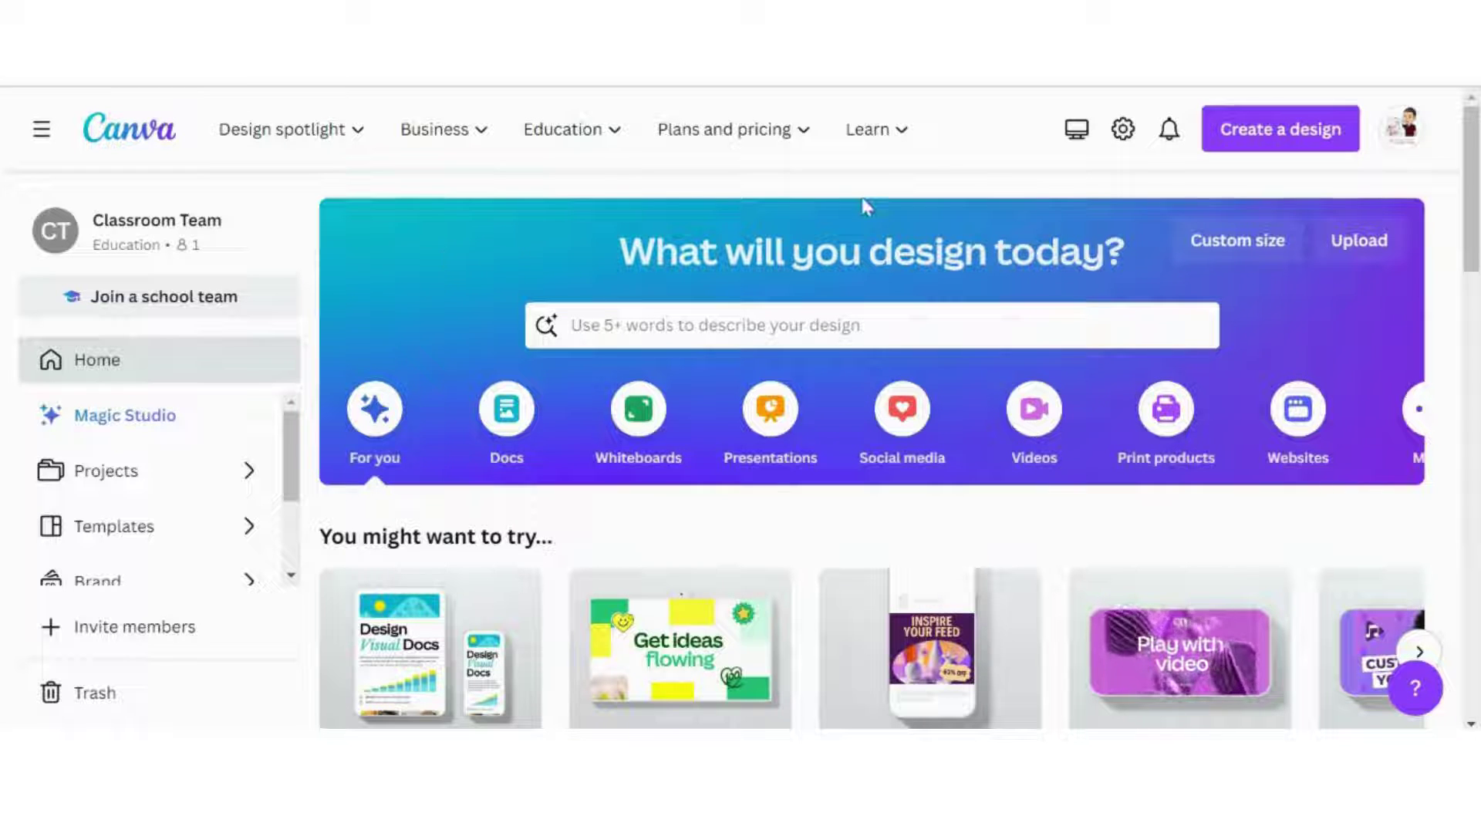
Open LMS integrations from account settings and browse its Canvas, Schoology, Moodle, D2L and Blackboard guides.
{"action": "left_click", "coordinate": [1123, 130]}
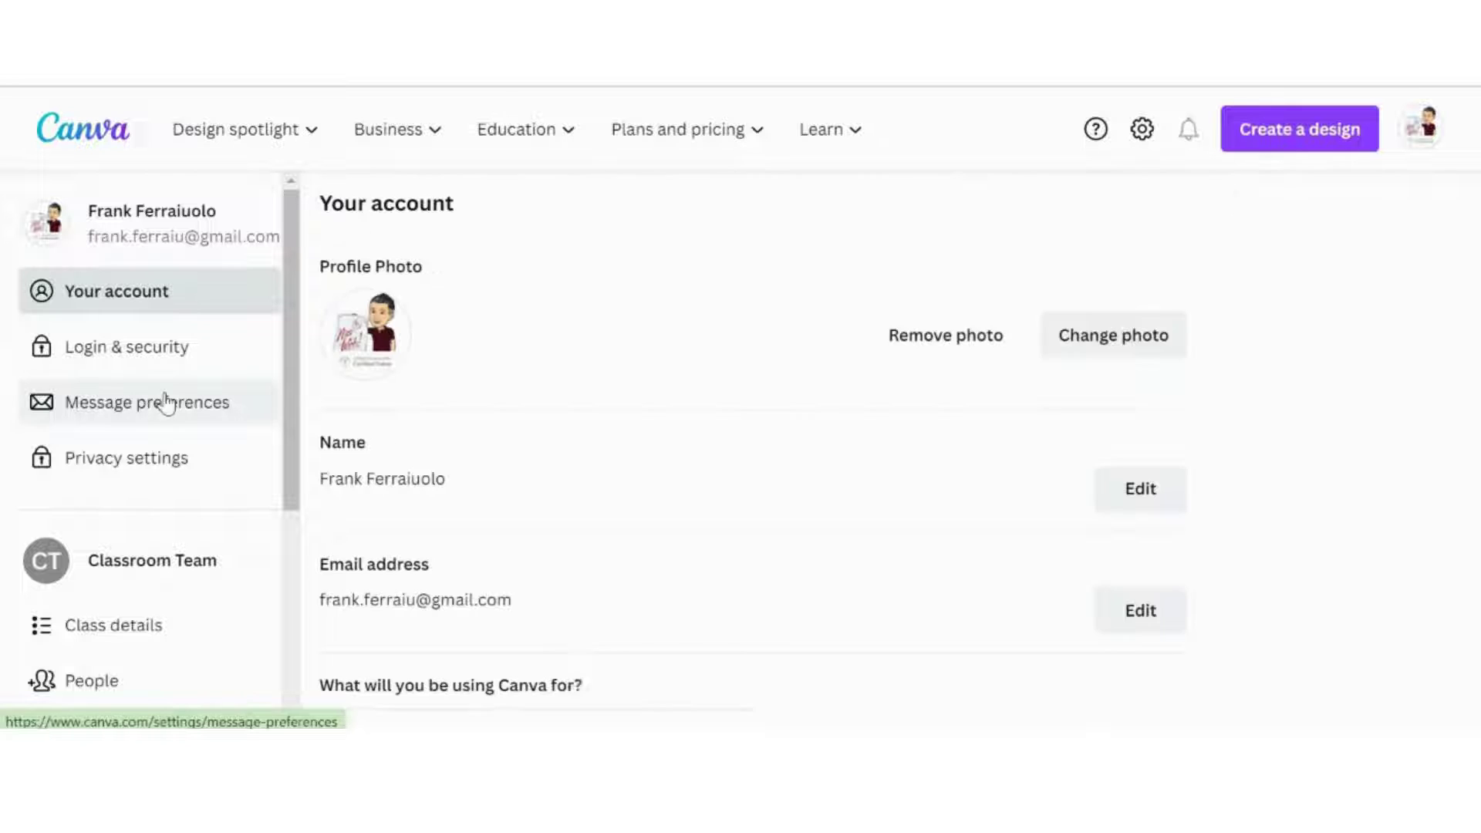
{"action": "scroll", "coordinate": [166, 401], "scroll_direction": "down", "scroll_amount": 3}
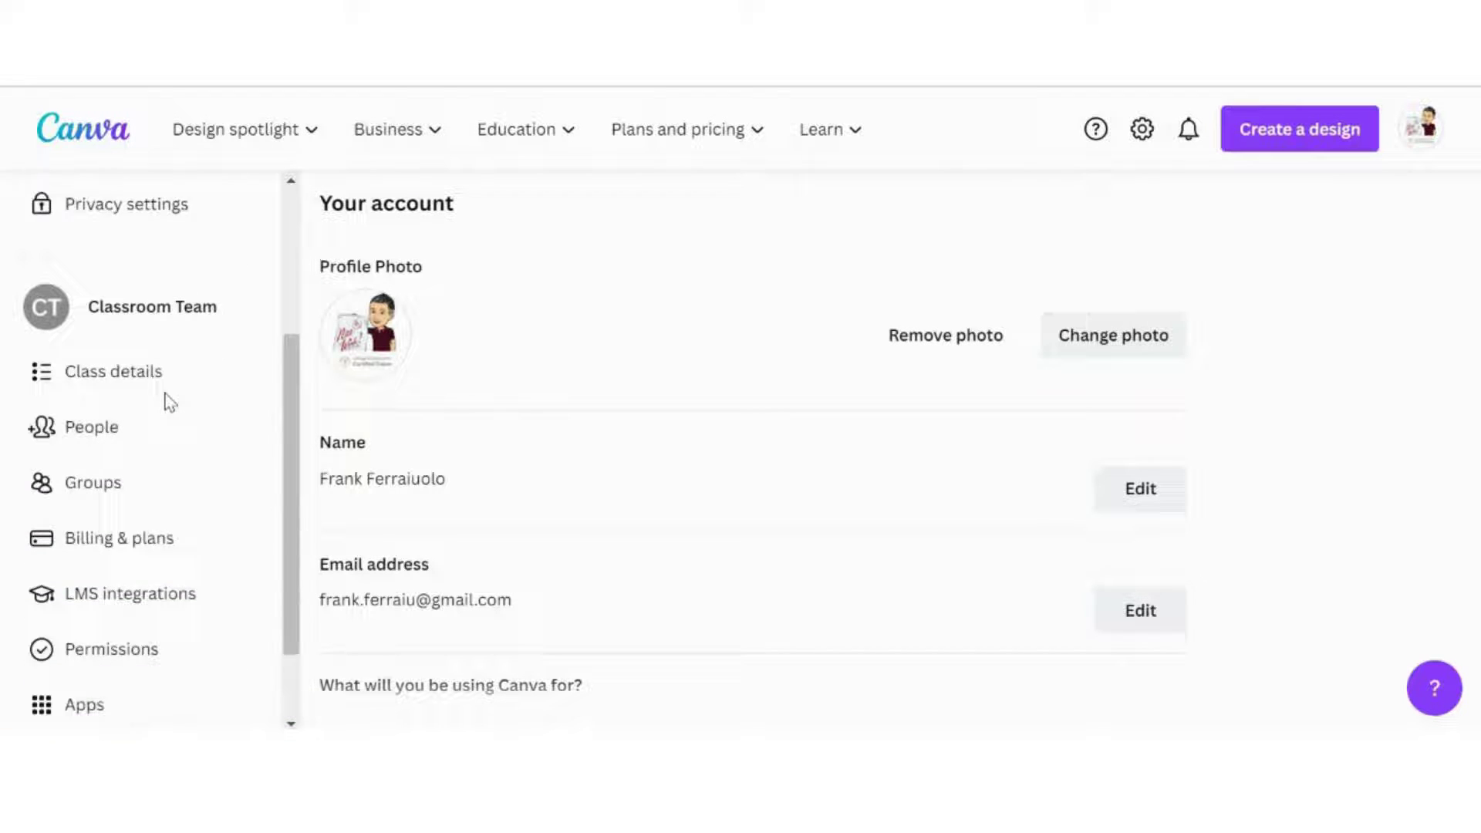
{"action": "scroll", "coordinate": [168, 402], "scroll_direction": "down", "scroll_amount": 1}
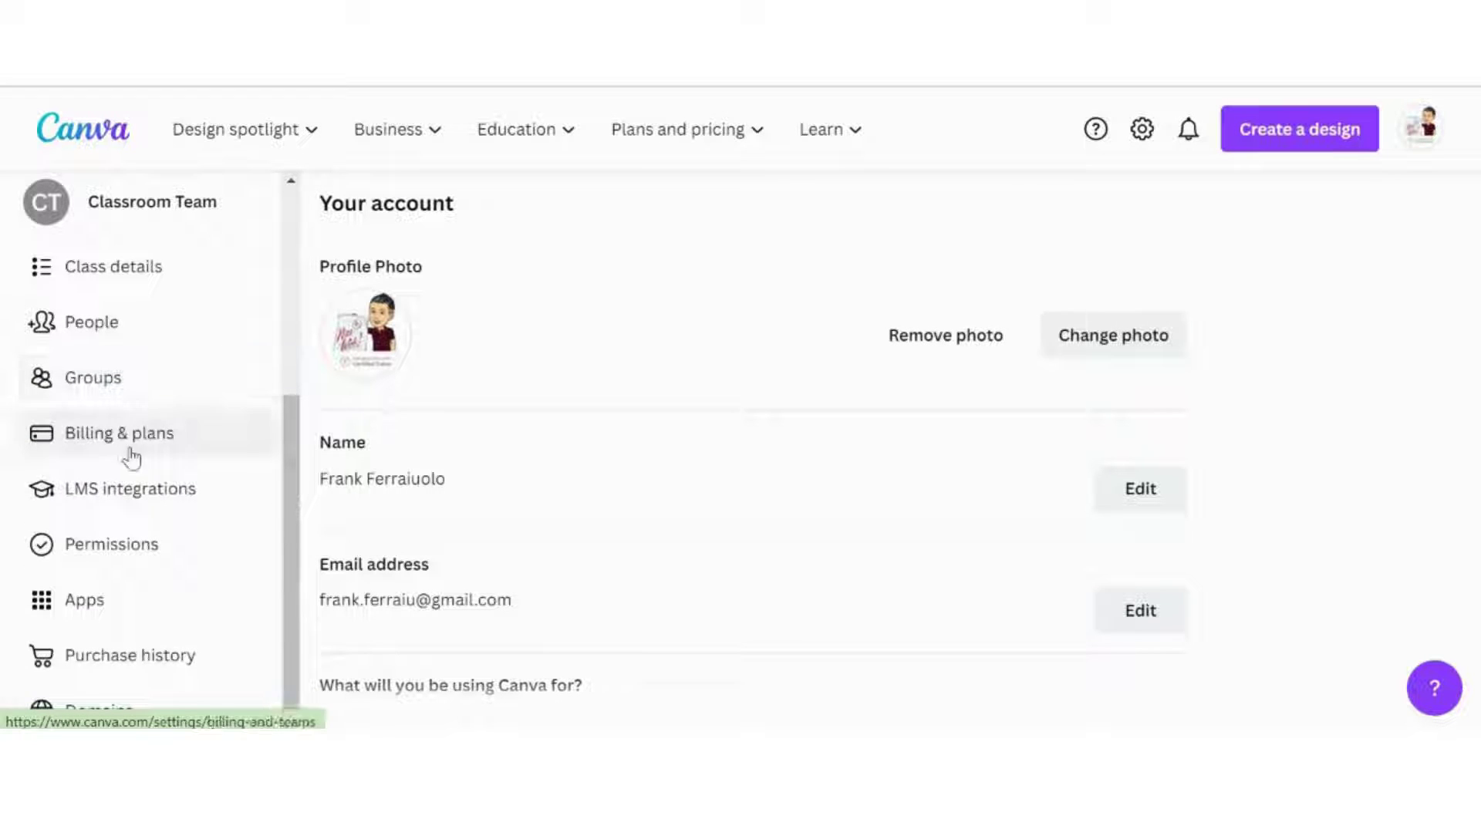
{"action": "left_click", "coordinate": [105, 498]}
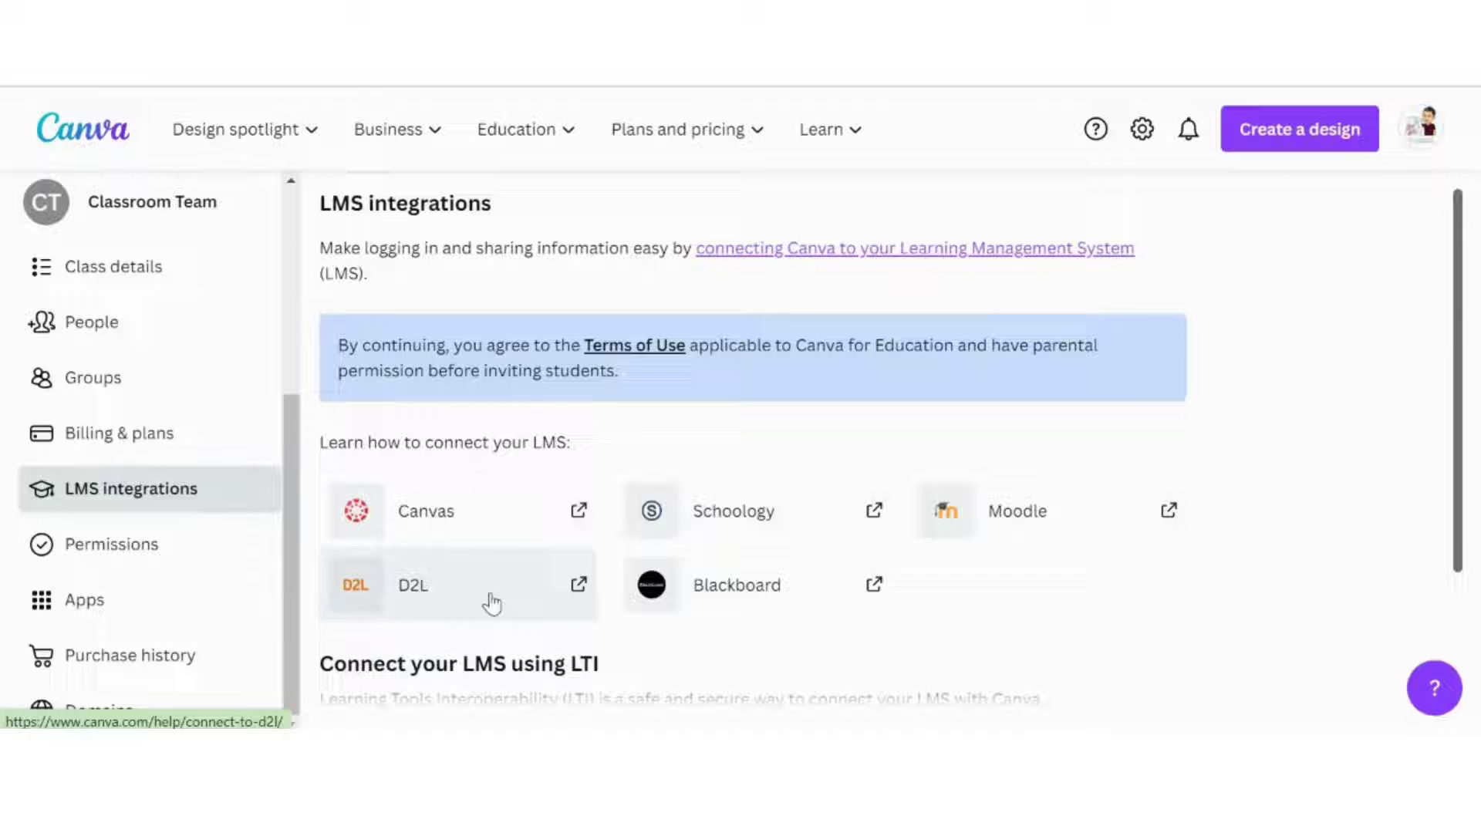
{"action": "scroll", "coordinate": [746, 624], "scroll_direction": "down", "scroll_amount": 1}
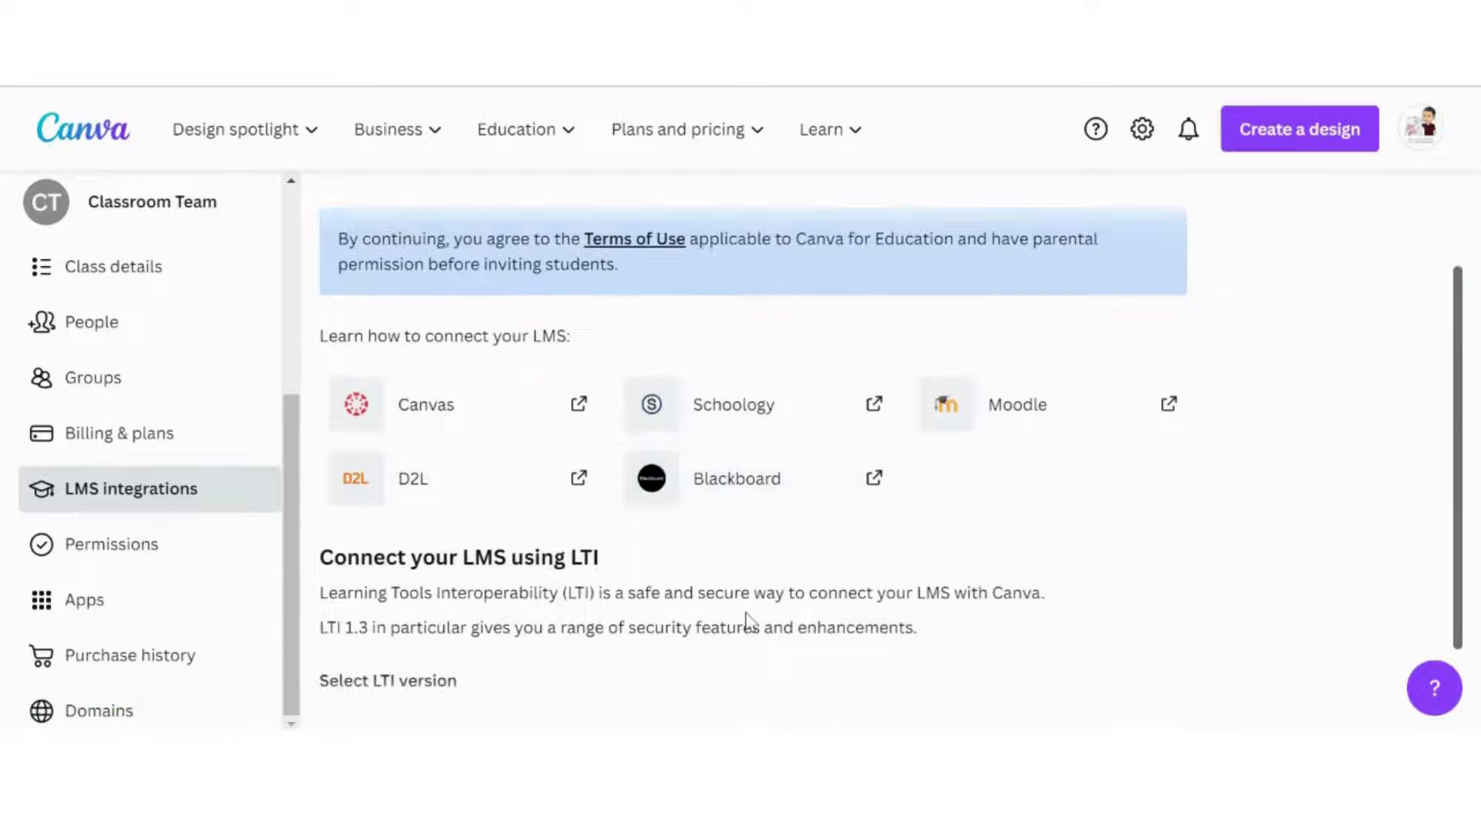
{"action": "scroll", "coordinate": [747, 624], "scroll_direction": "down", "scroll_amount": 1}
{"action": "scroll", "coordinate": [746, 624], "scroll_direction": "up", "scroll_amount": 2}
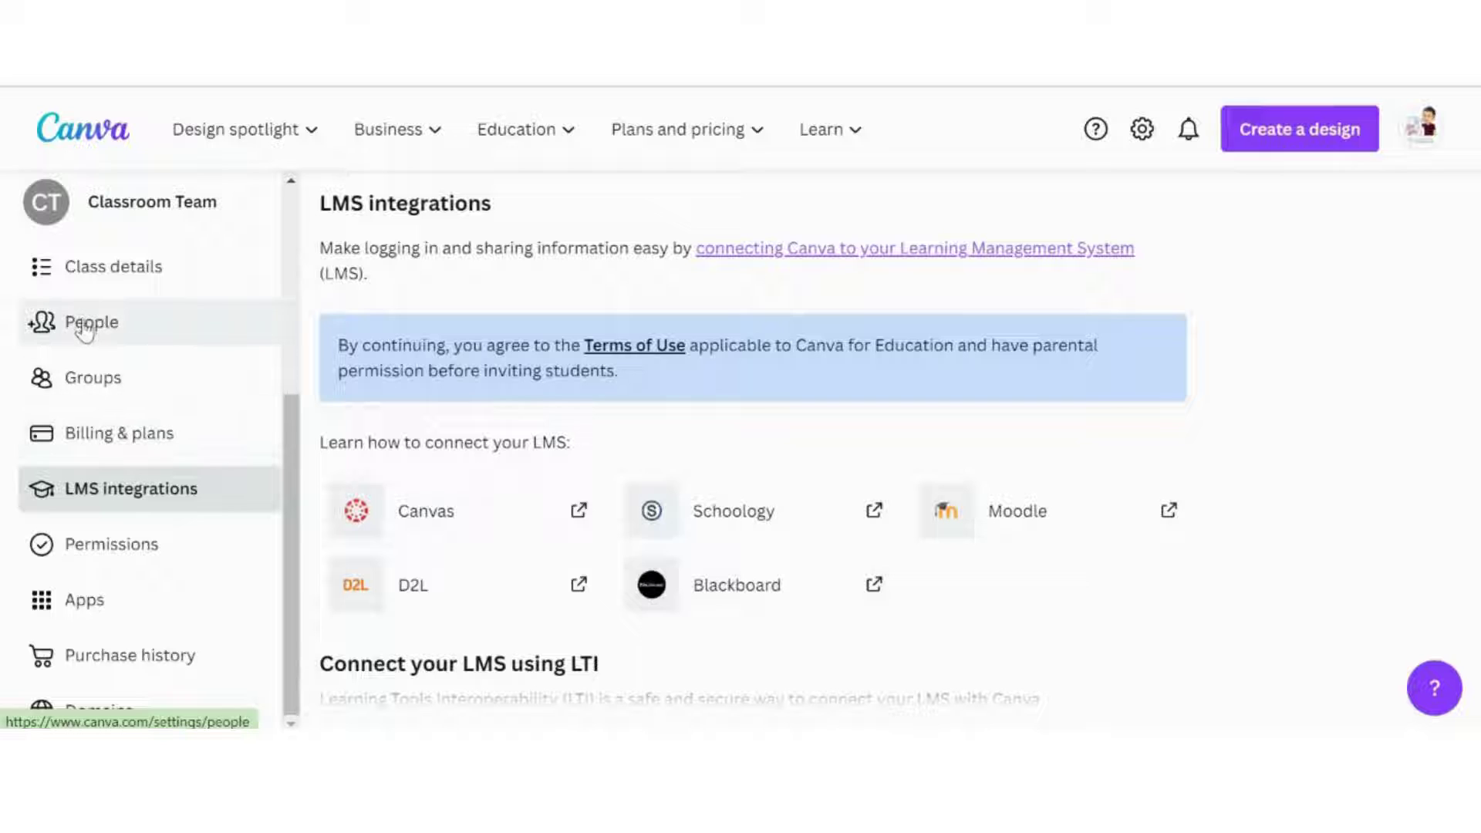
From the People list, start inviting students through Google Classroom import.
{"action": "left_click", "coordinate": [86, 332]}
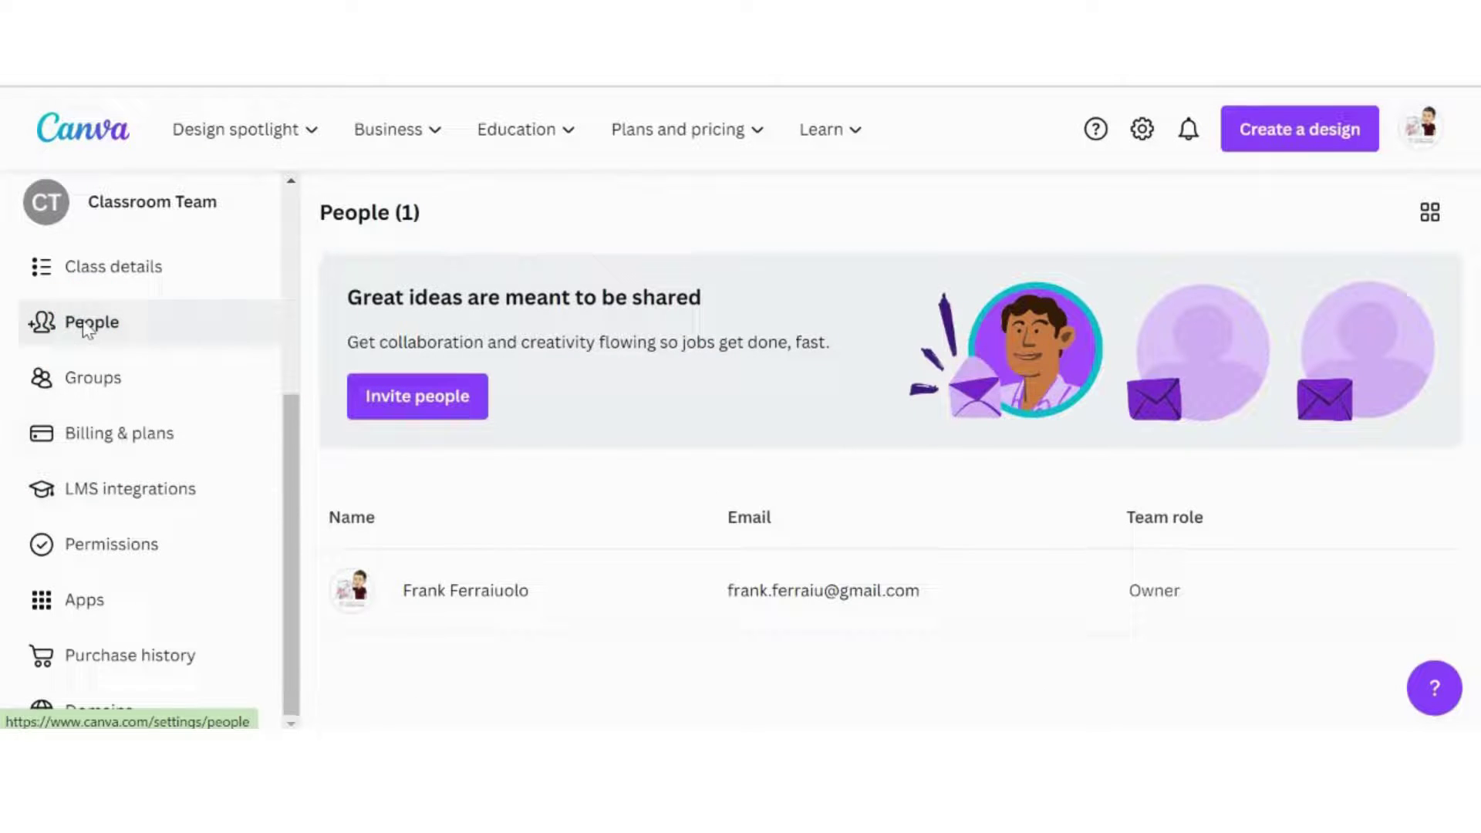
{"action": "left_click", "coordinate": [417, 401]}
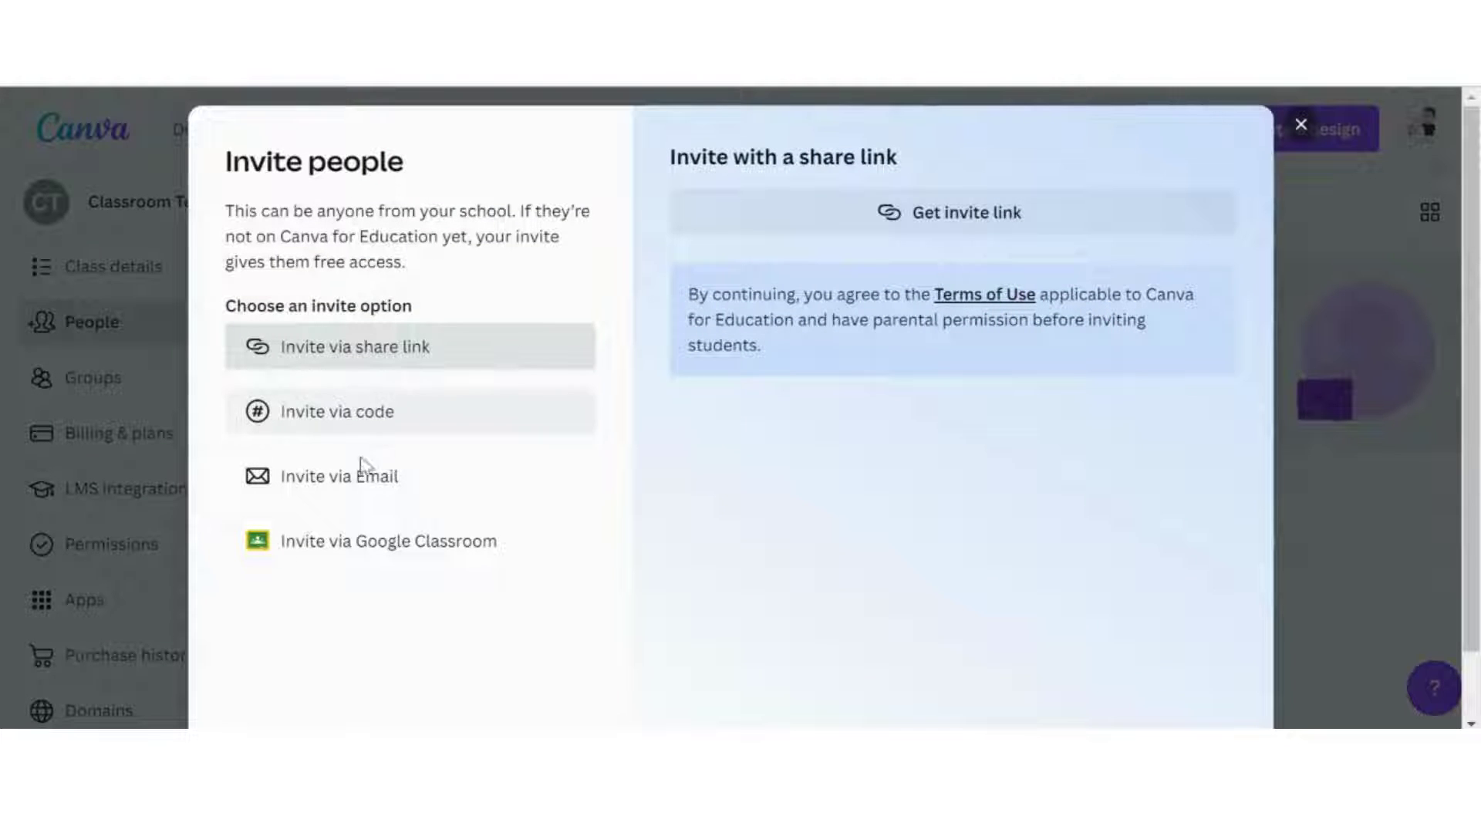
{"action": "left_click", "coordinate": [397, 547]}
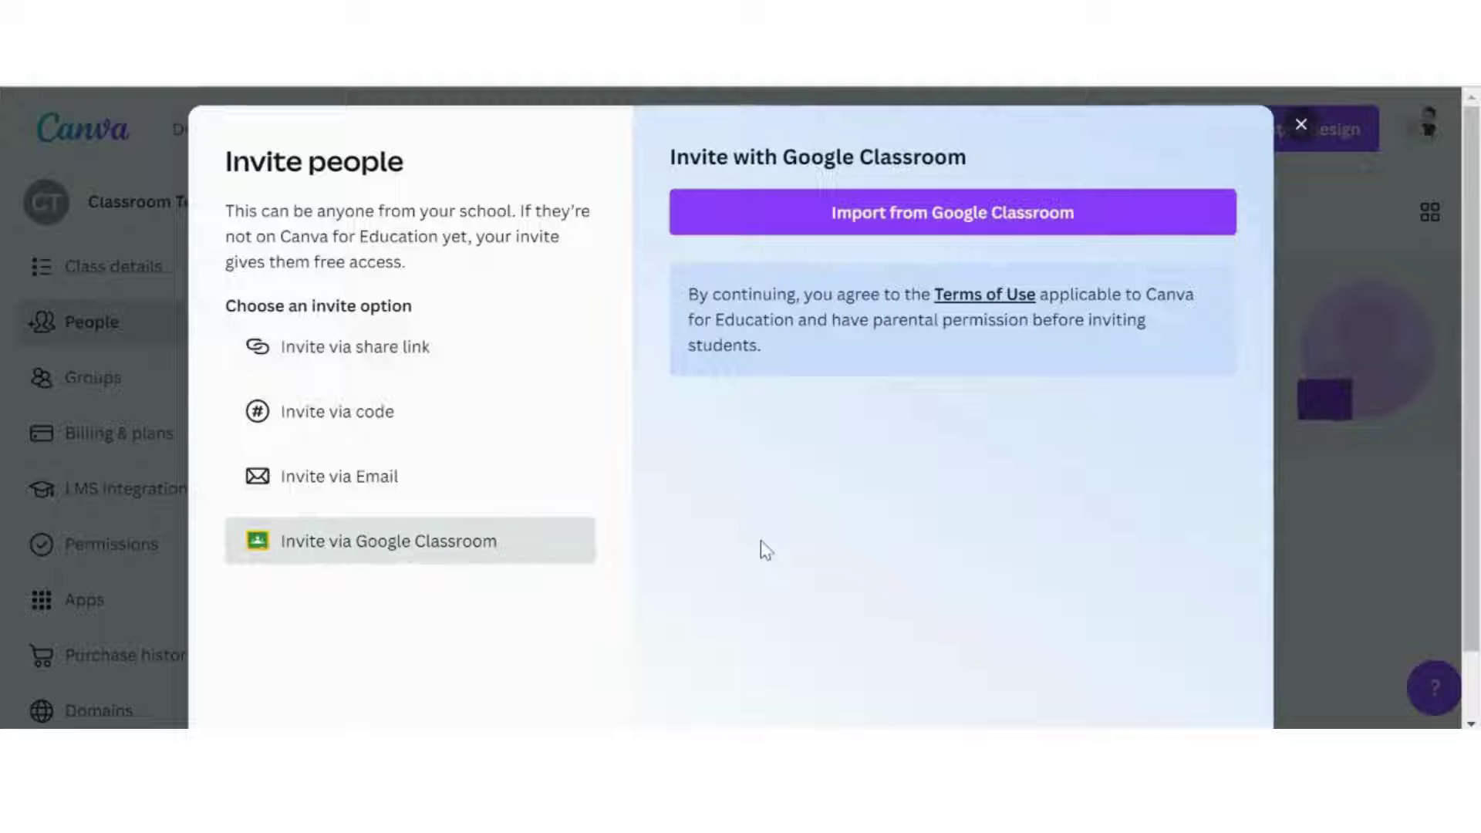
{"action": "left_click", "coordinate": [957, 222]}
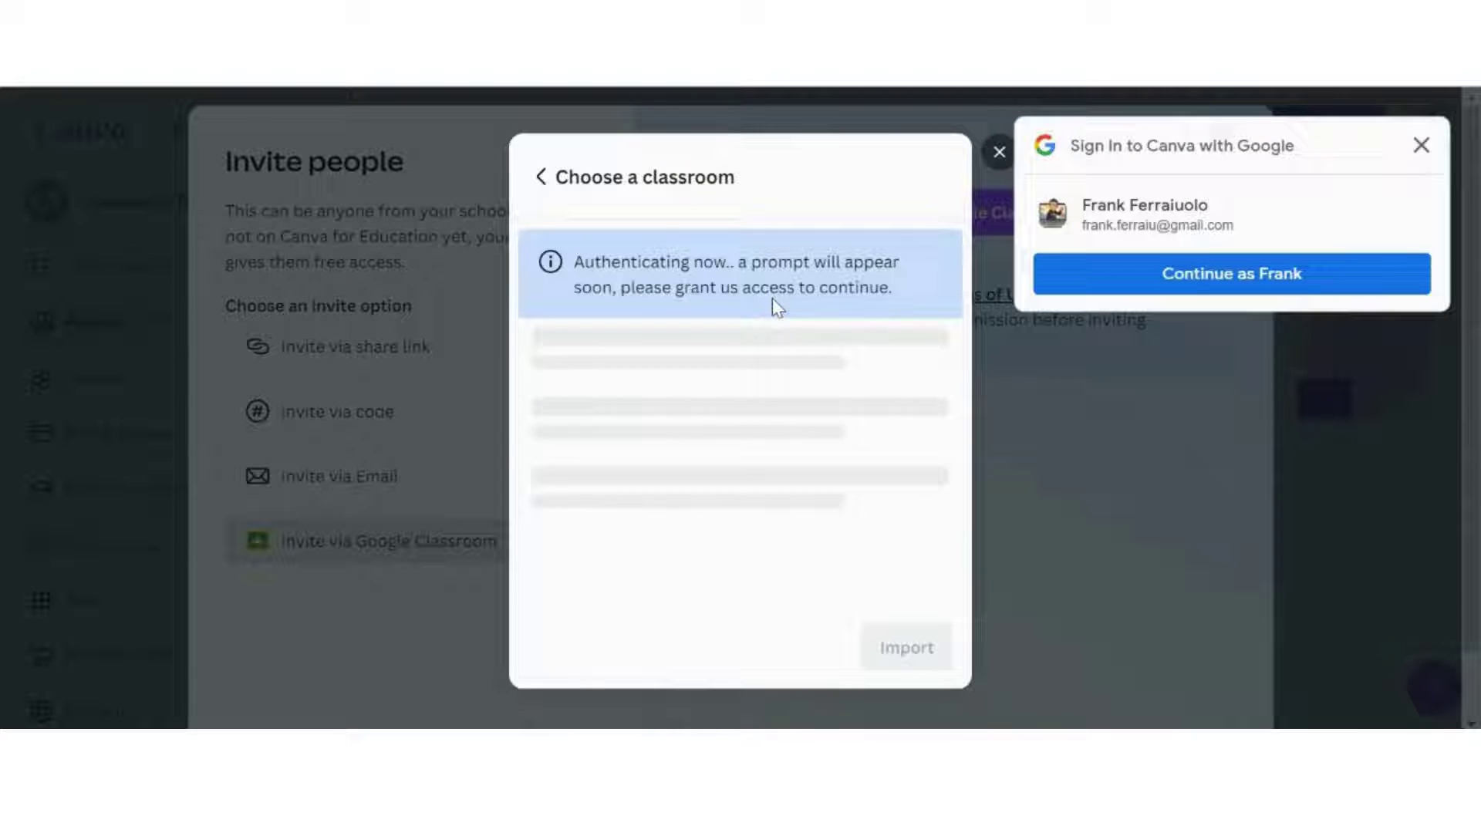
Sign in with the teacher's Google account and grant Canva the additional access.
{"action": "left_click", "coordinate": [1195, 280]}
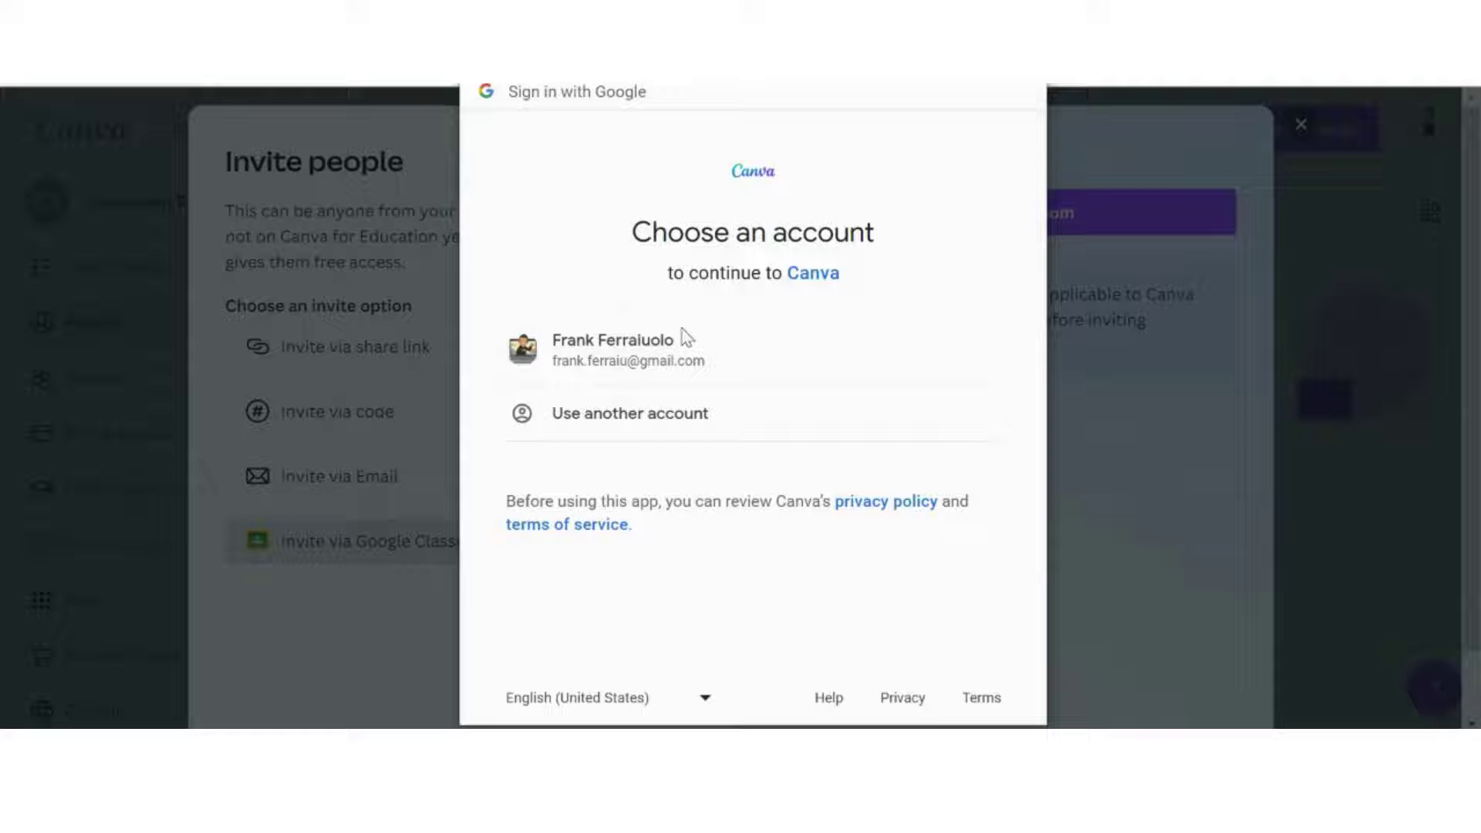
{"action": "left_click", "coordinate": [638, 359]}
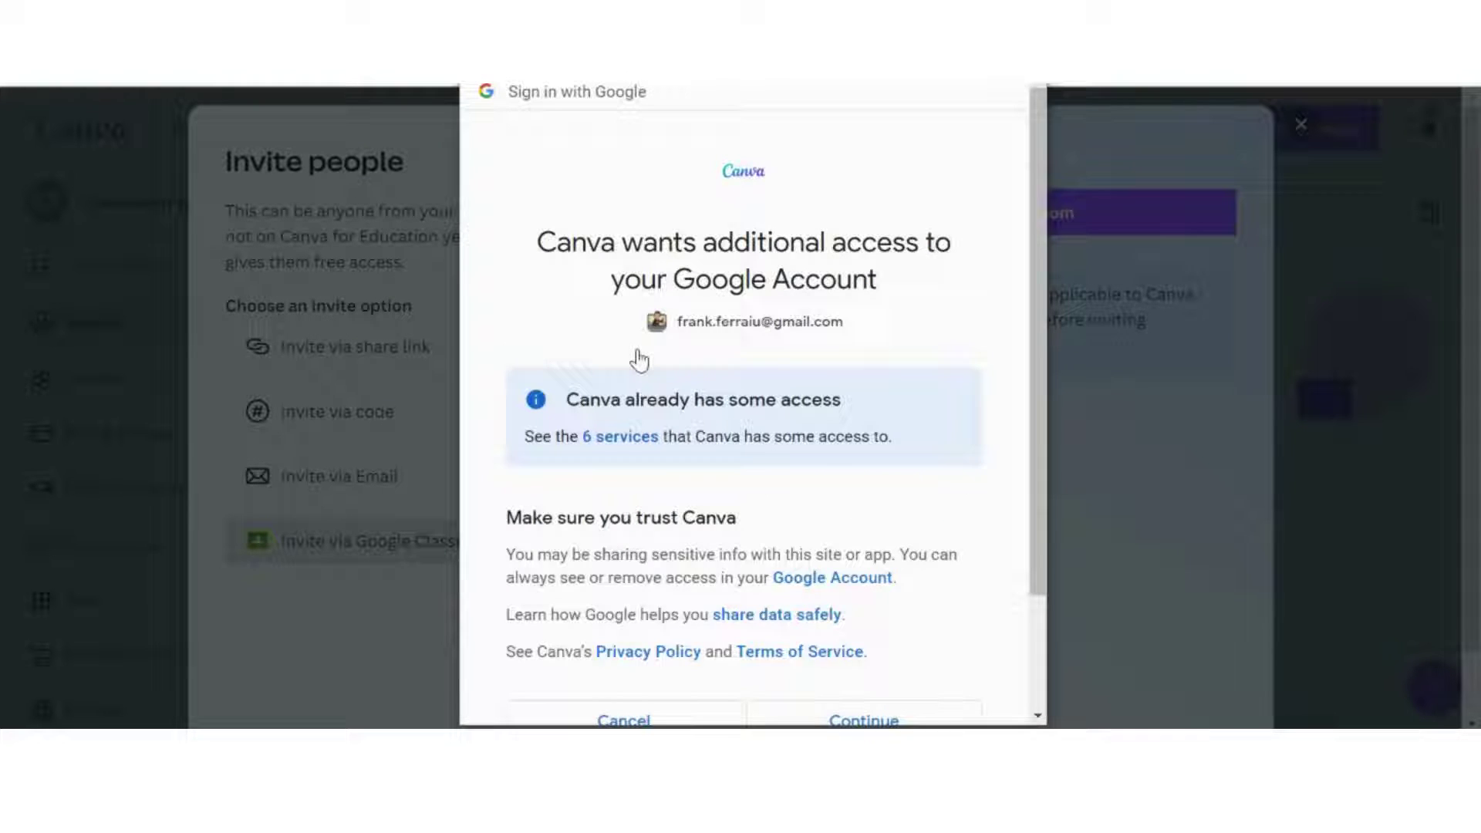
{"action": "scroll", "coordinate": [638, 359], "scroll_direction": "down", "scroll_amount": 3}
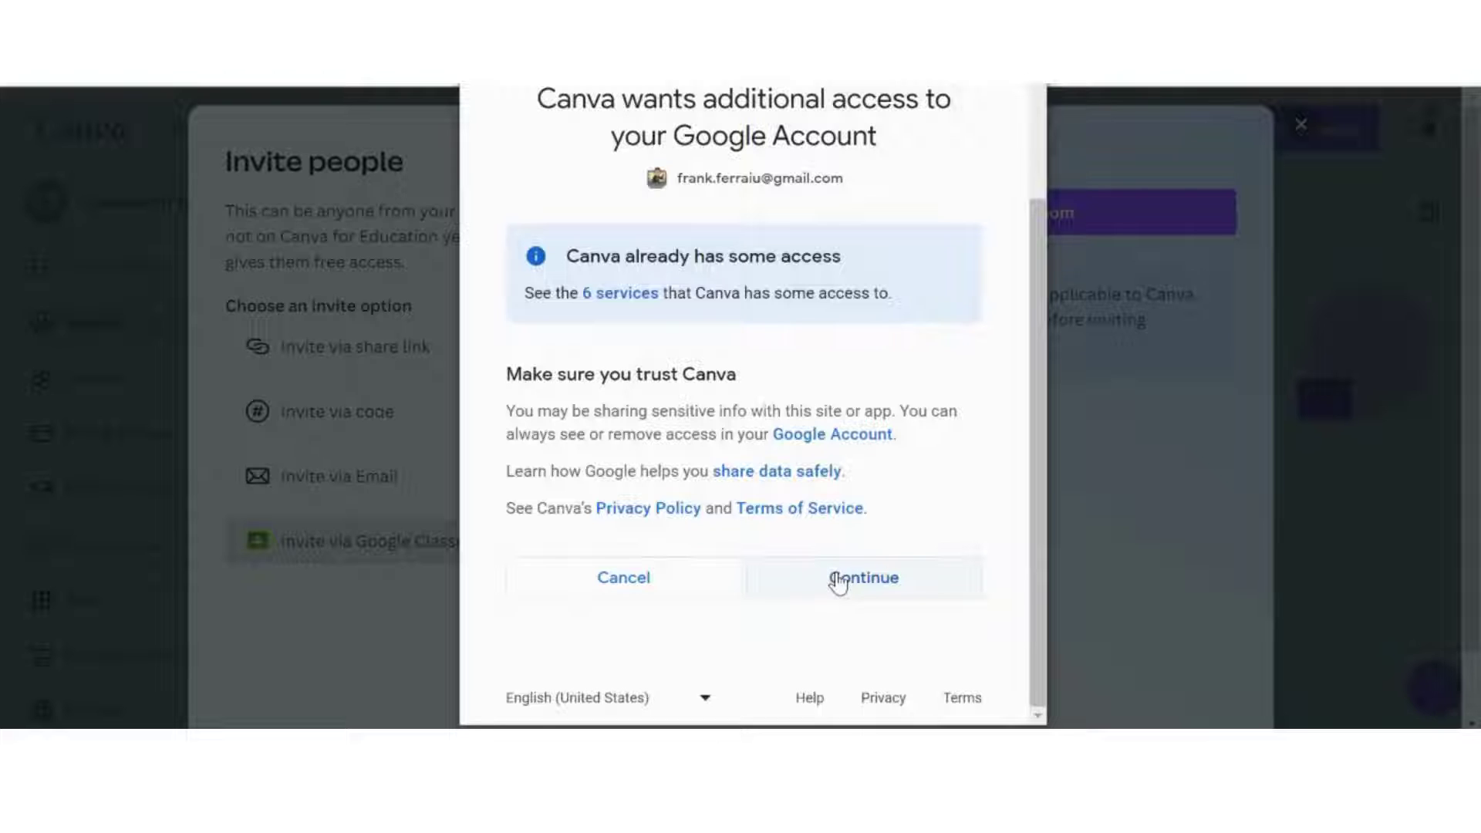
{"action": "left_click", "coordinate": [840, 584]}
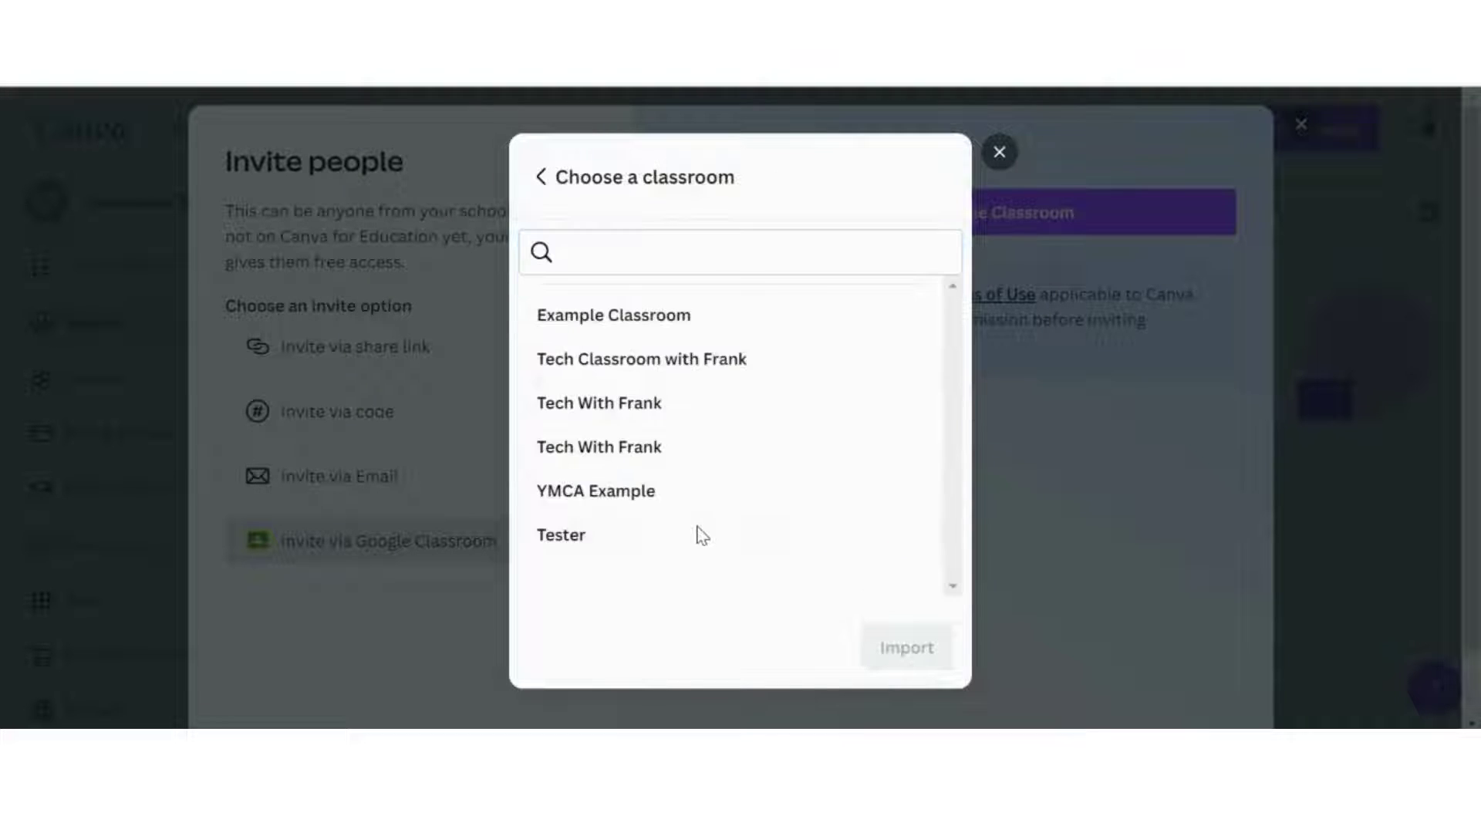
Select Example Classroom, import its students, send their invitations and dismiss the confirmation.
{"action": "left_click", "coordinate": [630, 322]}
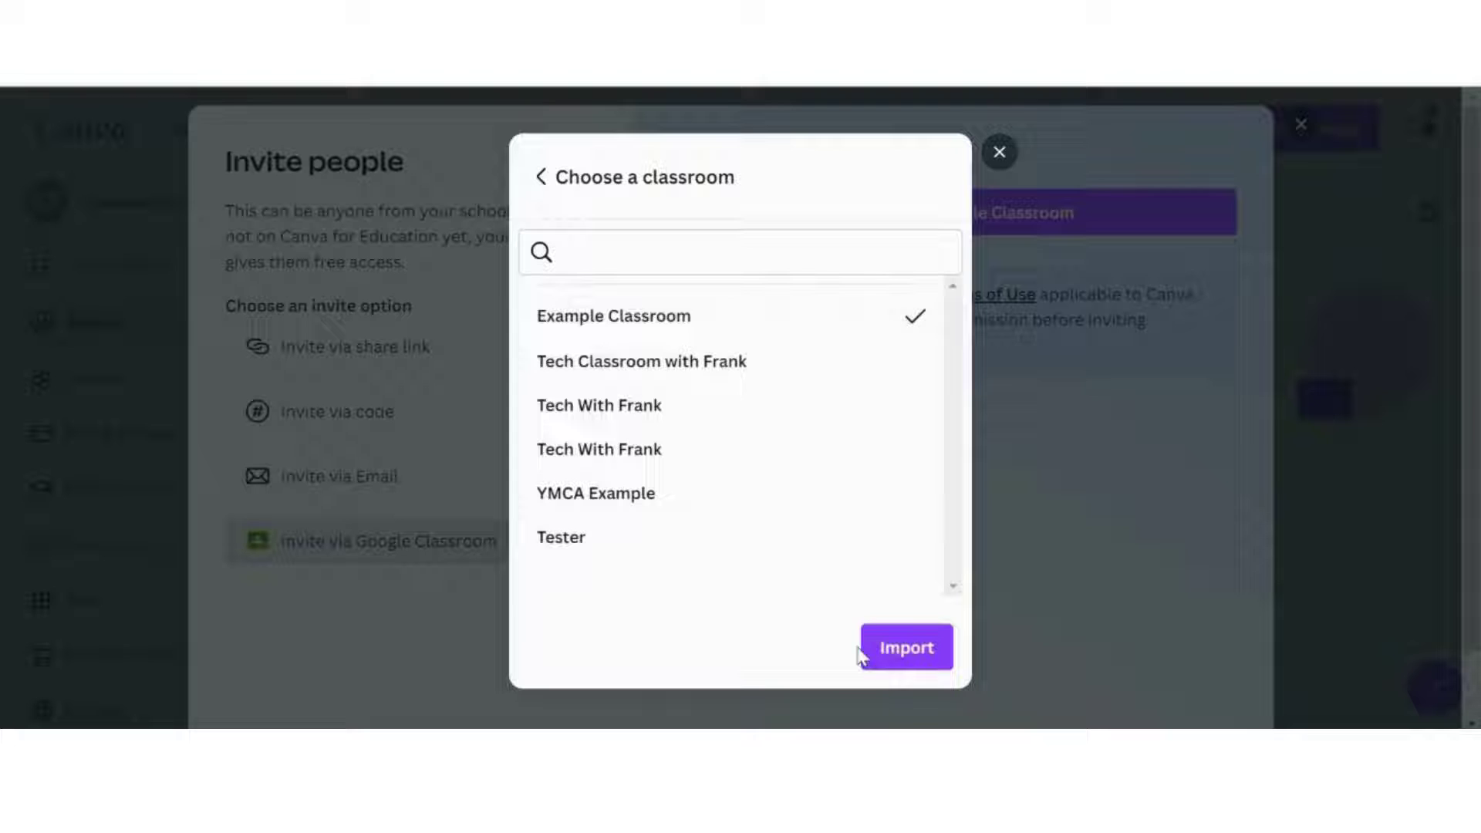
{"action": "left_click", "coordinate": [925, 656]}
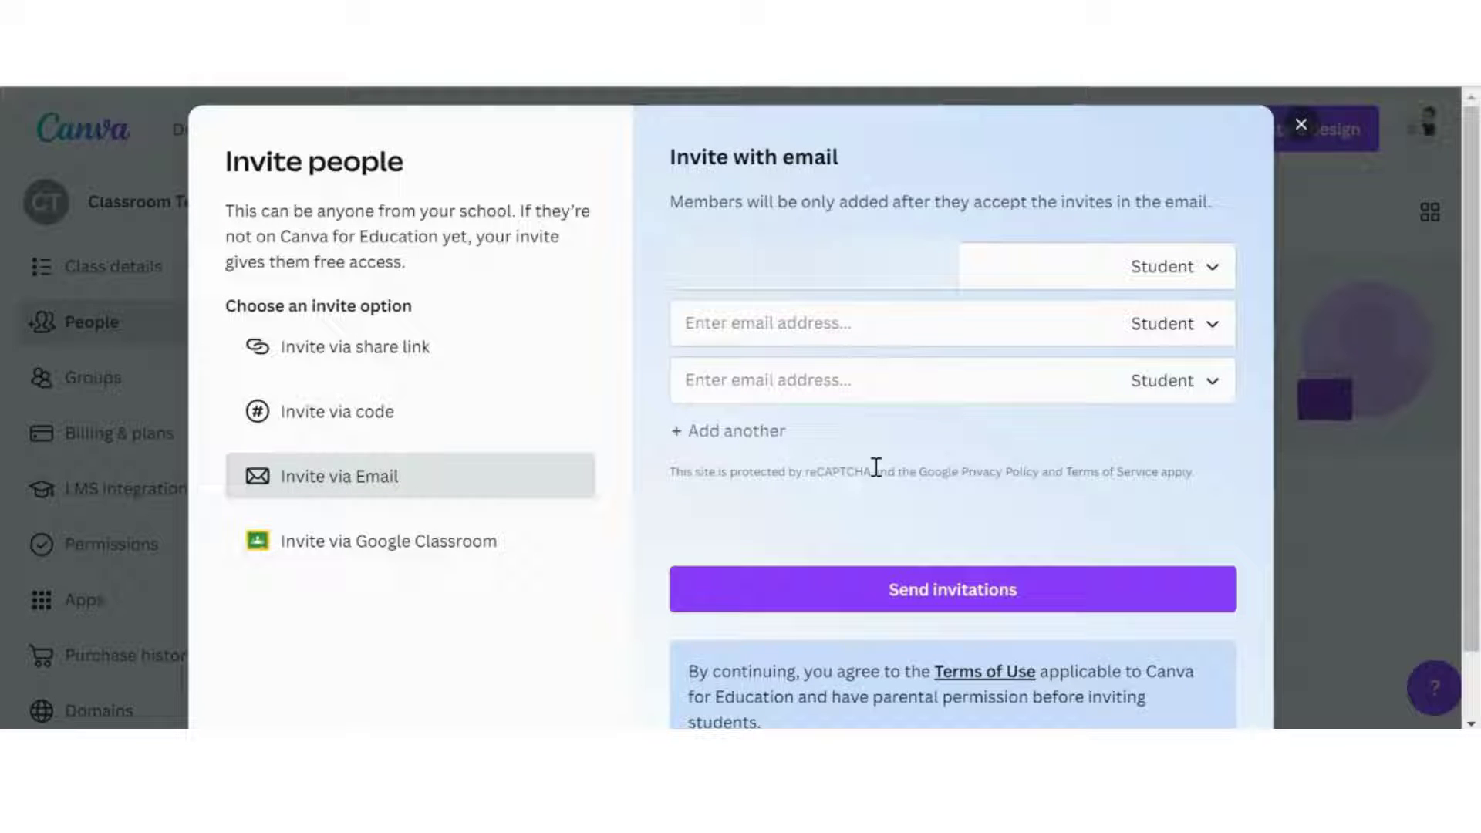
{"action": "left_click", "coordinate": [948, 596]}
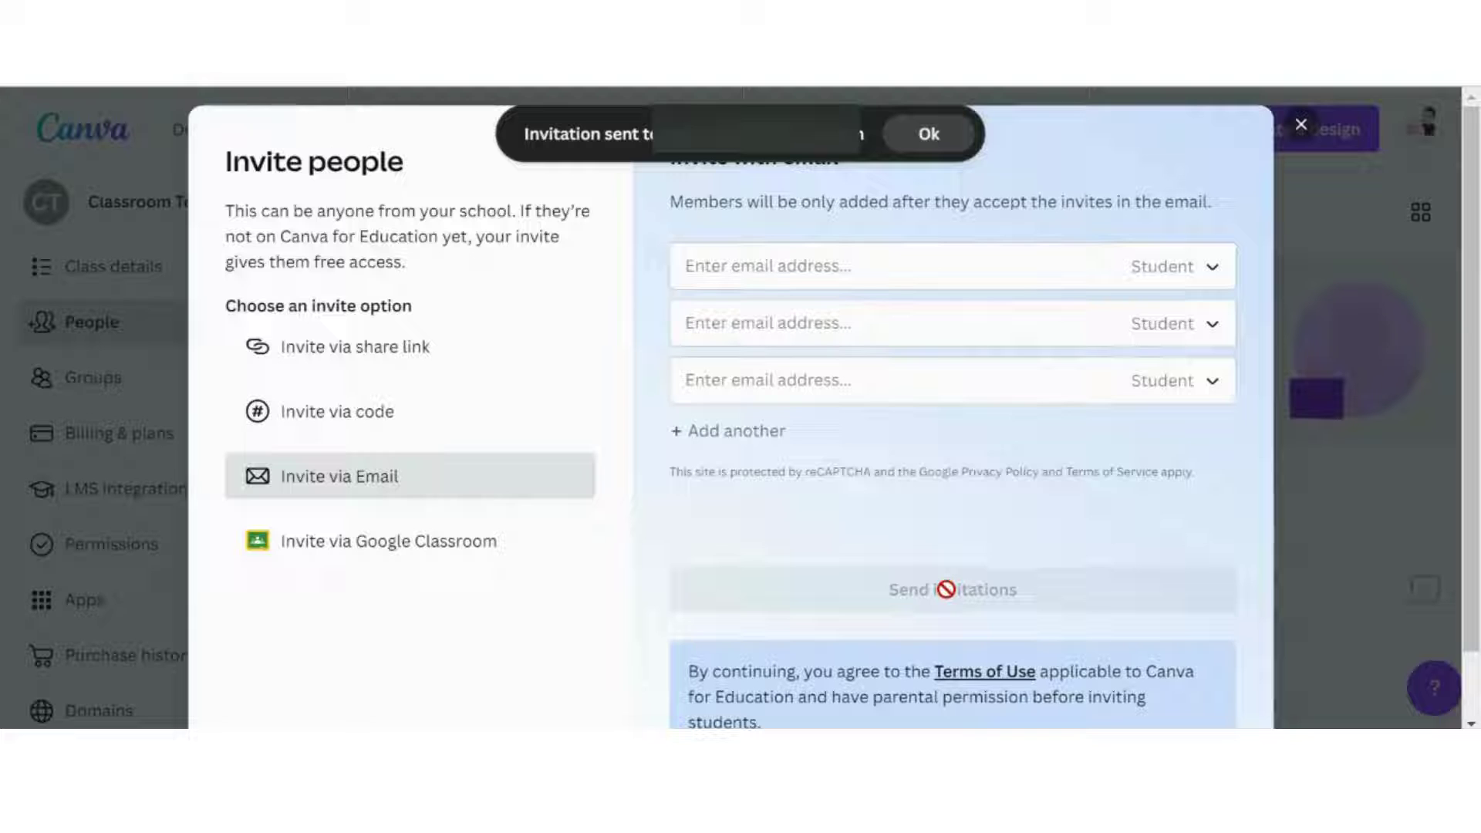
{"action": "left_click", "coordinate": [930, 135]}
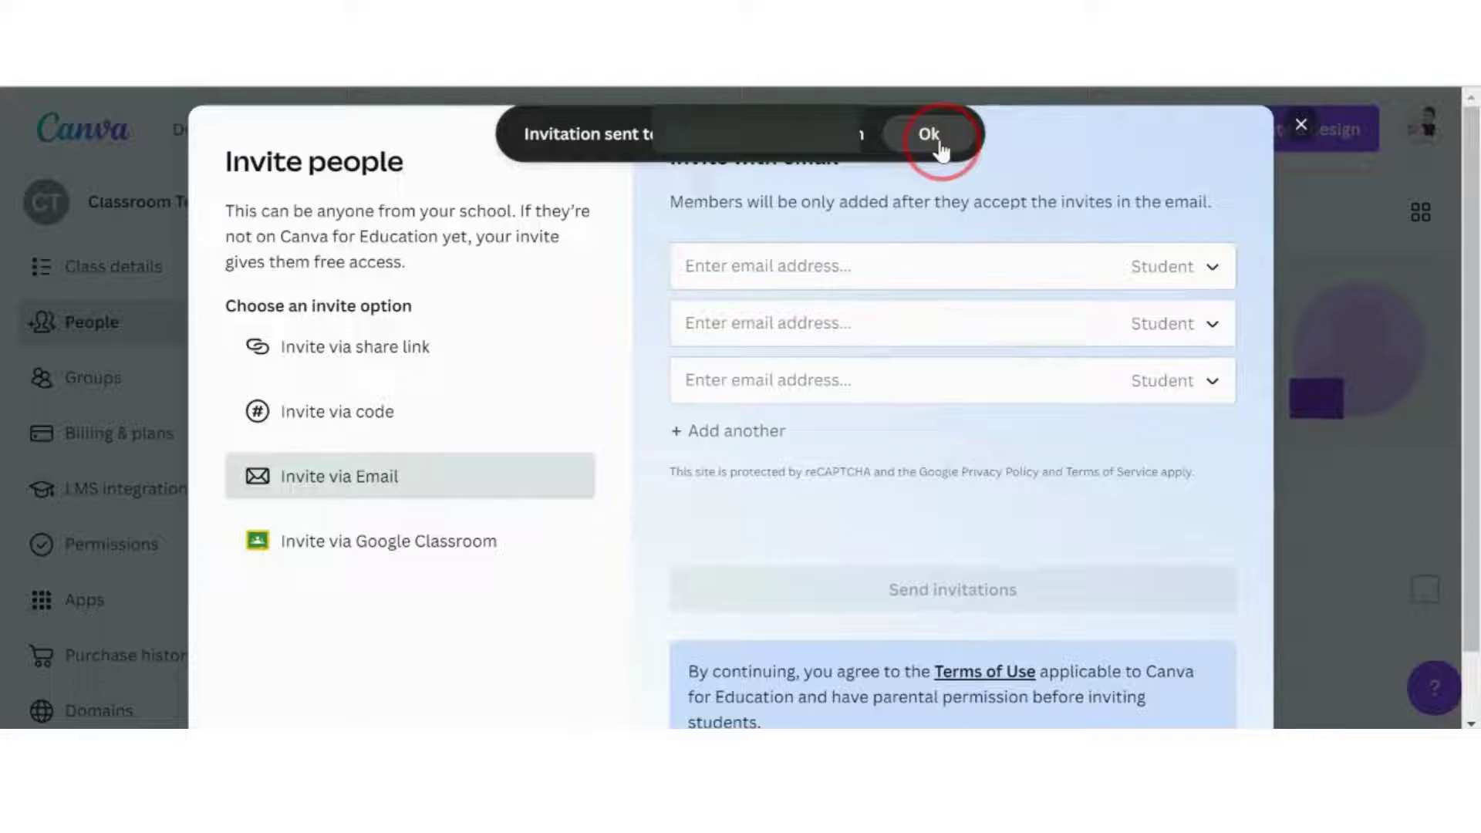
Close the Invite people dialog to return to the 2-member People list.
{"action": "left_click", "coordinate": [1301, 126]}
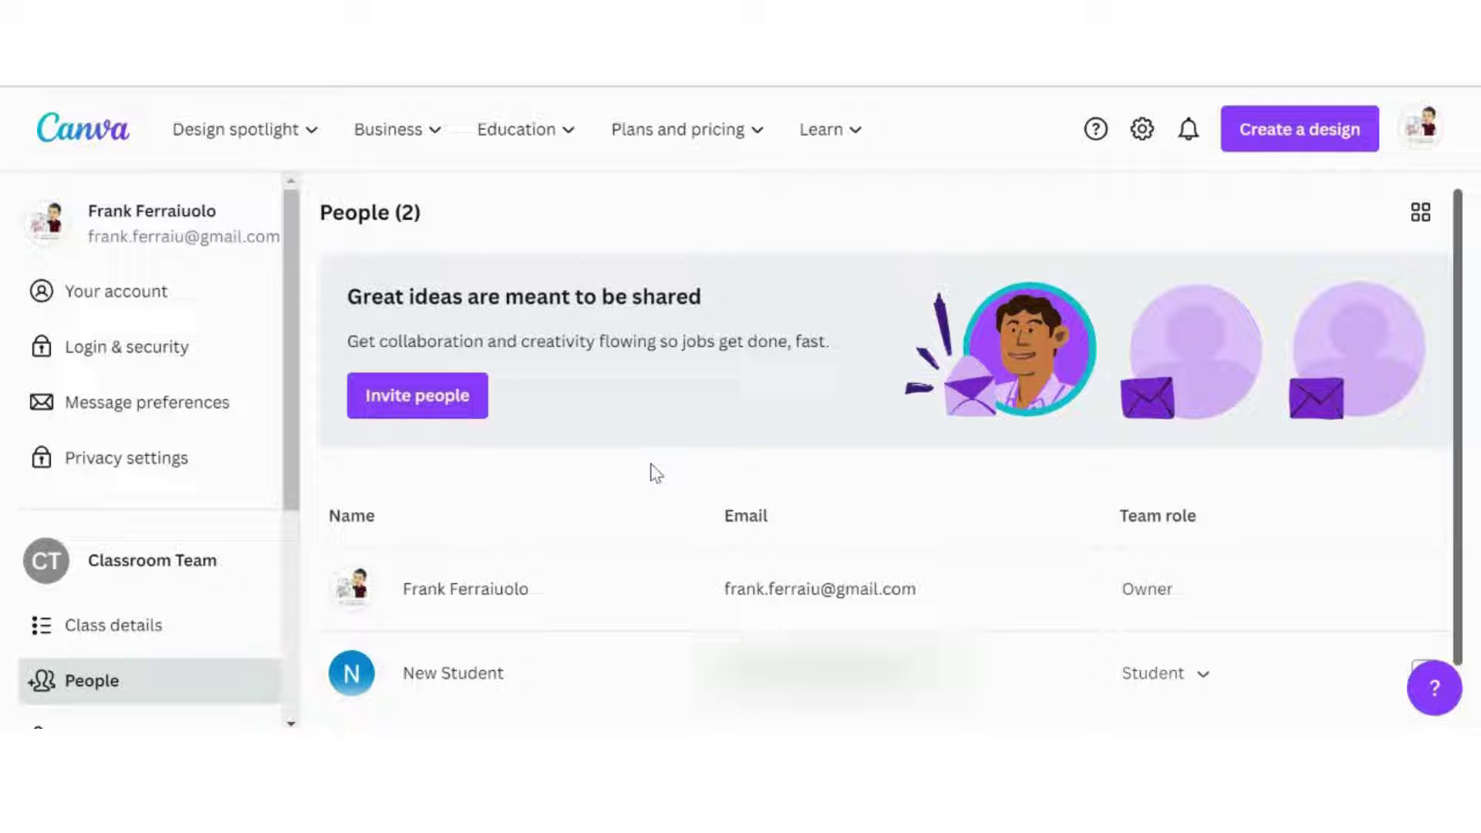
From the home page, search templates for 'infographic' and scroll the results toward the Verbs template.
{"action": "left_click", "coordinate": [93, 150]}
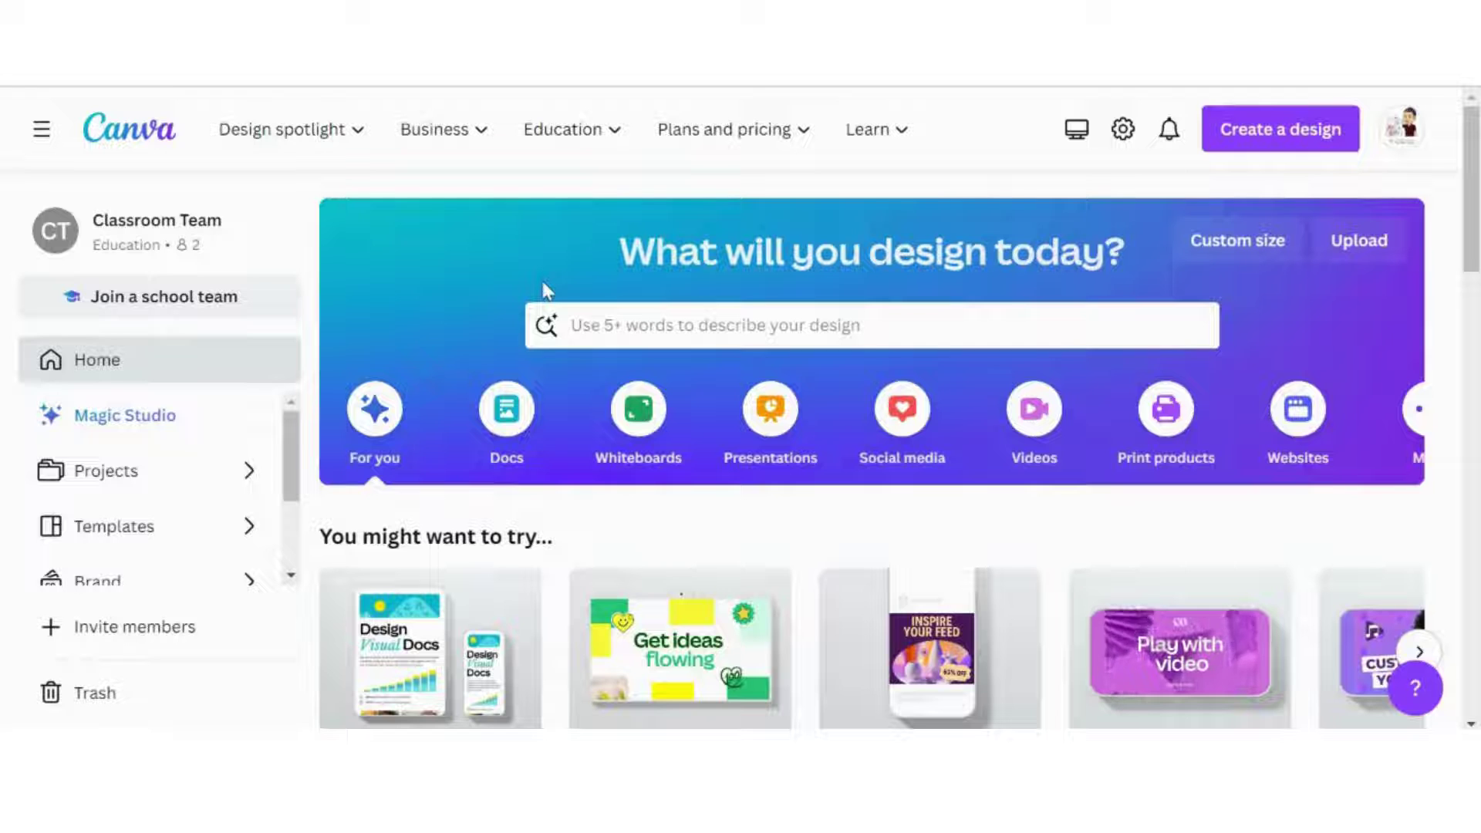
{"action": "left_click", "coordinate": [628, 328]}
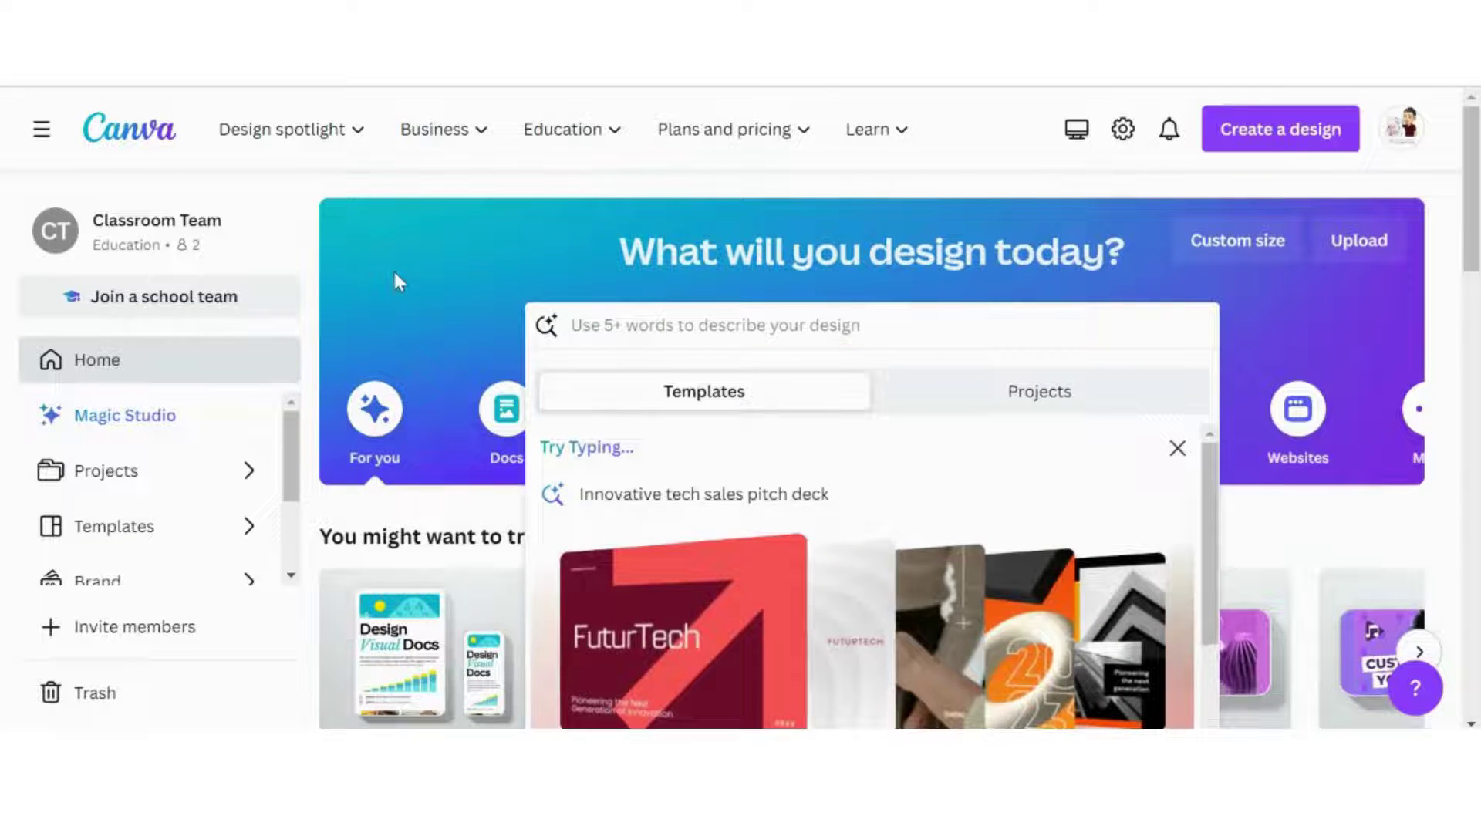
{"action": "type", "text": "info"}
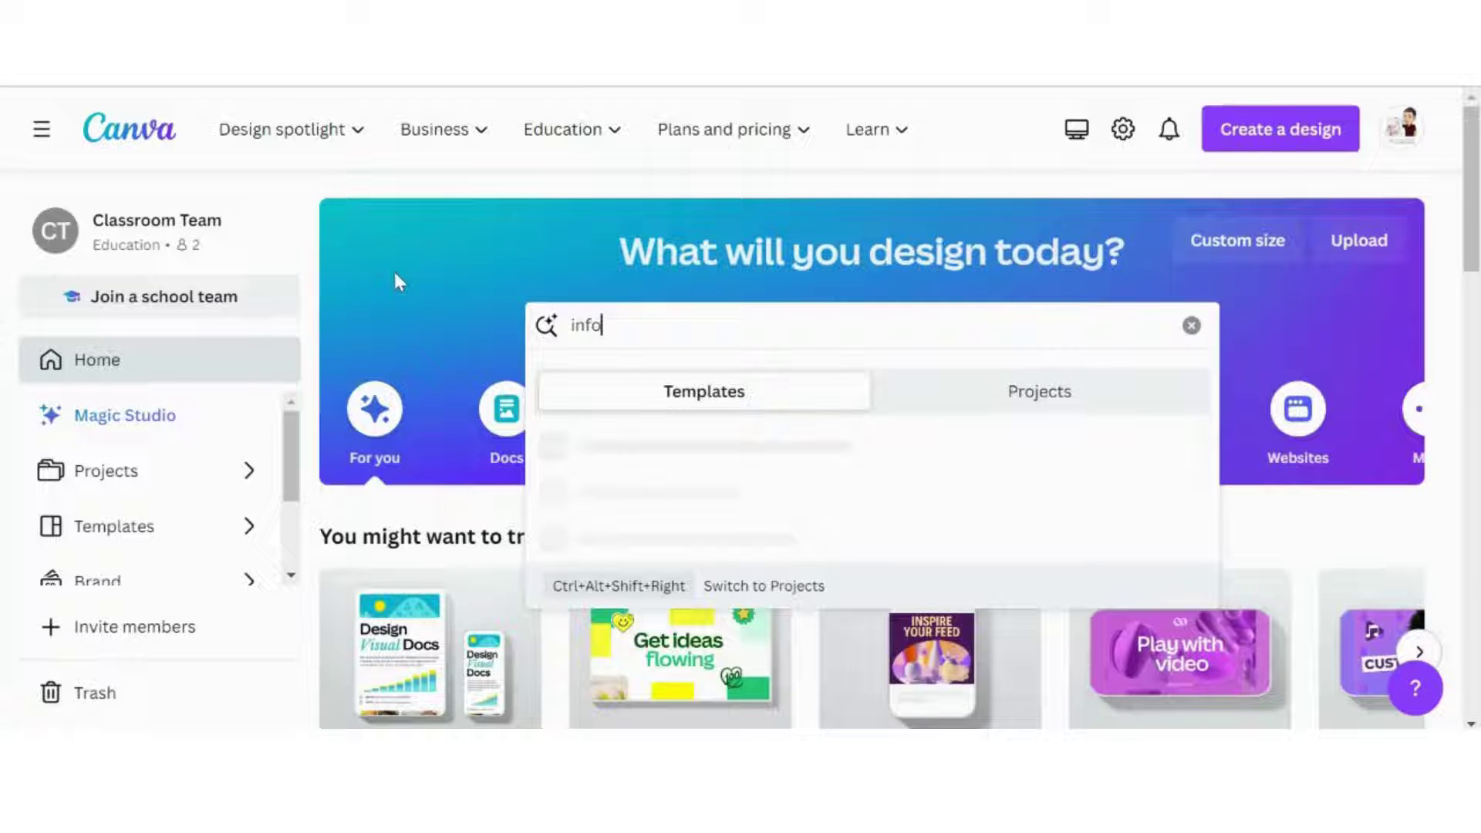
{"action": "type", "text": "graphi"}
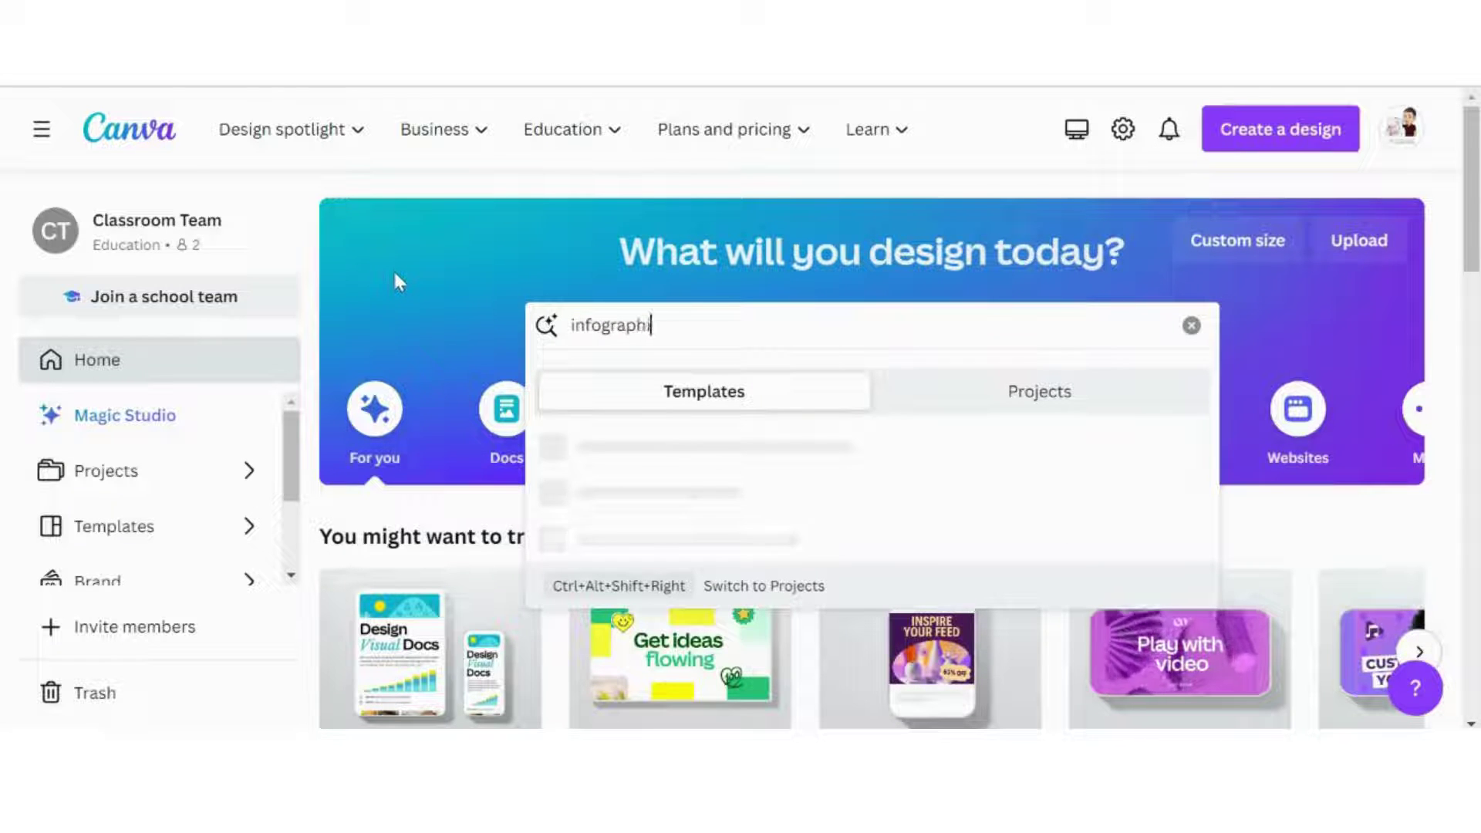
{"action": "type", "text": "c"}
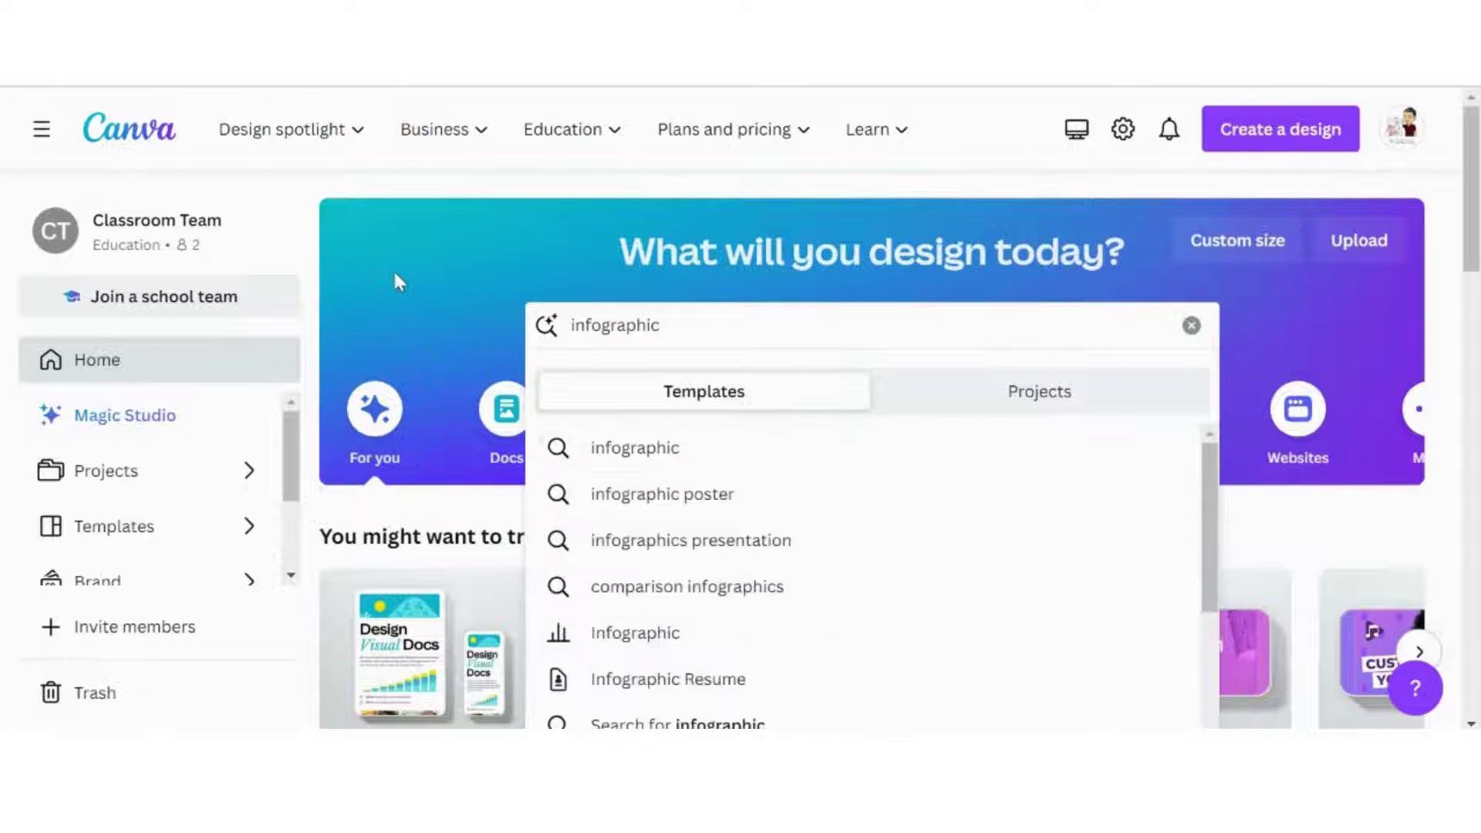
{"action": "left_click", "coordinate": [620, 455]}
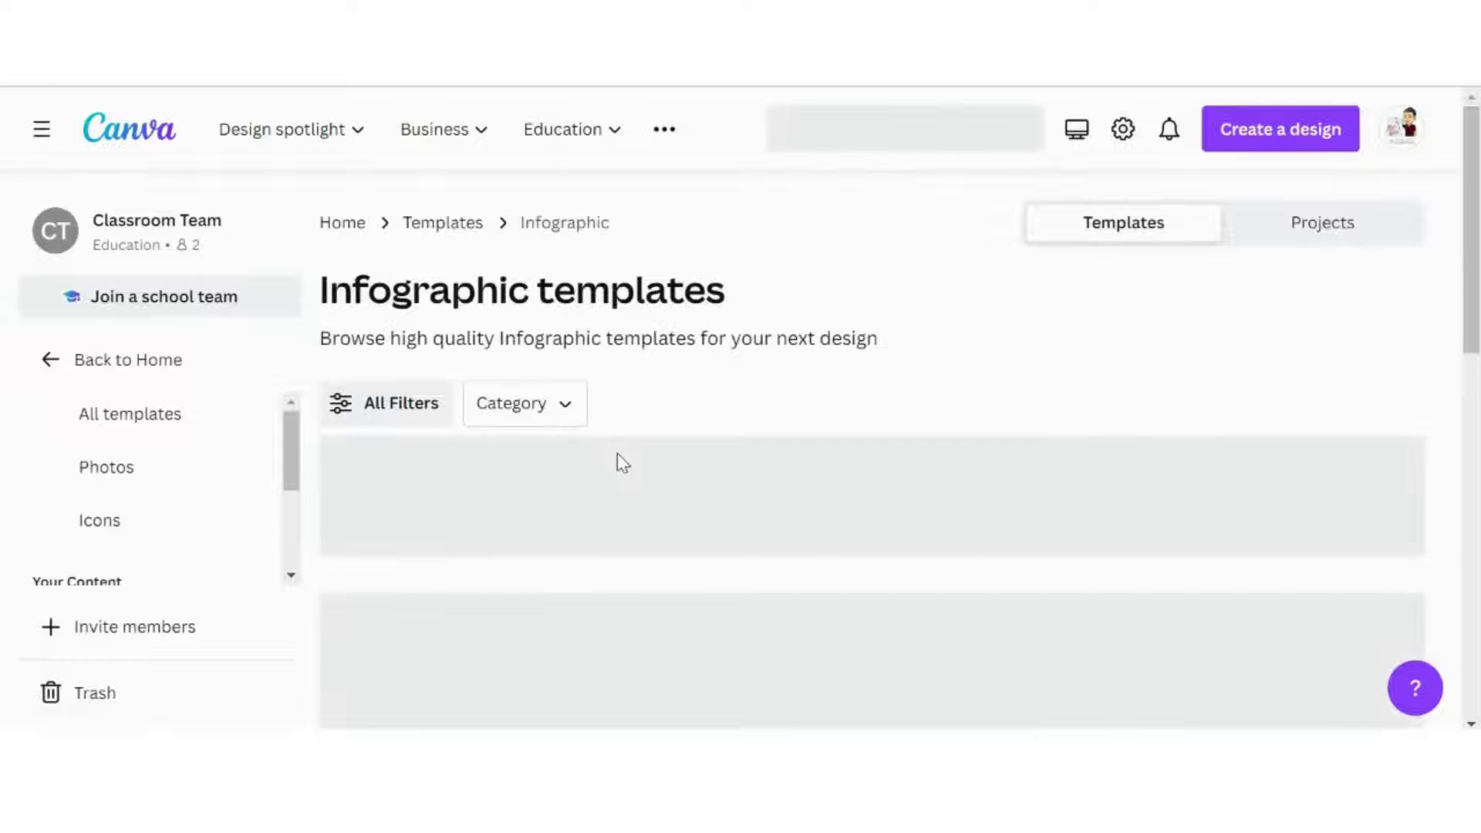
{"action": "scroll", "coordinate": [618, 455], "scroll_direction": "down", "scroll_amount": 5}
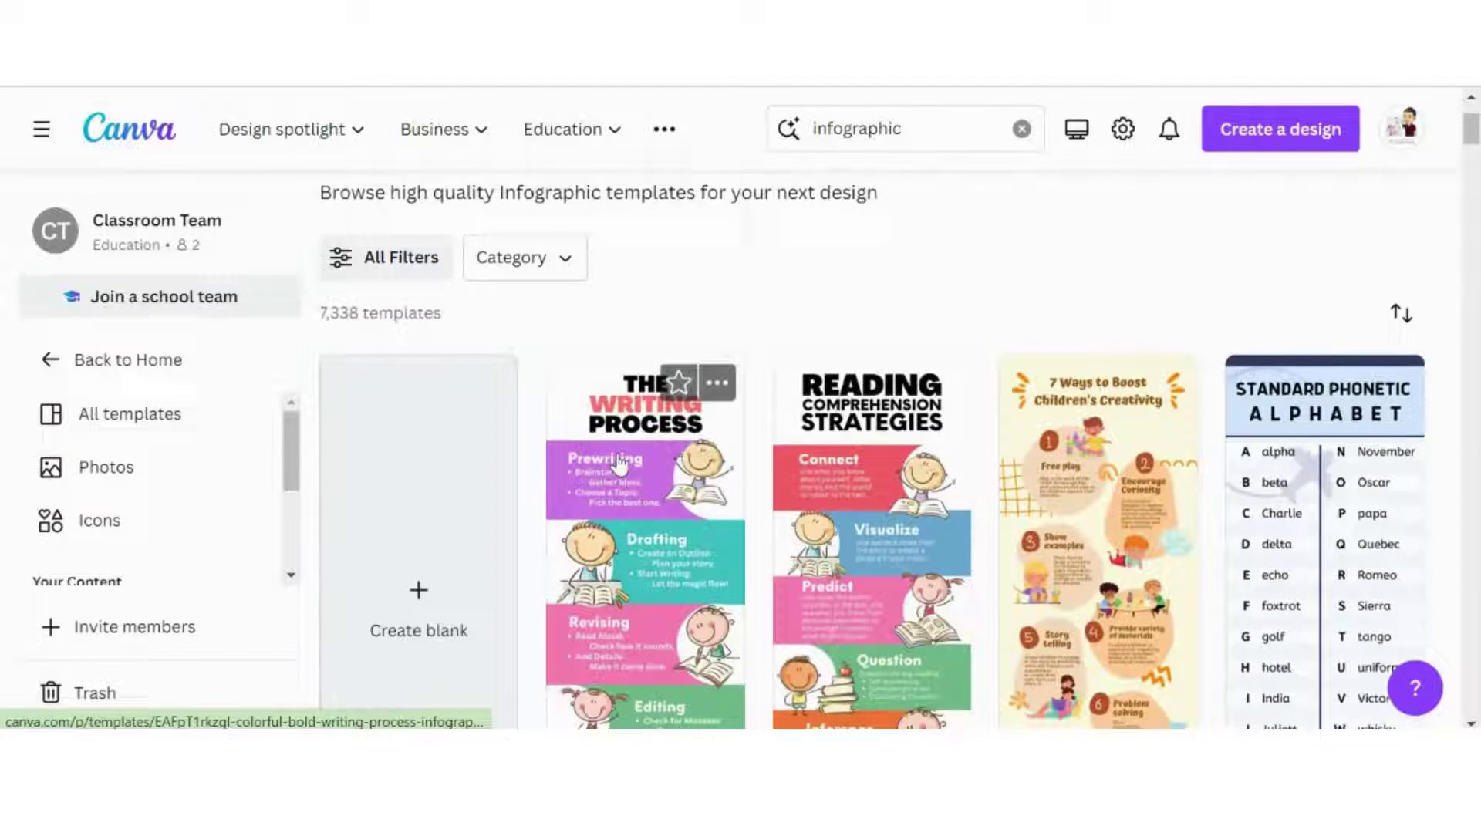
{"action": "scroll", "coordinate": [618, 461], "scroll_direction": "down", "scroll_amount": 3}
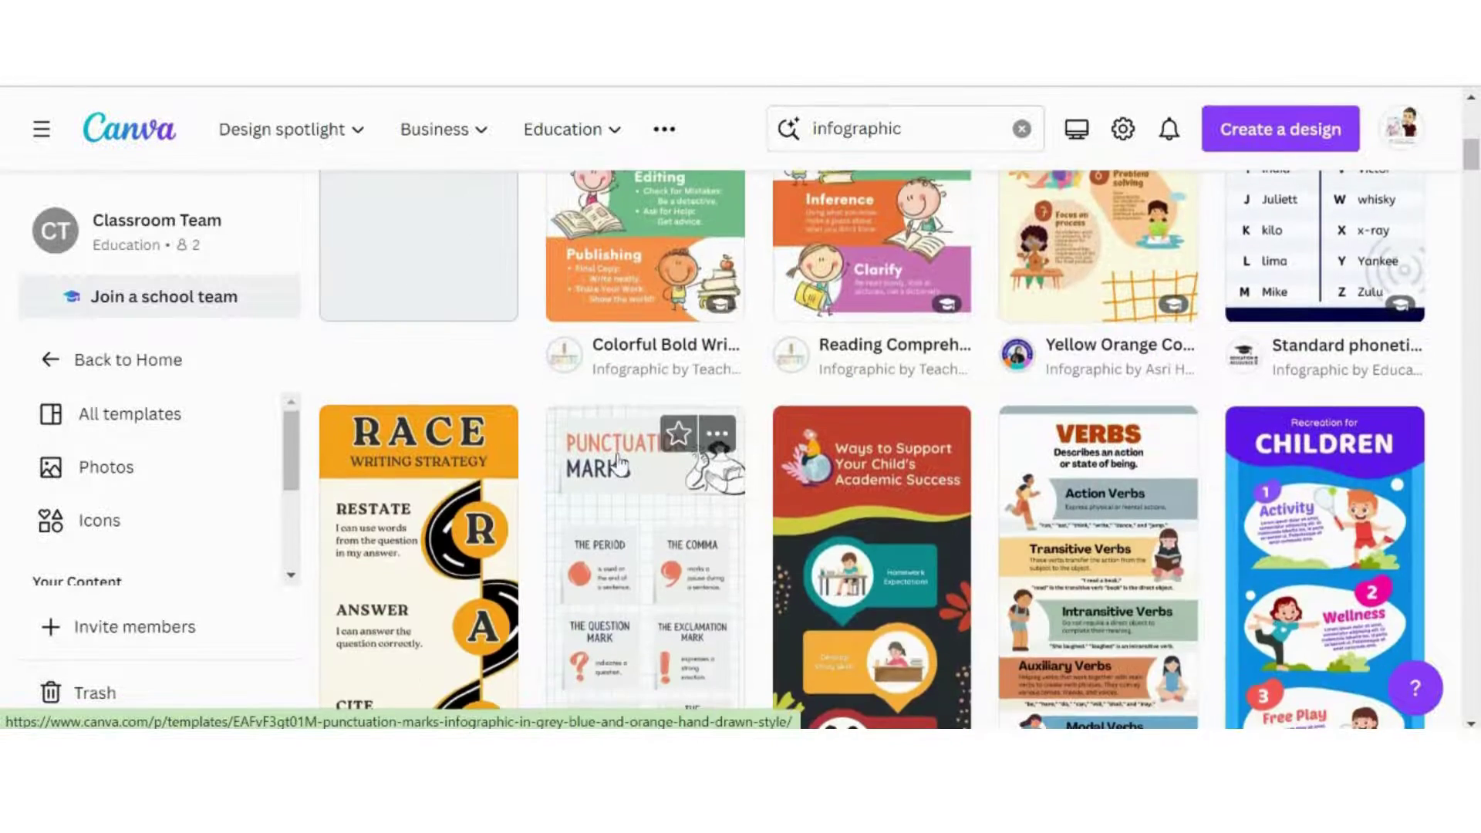
{"action": "scroll", "coordinate": [617, 461], "scroll_direction": "down", "scroll_amount": 2}
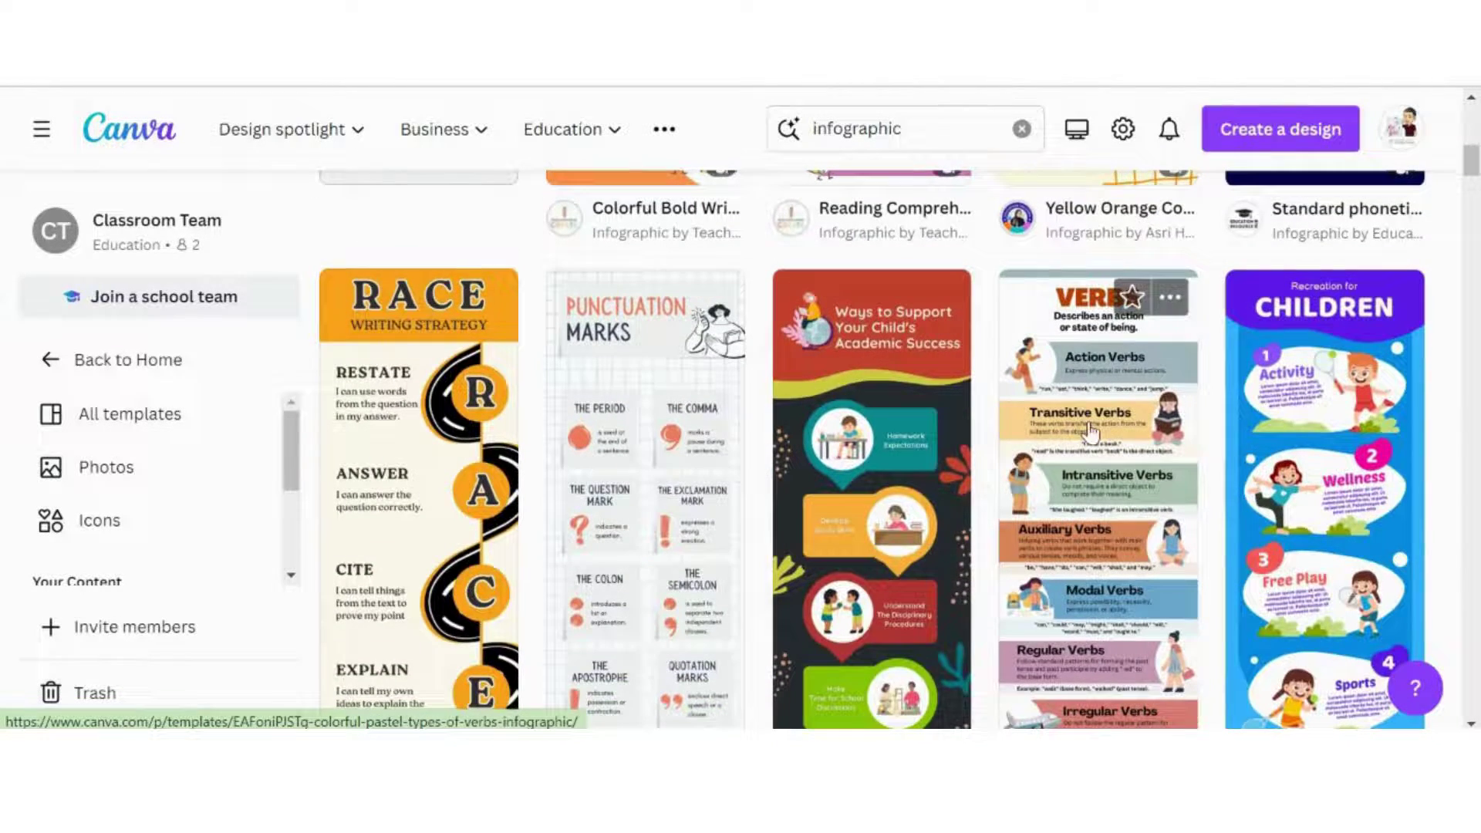
Open the Colorful Pastel Types of Verbs template as a design, zoomed to 33%.
{"action": "left_click", "coordinate": [1089, 455]}
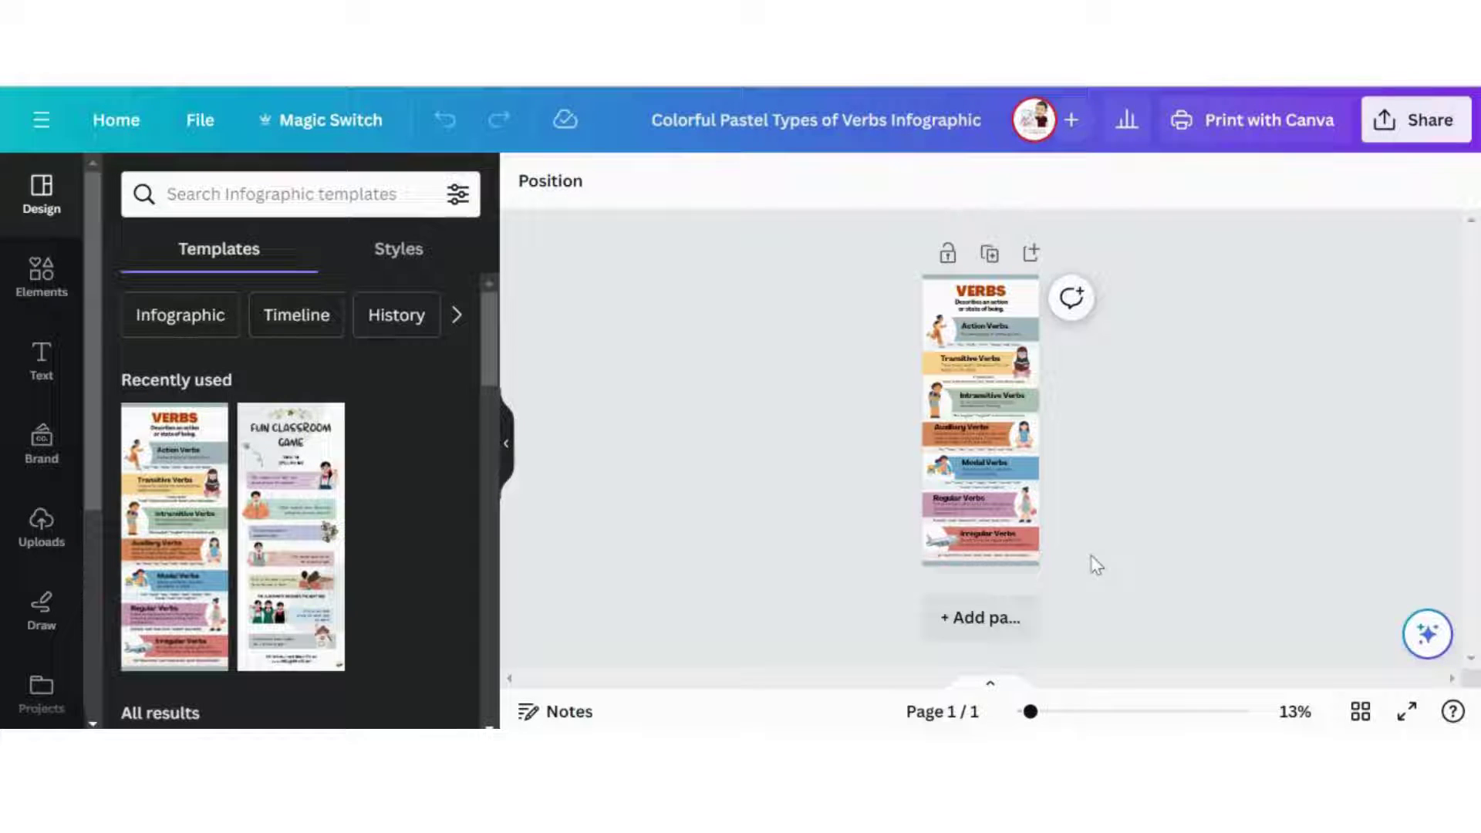
{"action": "left_click_drag", "start_coordinate": [1031, 711], "coordinate": [1088, 711]}
{"action": "scroll", "coordinate": [774, 500], "scroll_direction": "up", "scroll_amount": 3}
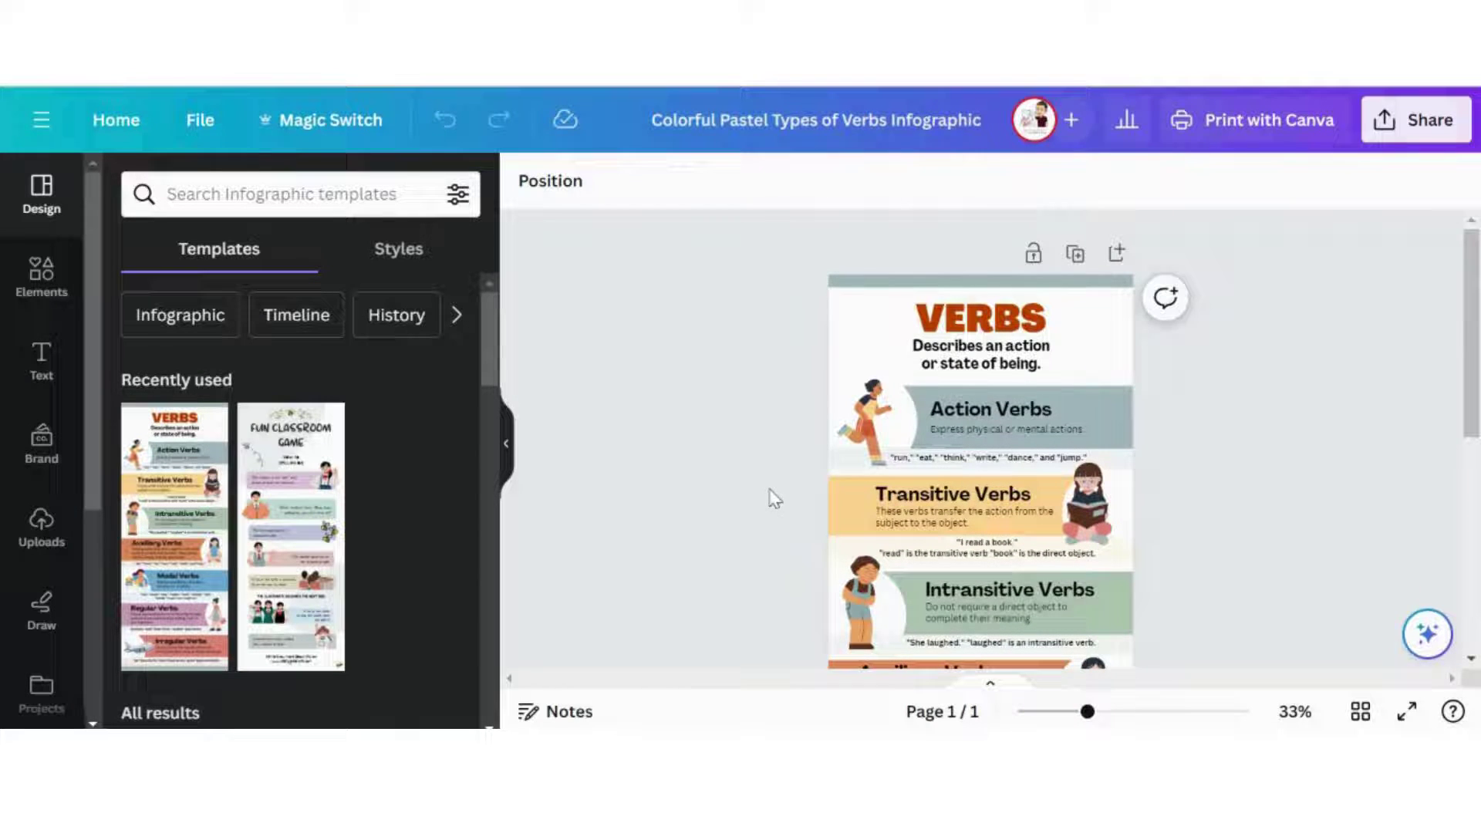
Replace the subtitle under VERBS with 'Please add an image for each type of verb'.
{"action": "left_click", "coordinate": [983, 359]}
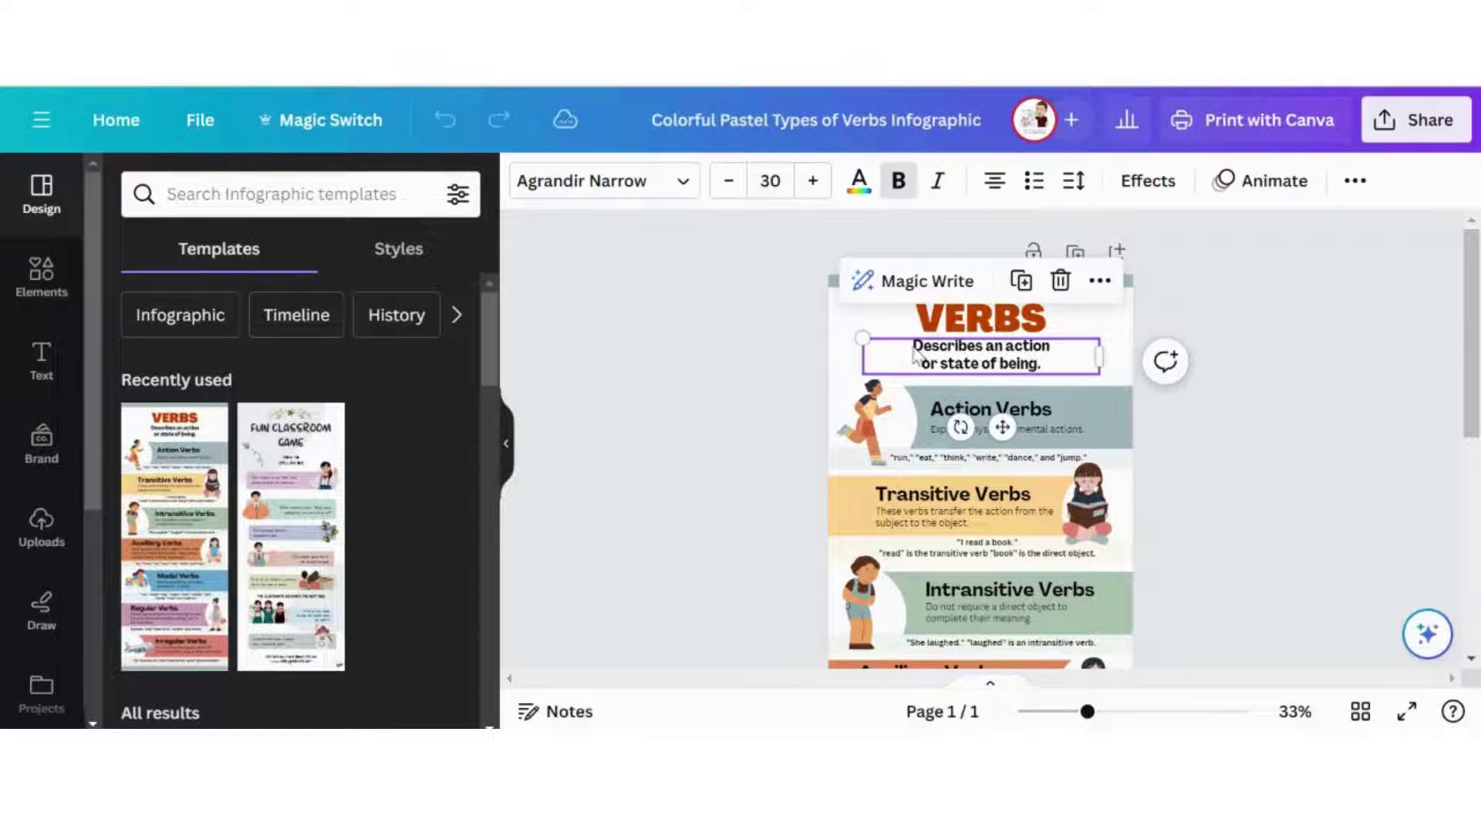
{"action": "double_click", "coordinate": [923, 346]}
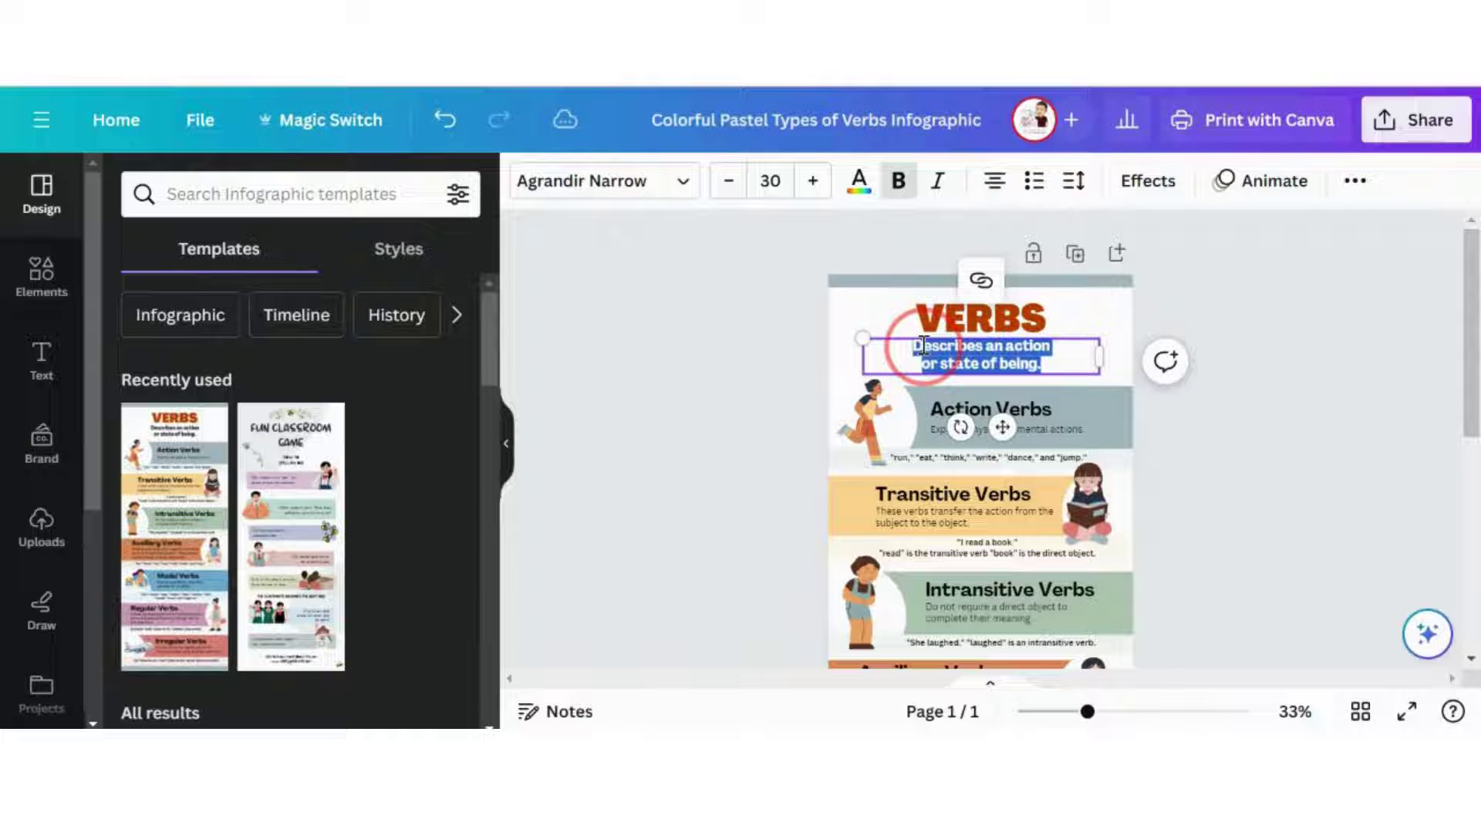
{"action": "type", "text": "Ple"}
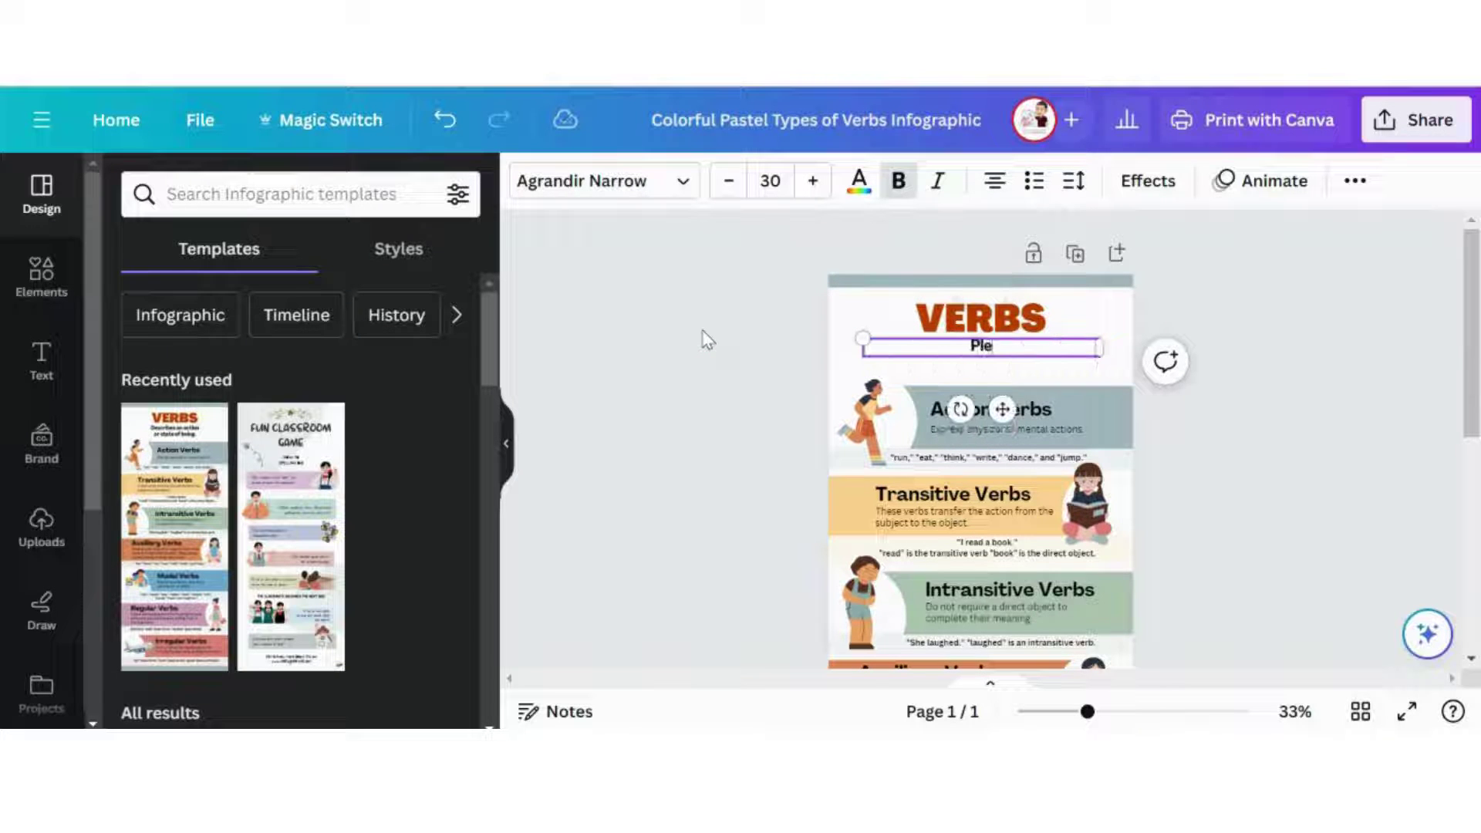
{"action": "type", "text": "ase add an"}
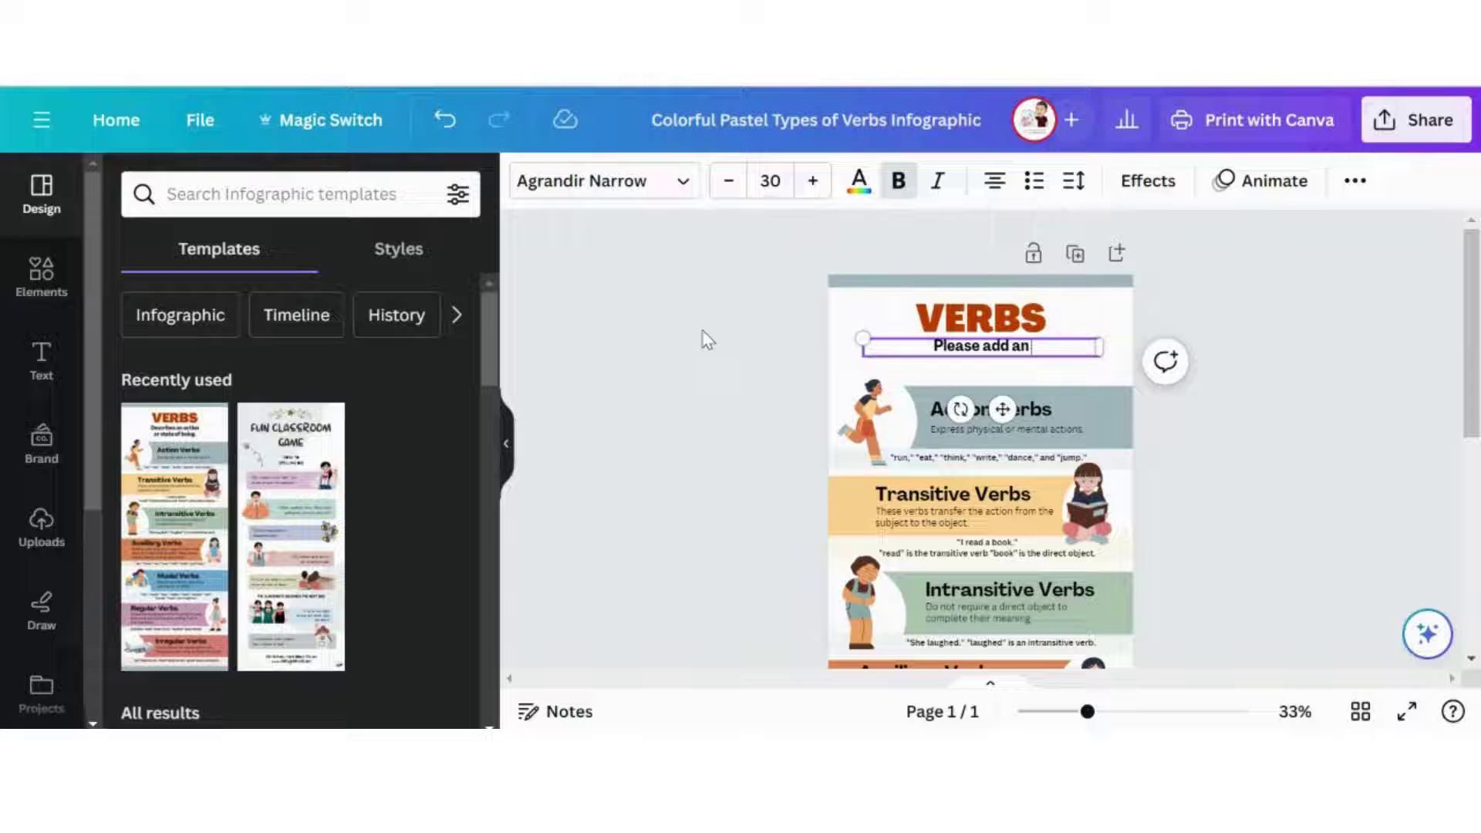
{"action": "type", "text": " image for e"}
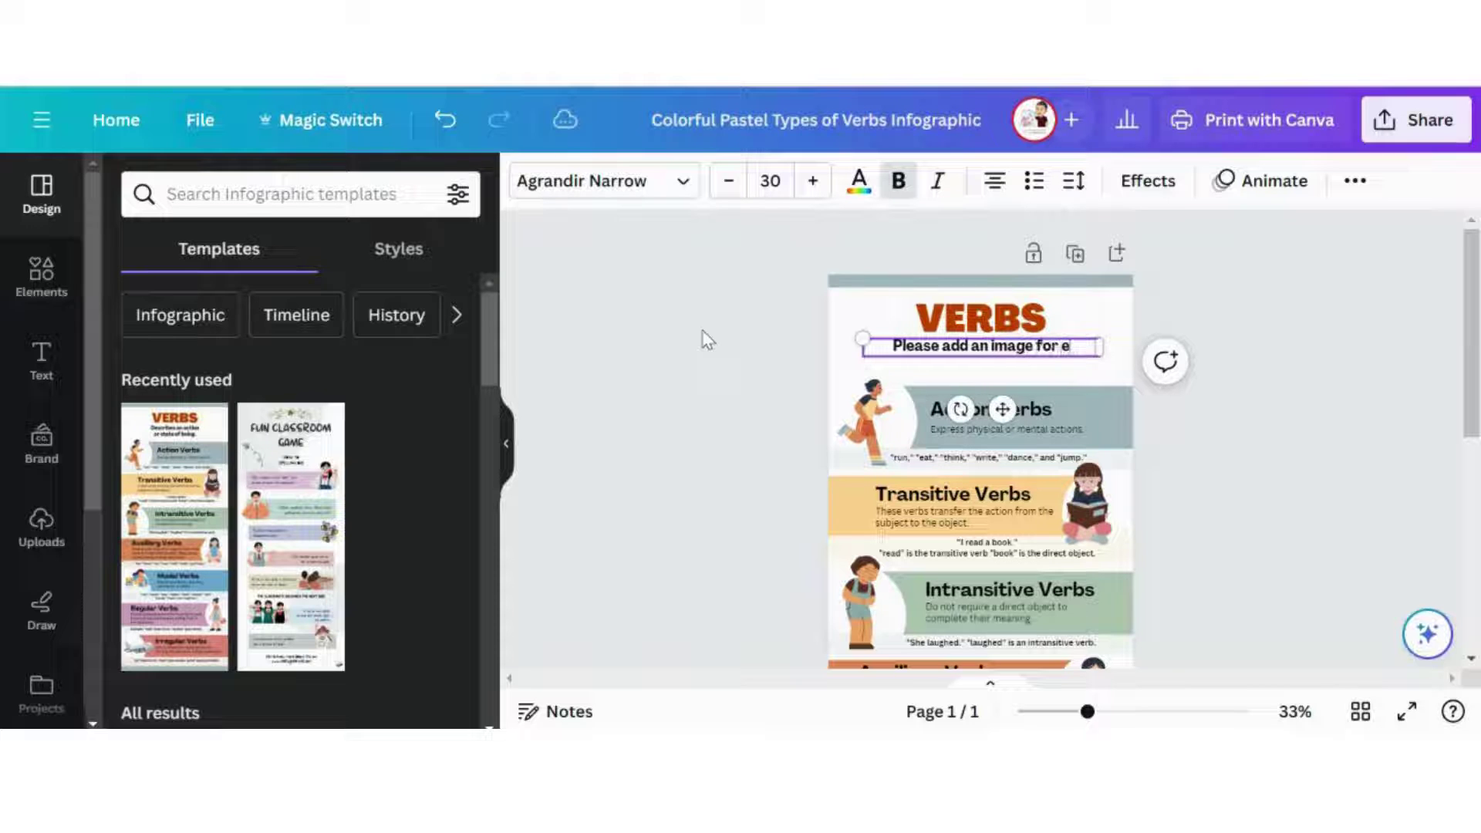
{"action": "type", "text": "ach typ"}
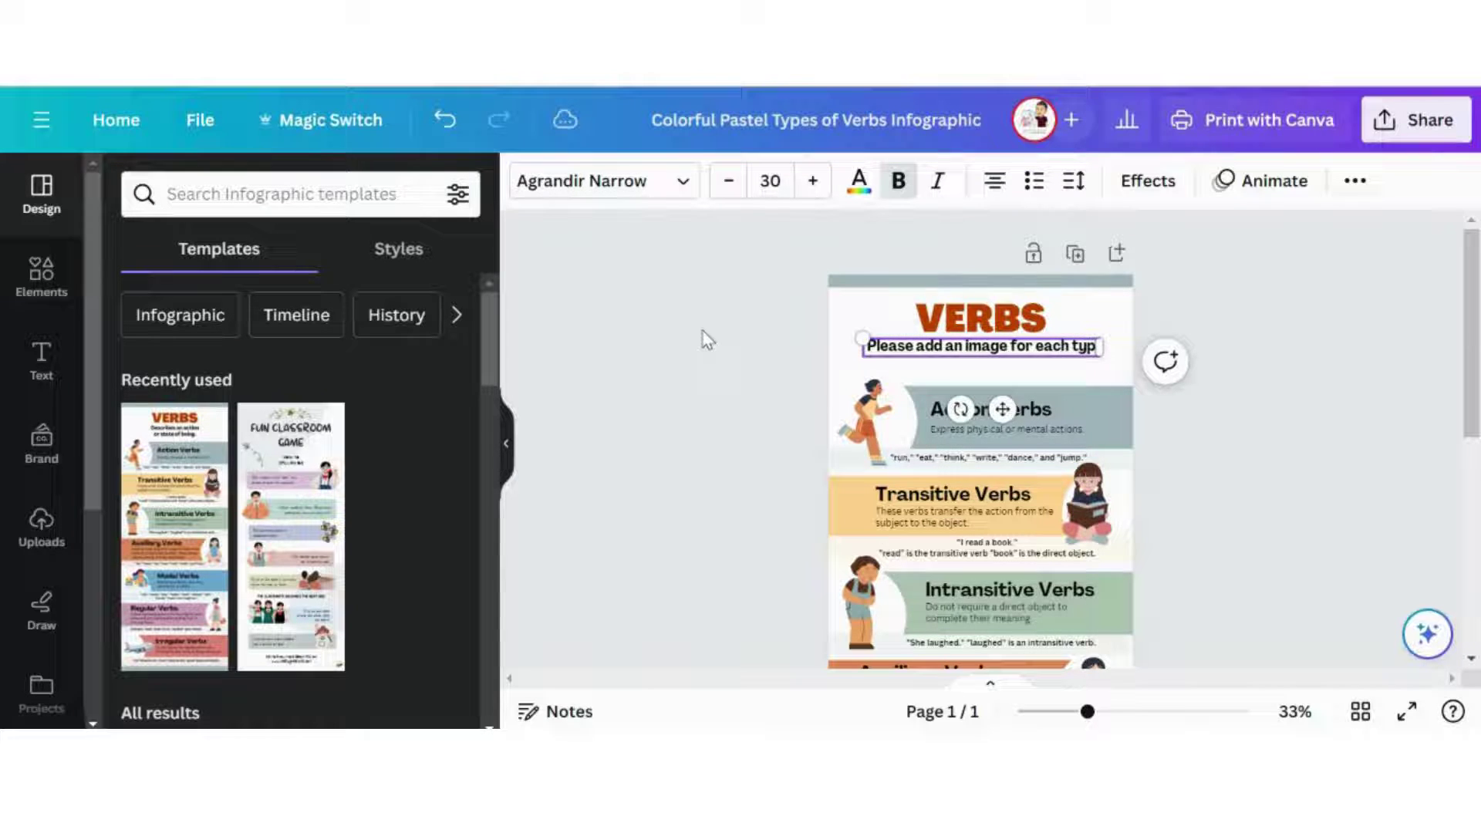
{"action": "type", "text": "e of verb"}
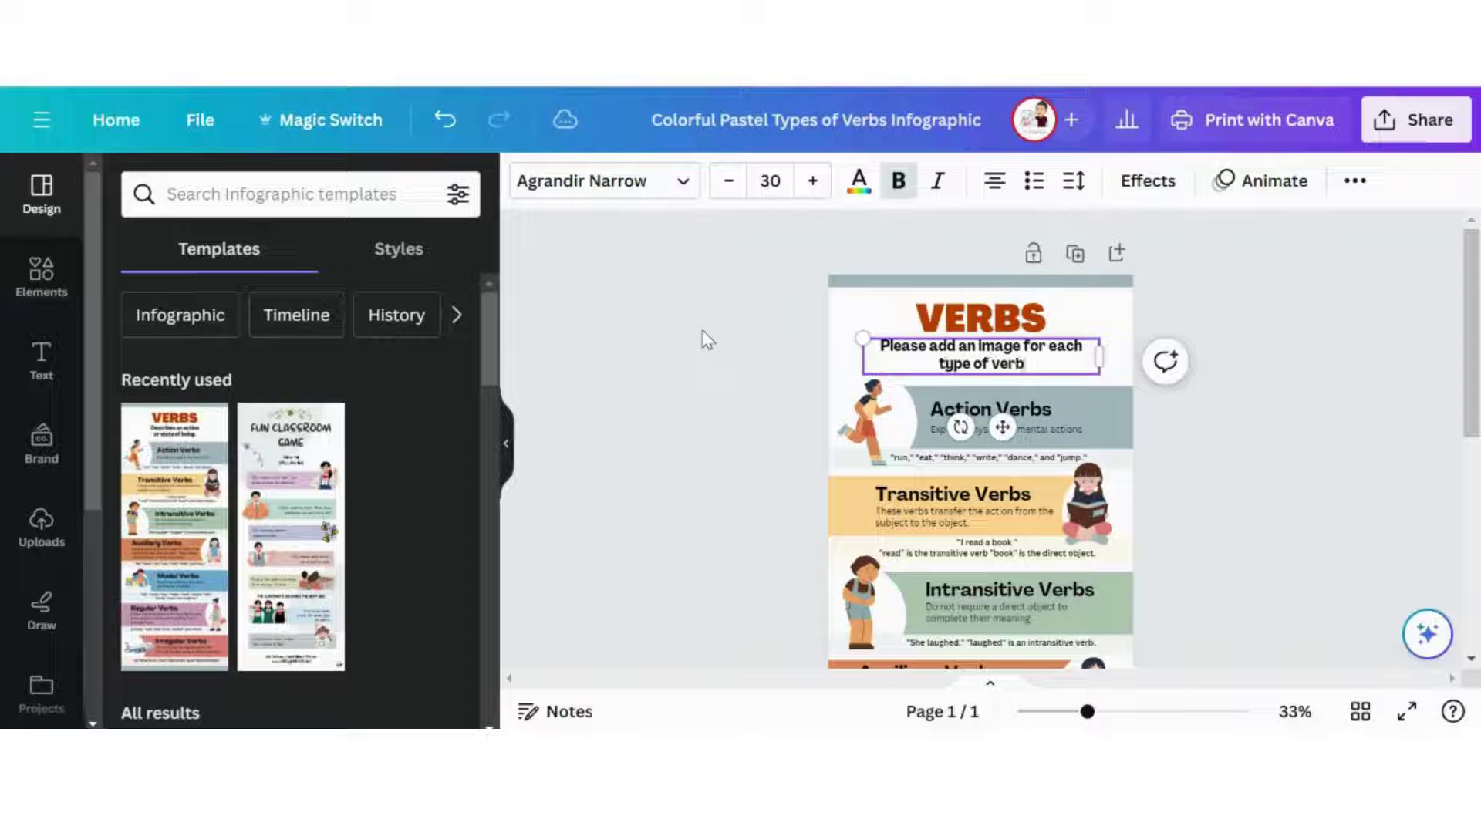
{"action": "left_click", "coordinate": [651, 378]}
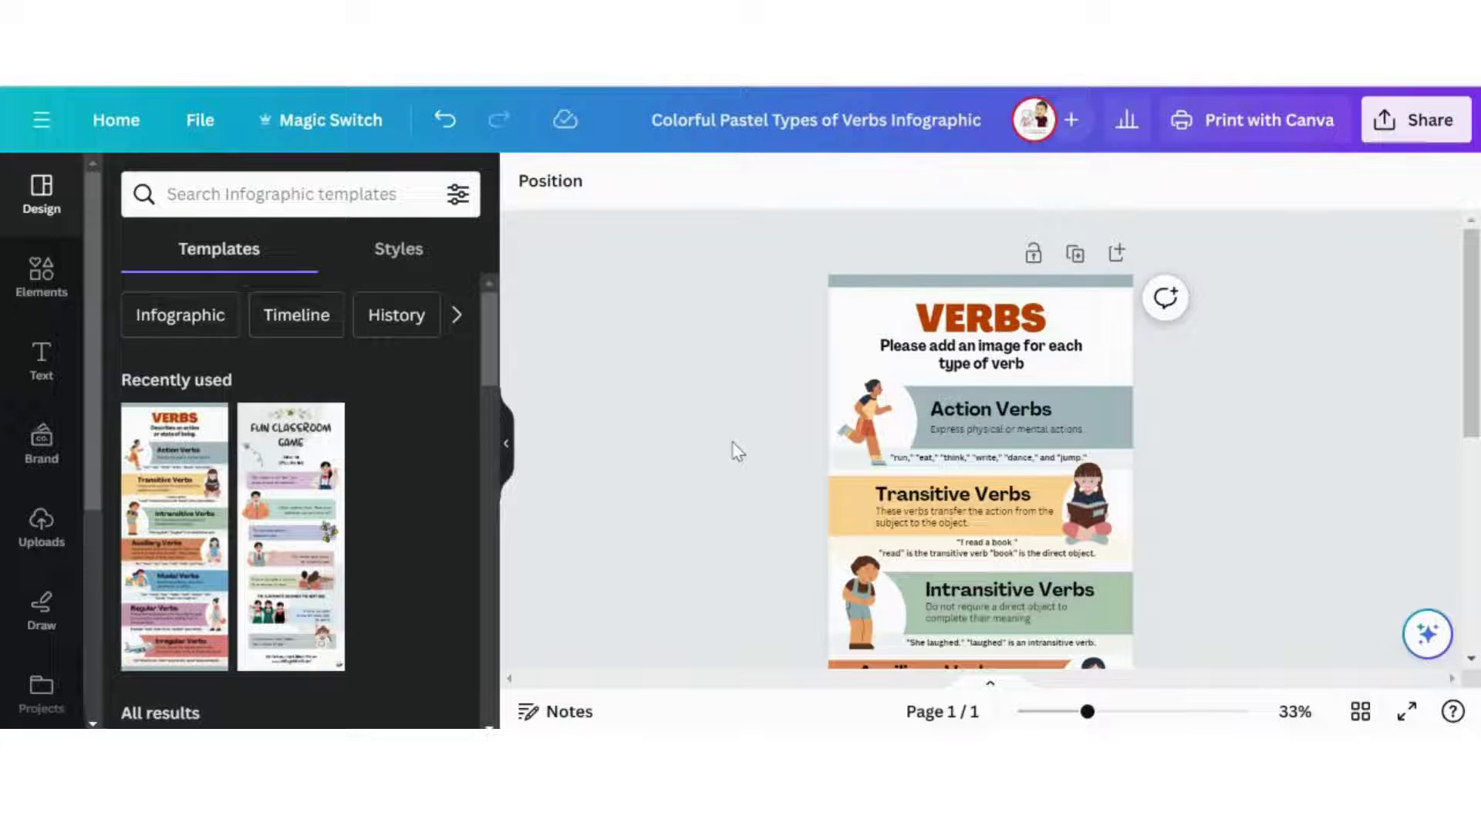
Share the design as an assignment submitted via Google Classroom, with a new design for each student.
{"action": "left_click", "coordinate": [1411, 142]}
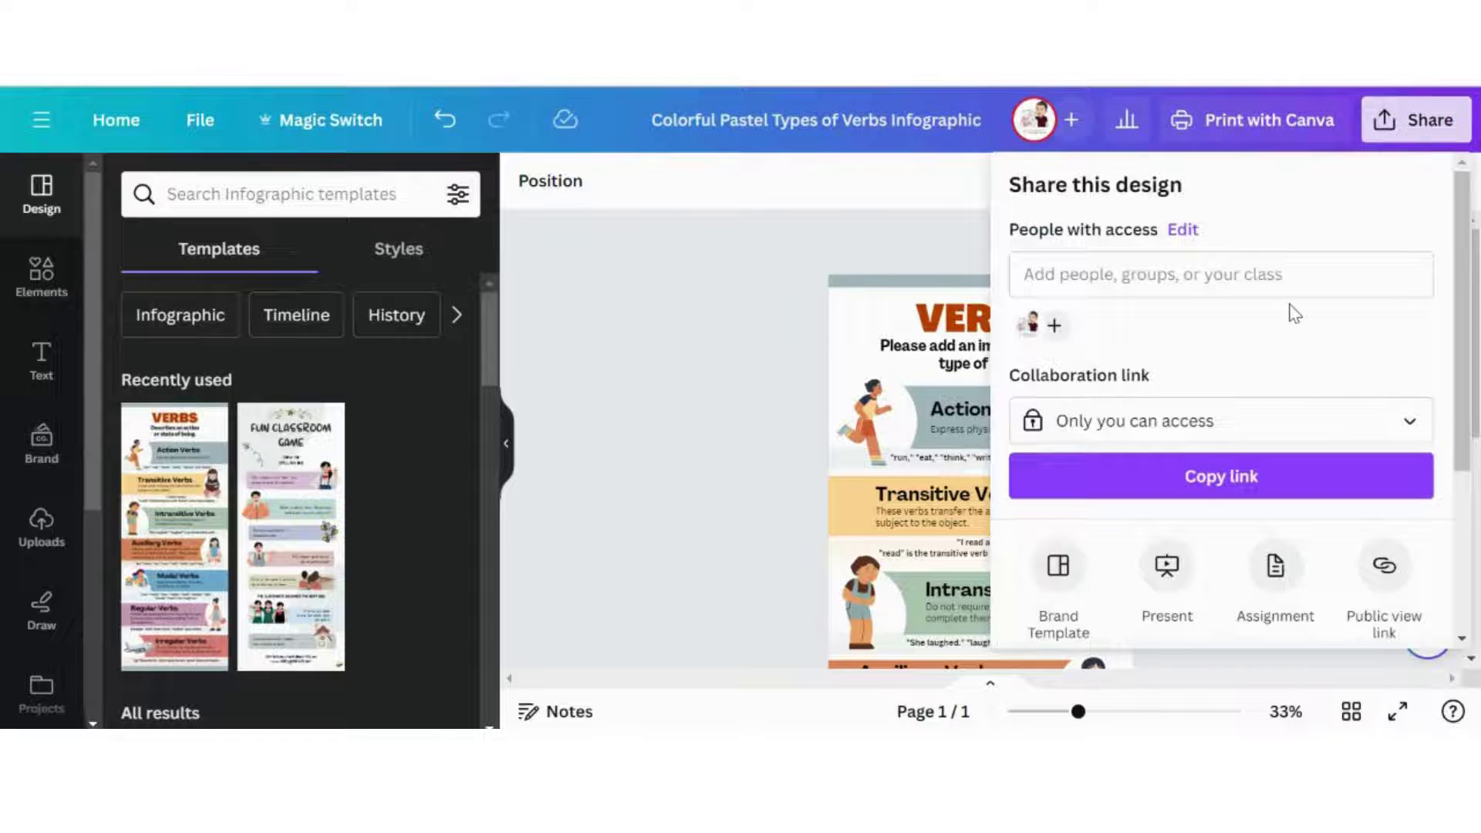
{"action": "scroll", "coordinate": [1289, 314], "scroll_direction": "down", "scroll_amount": 2}
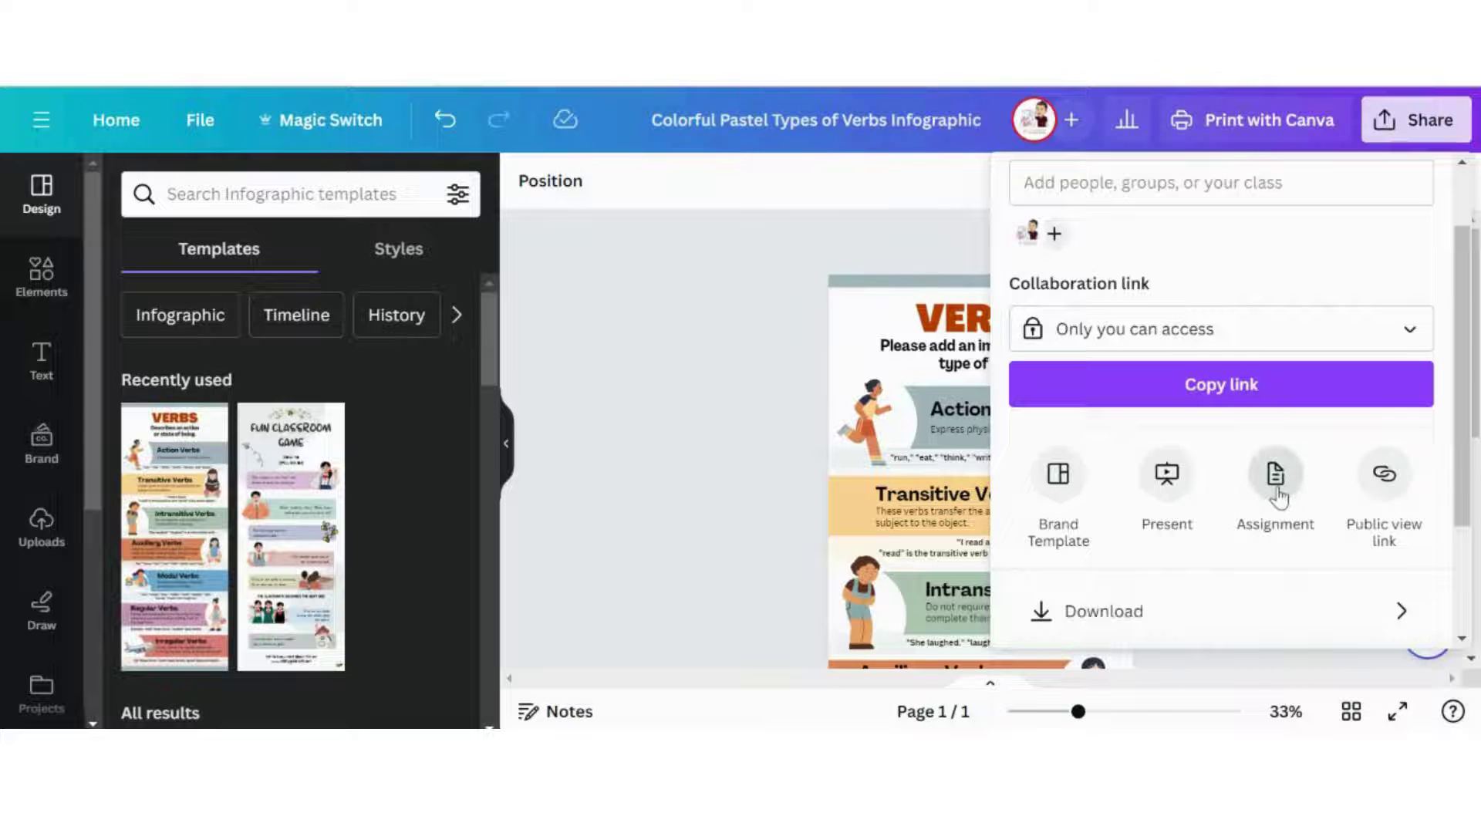
{"action": "left_click", "coordinate": [1276, 495]}
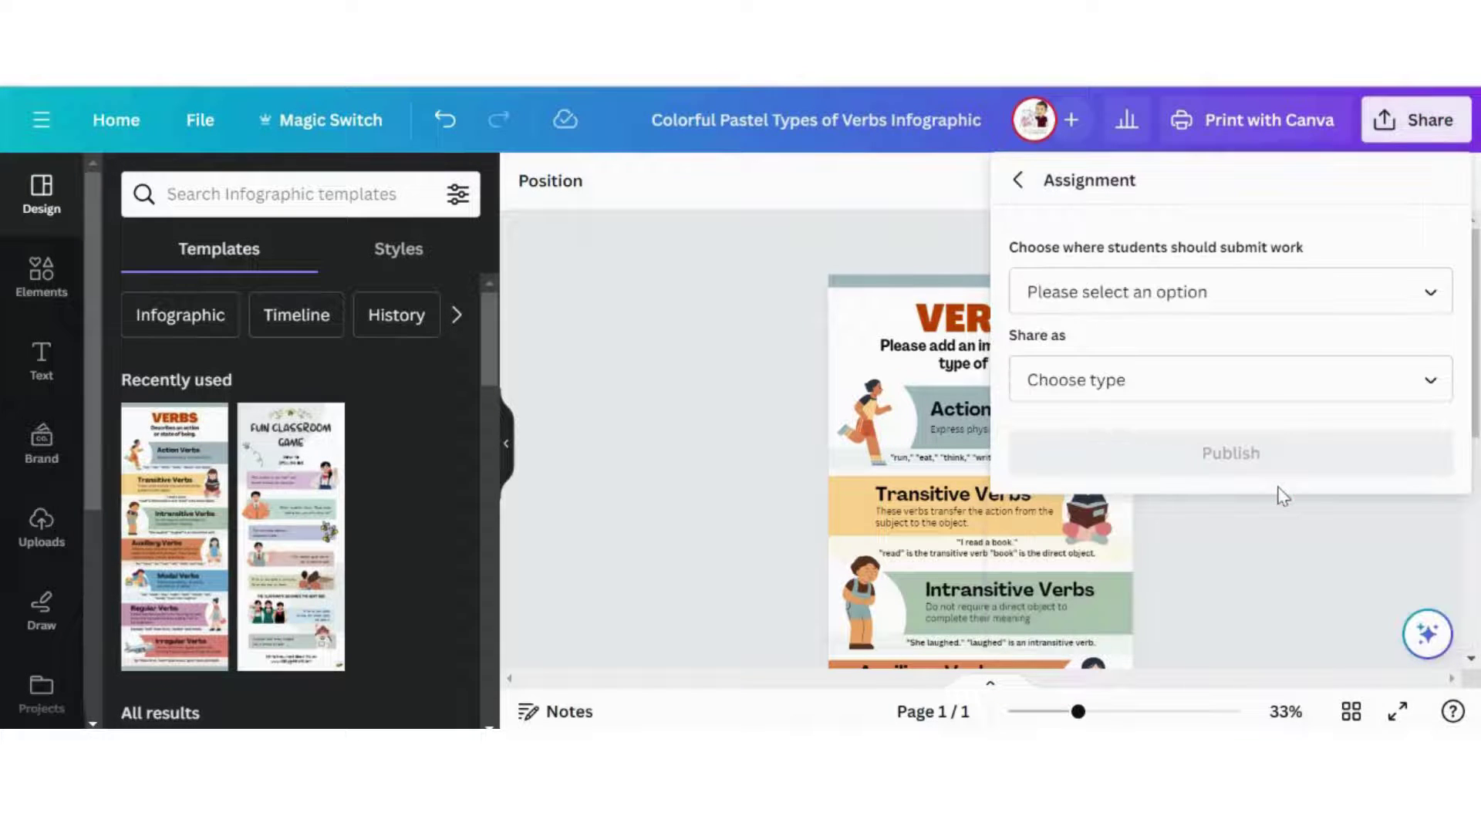
{"action": "left_click", "coordinate": [1266, 294]}
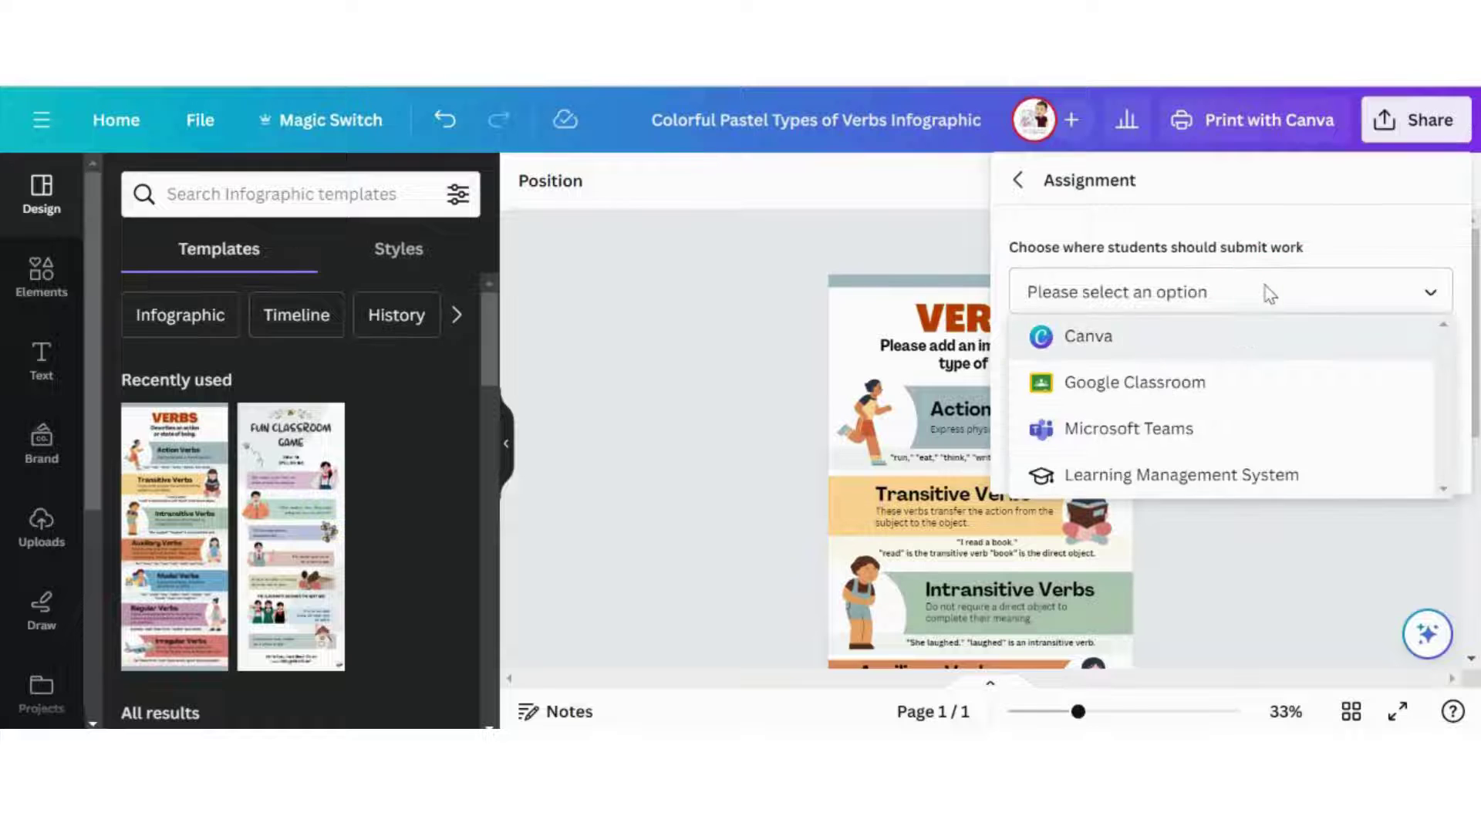
{"action": "left_click", "coordinate": [1162, 386]}
{"action": "left_click", "coordinate": [1206, 383]}
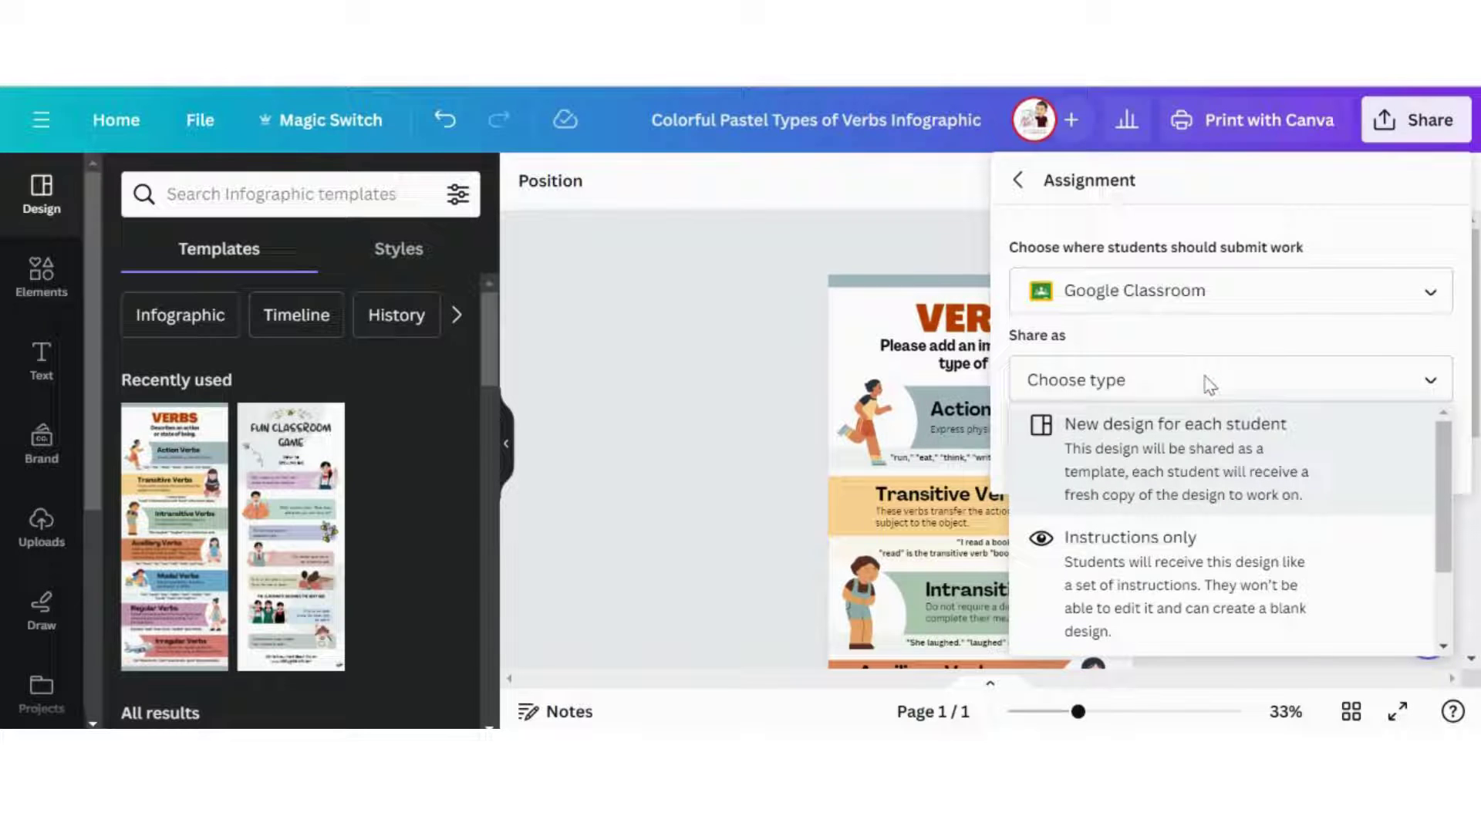
{"action": "left_click", "coordinate": [1161, 454]}
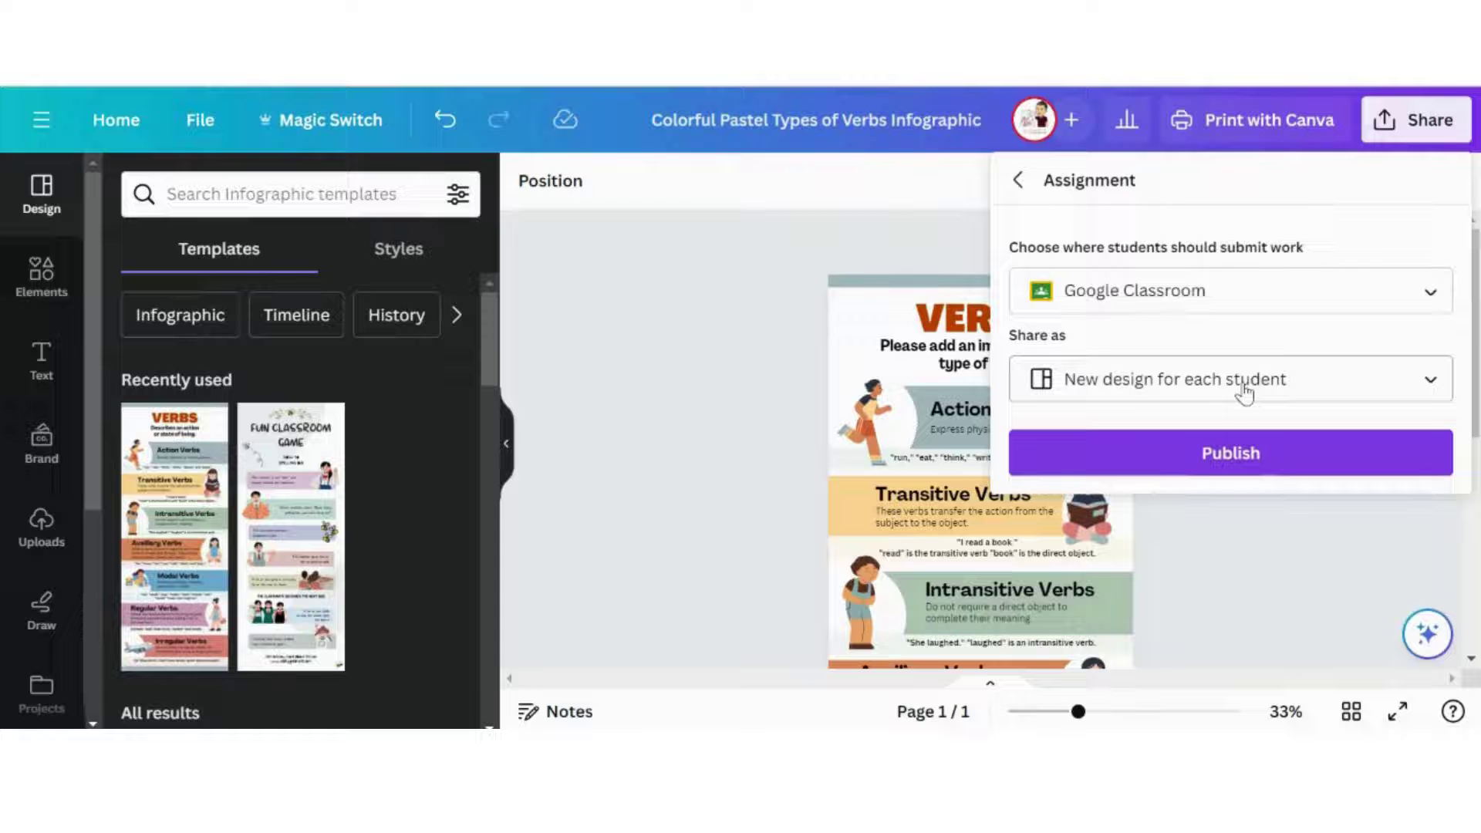
Publish to Google Classroom as a new assignment for Example Classroom.
{"action": "left_click", "coordinate": [1217, 463]}
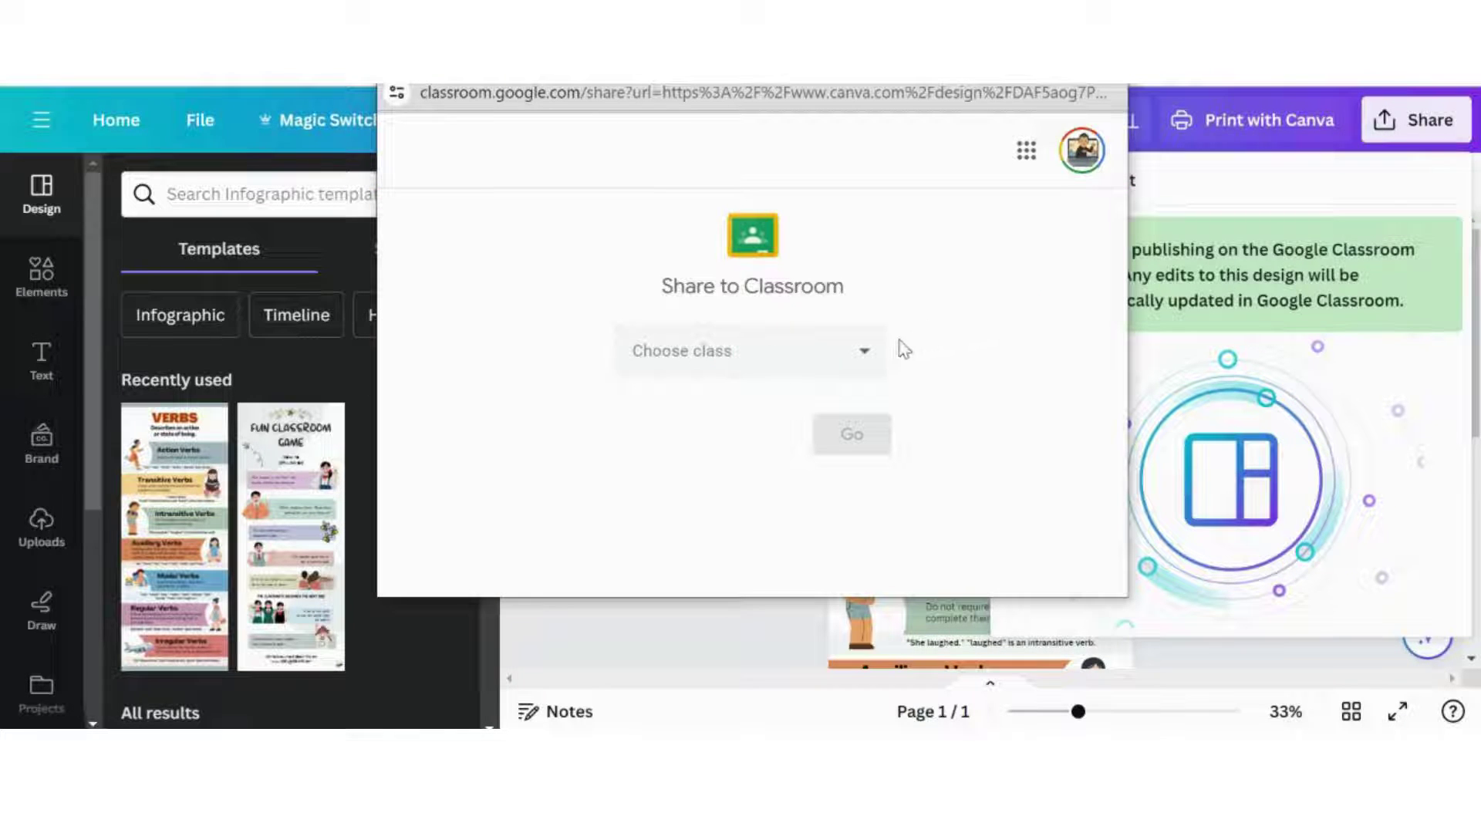
{"action": "left_click", "coordinate": [857, 359]}
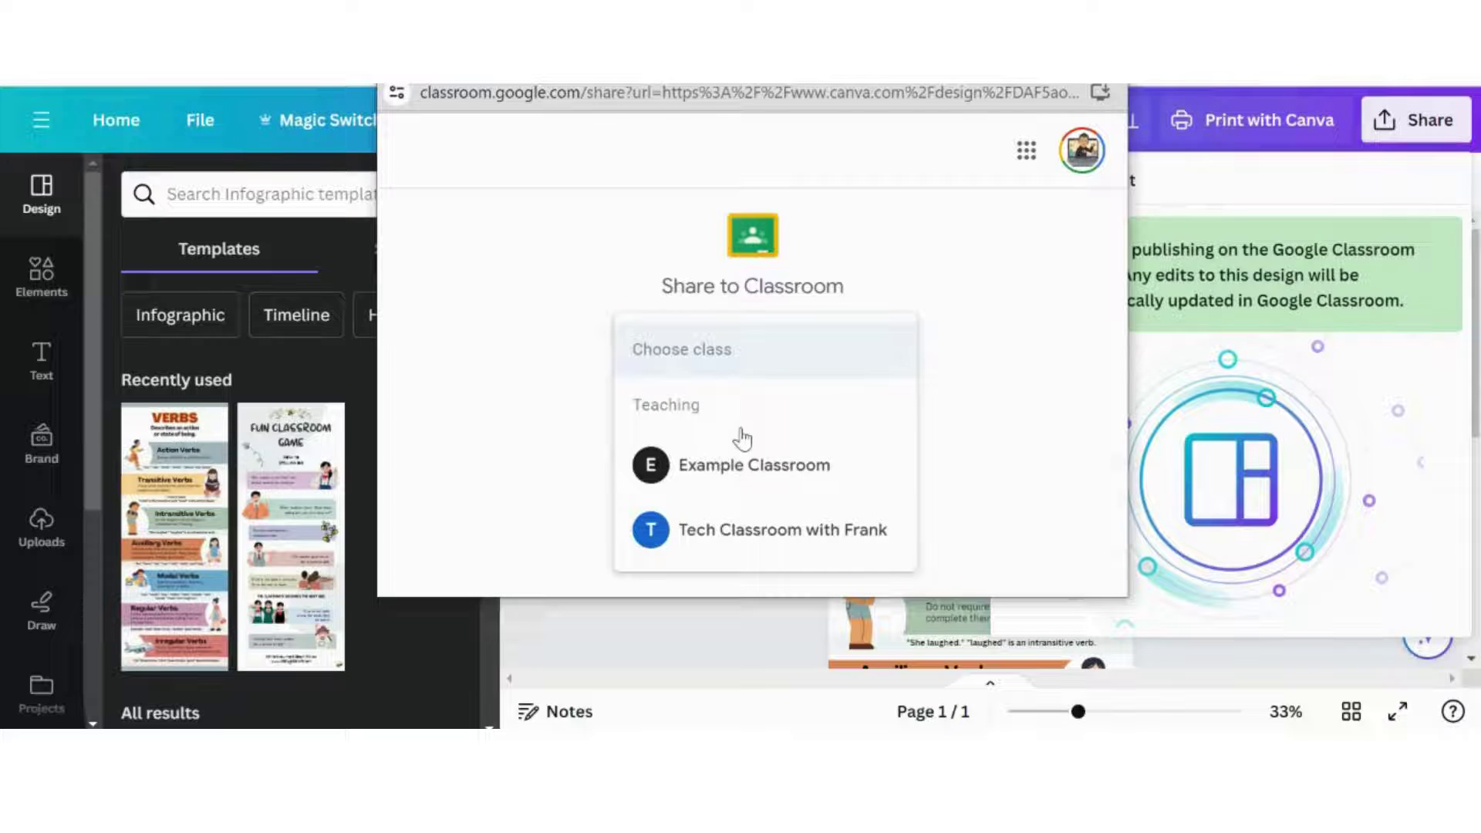
{"action": "left_click", "coordinate": [721, 466]}
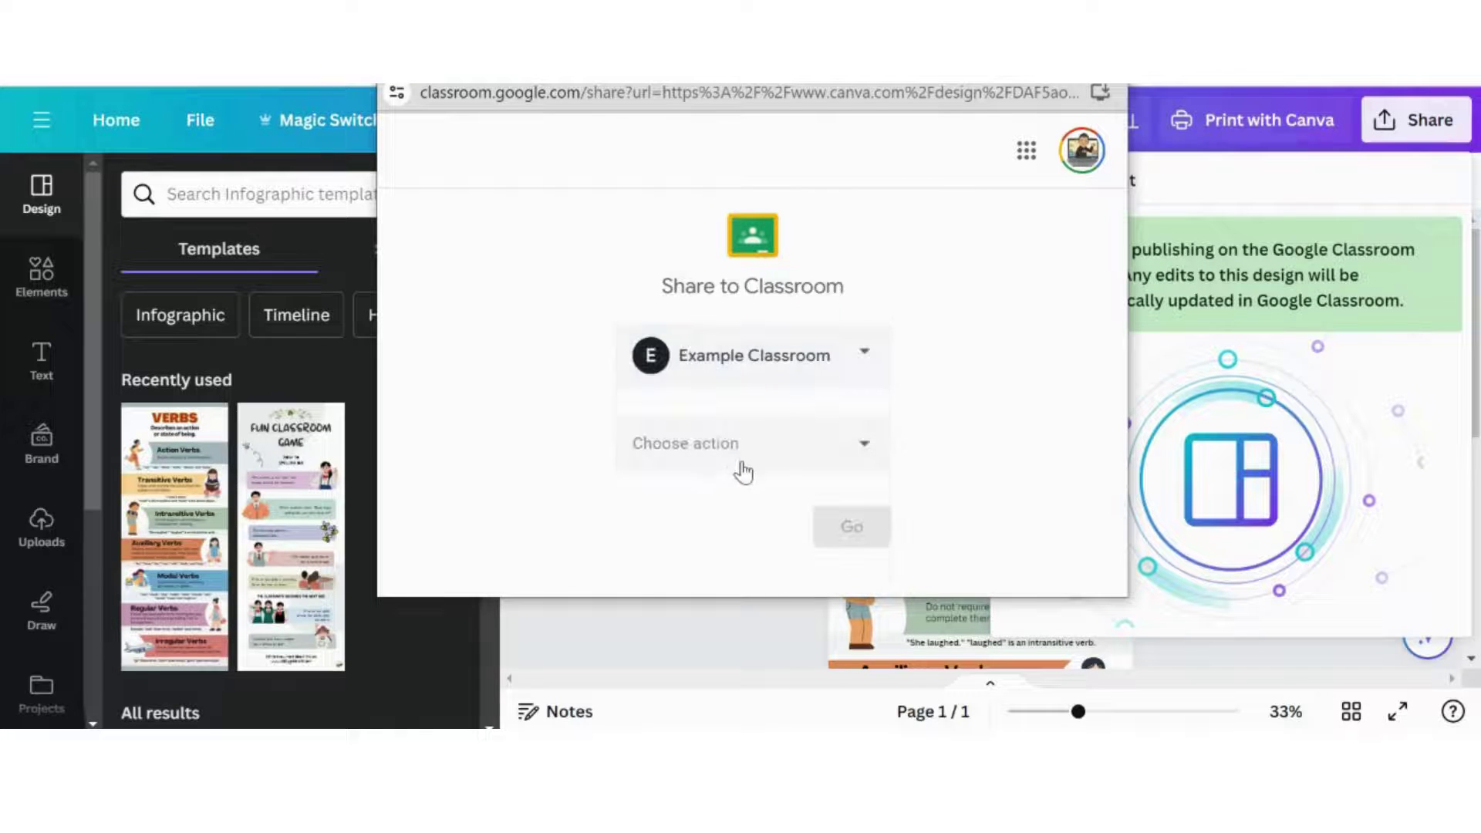
{"action": "left_click", "coordinate": [739, 449]}
{"action": "left_click", "coordinate": [766, 384]}
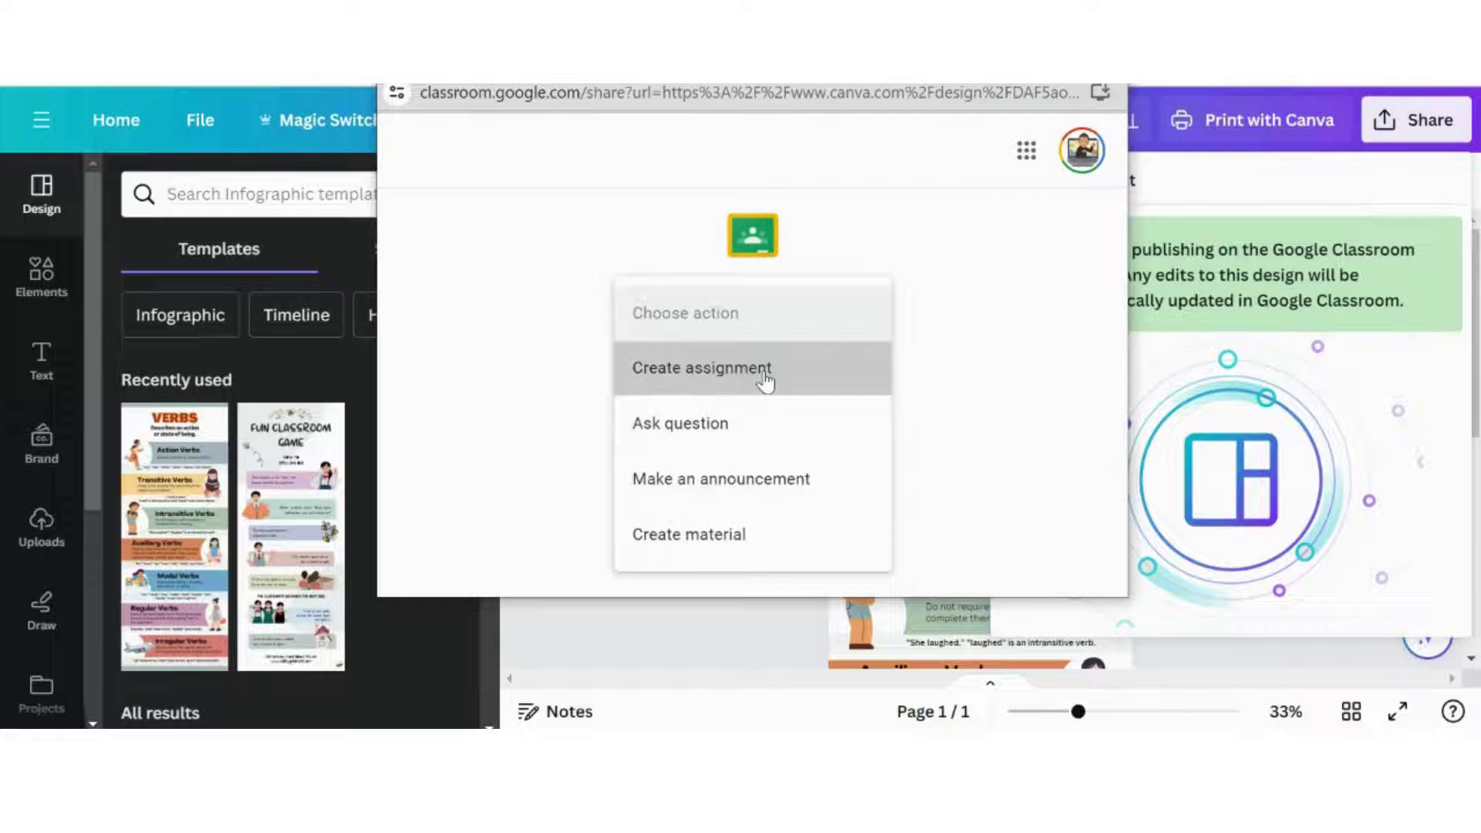
{"action": "left_click", "coordinate": [852, 524]}
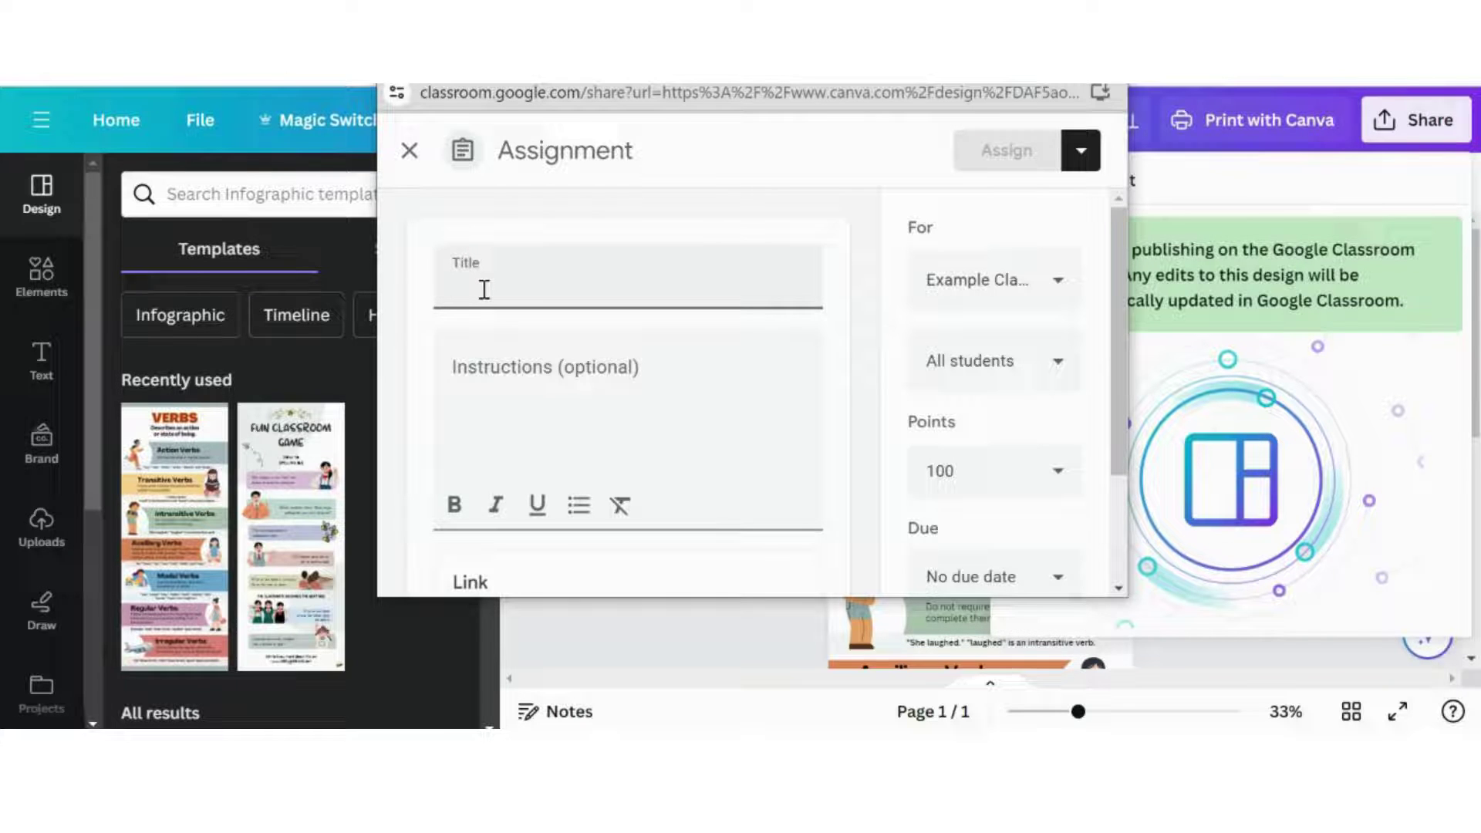
Title the assignment 'Canva Verb Assignment', keep 100 points, and post it to the class.
{"action": "type", "text": "Canva "}
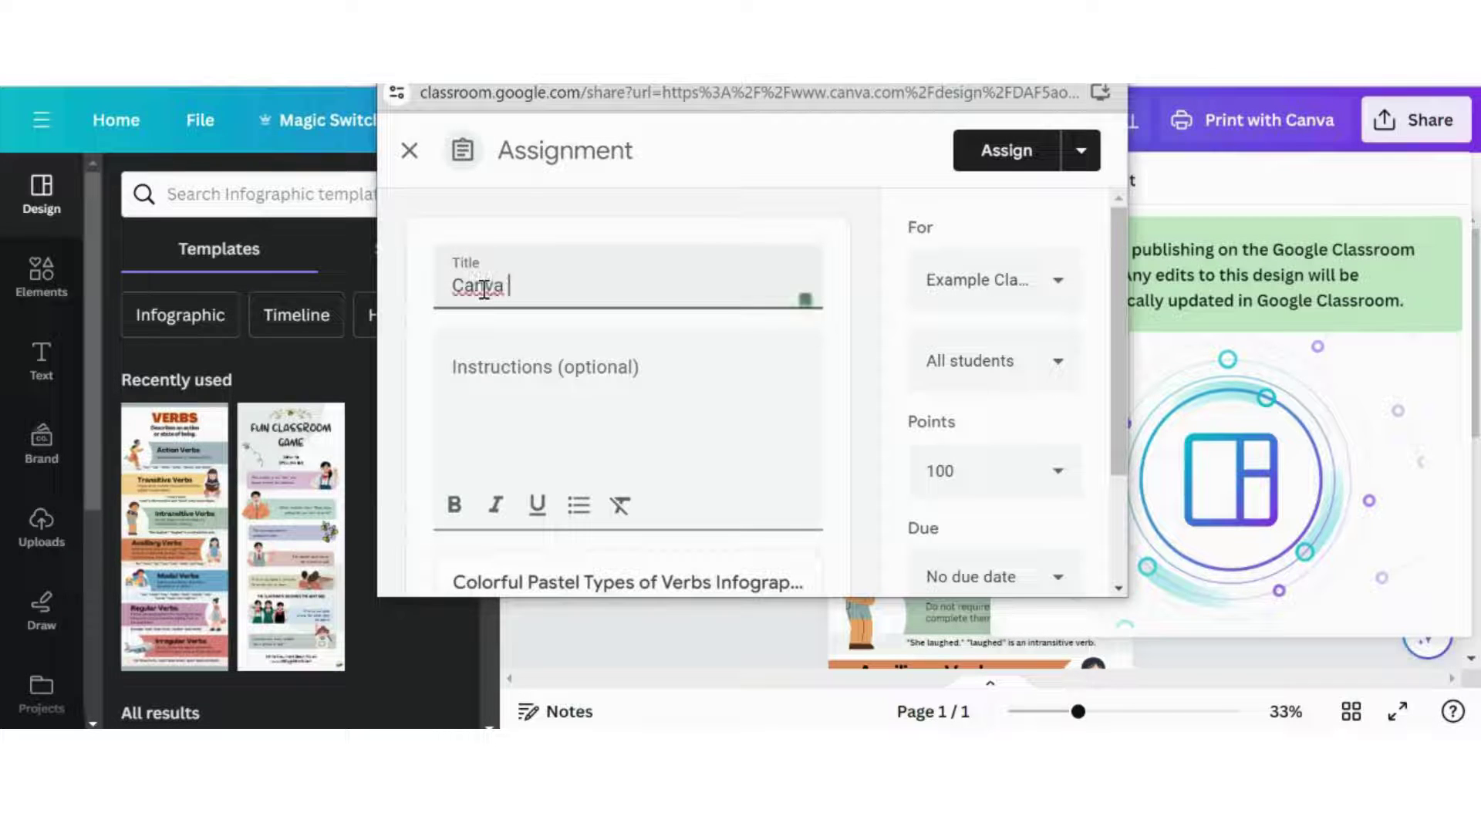
{"action": "type", "text": "Verb Assignment"}
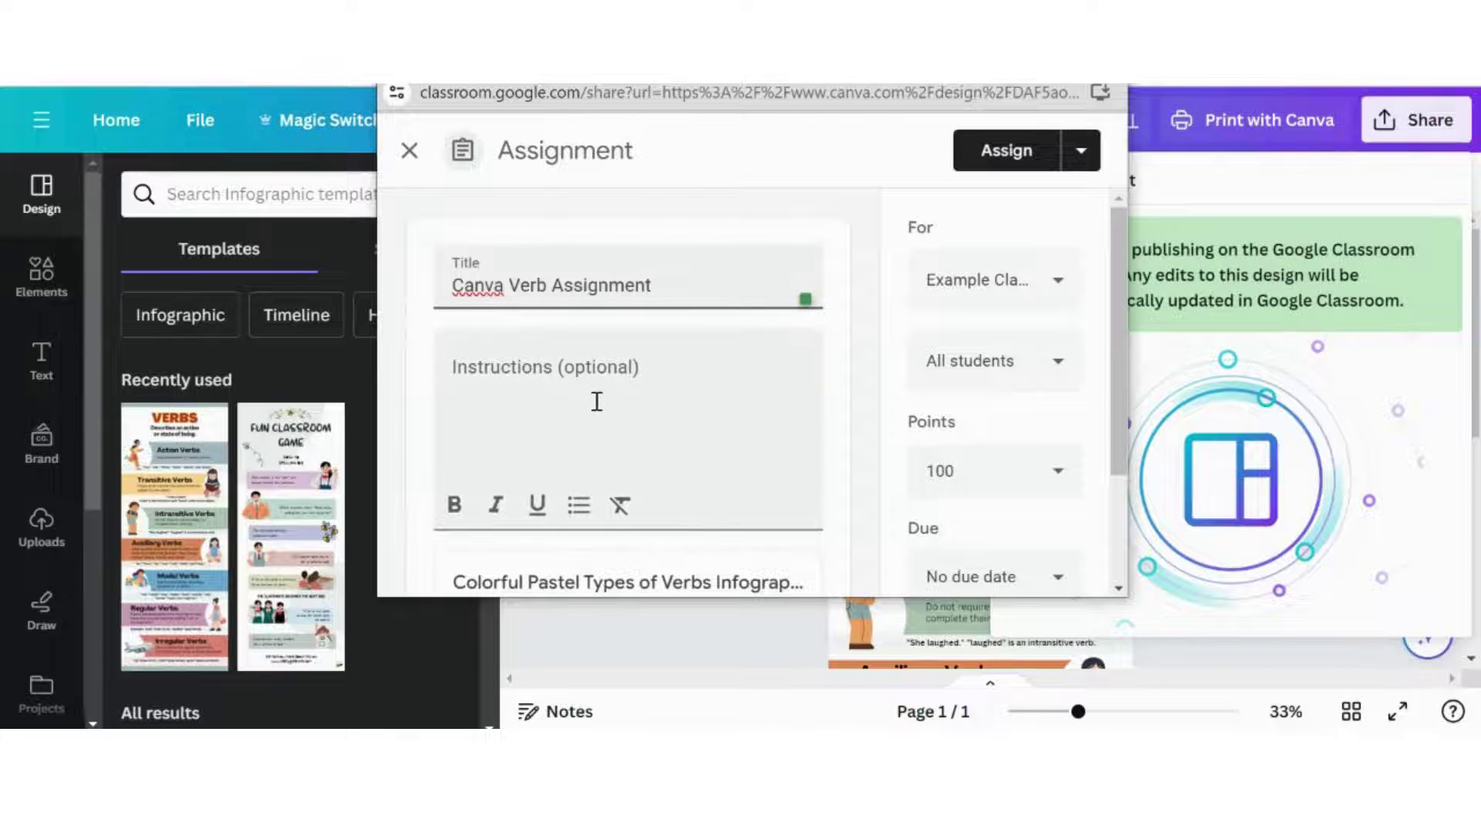
{"action": "scroll", "coordinate": [596, 401], "scroll_direction": "down", "scroll_amount": 2}
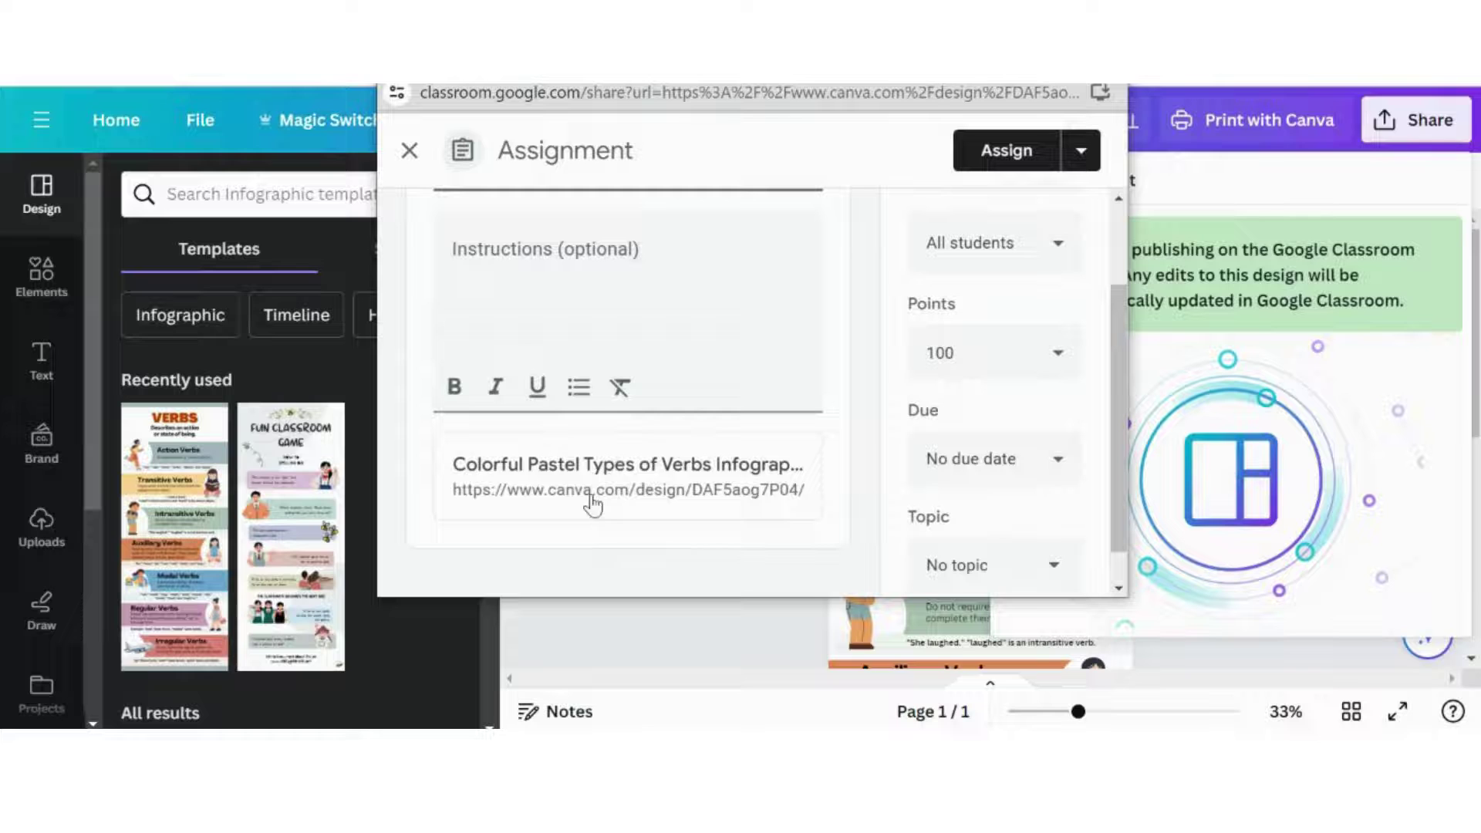
{"action": "scroll", "coordinate": [1012, 344], "scroll_direction": "up", "scroll_amount": 2}
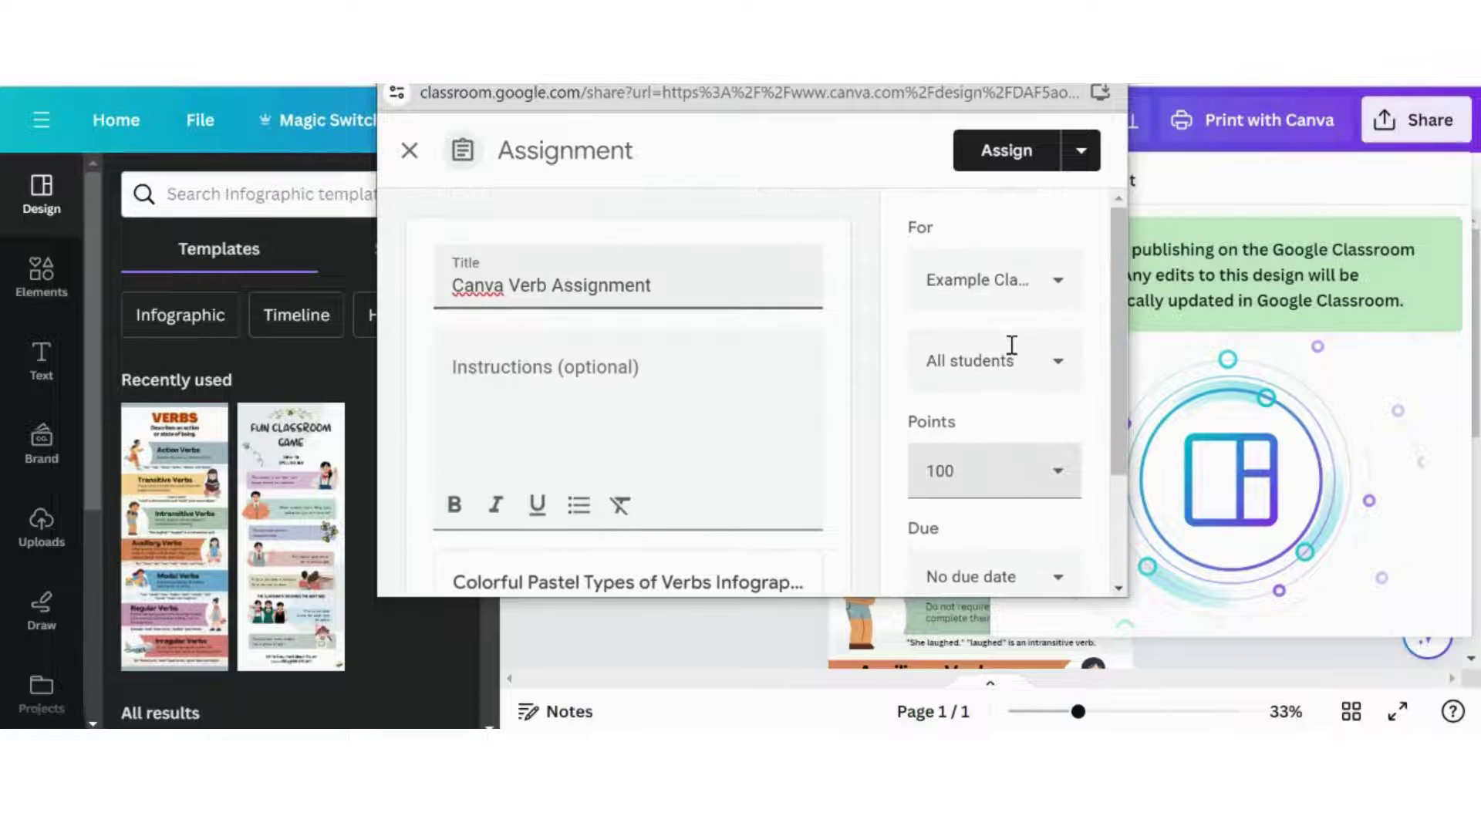
{"action": "scroll", "coordinate": [985, 374], "scroll_direction": "down", "scroll_amount": 2}
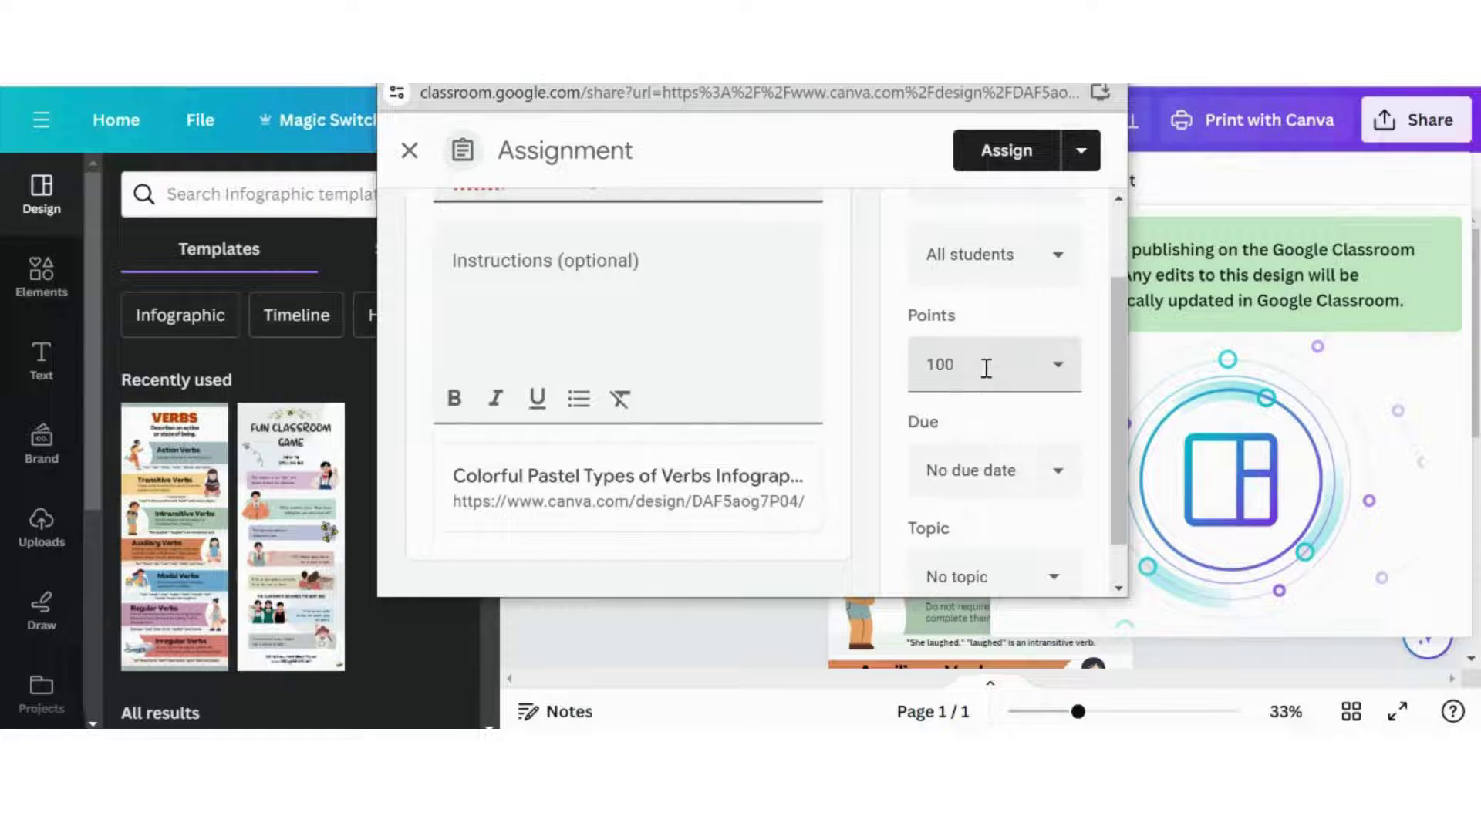
{"action": "scroll", "coordinate": [988, 378], "scroll_direction": "up", "scroll_amount": 2}
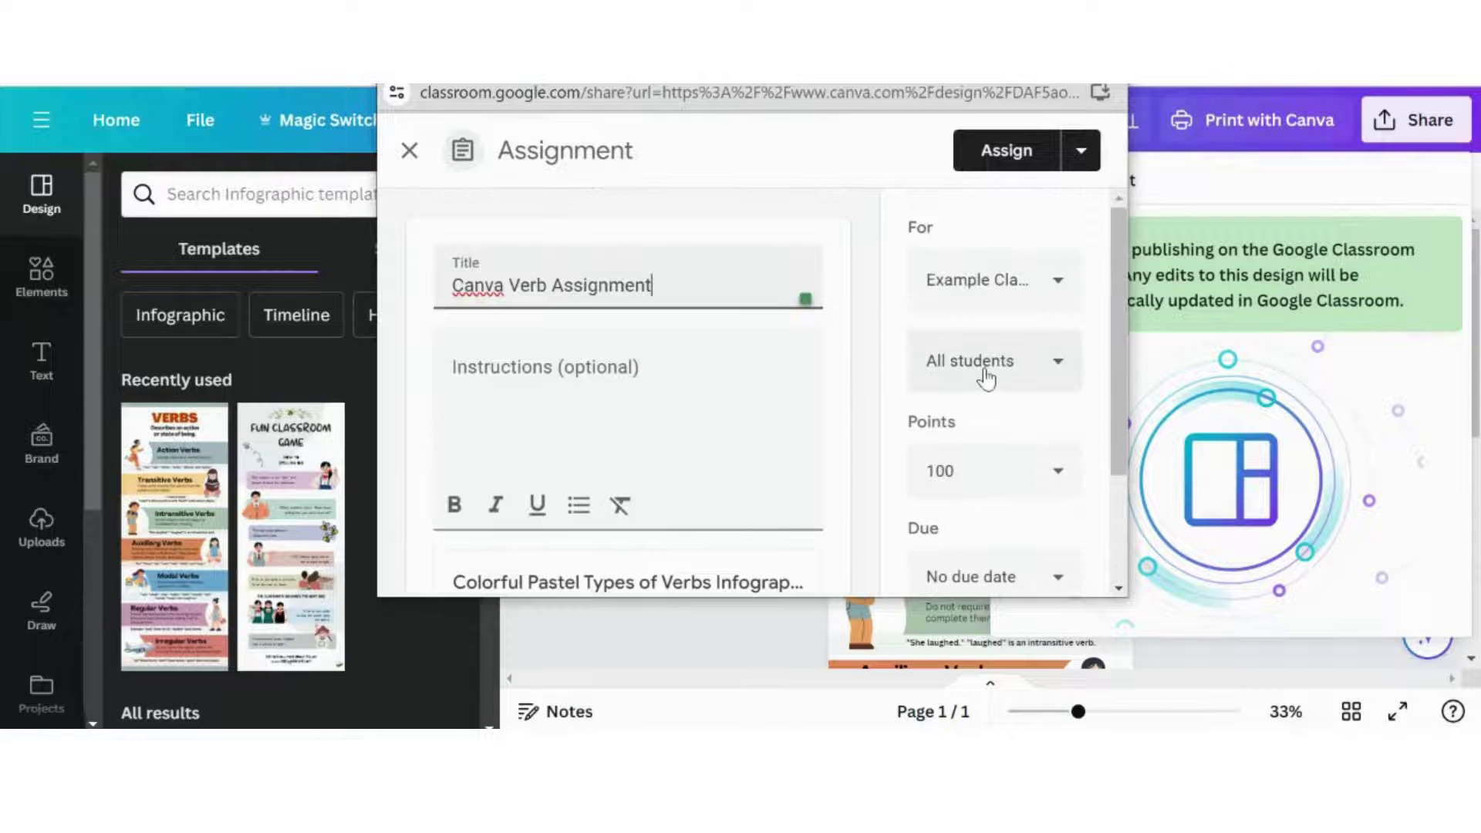
{"action": "left_click", "coordinate": [1006, 152]}
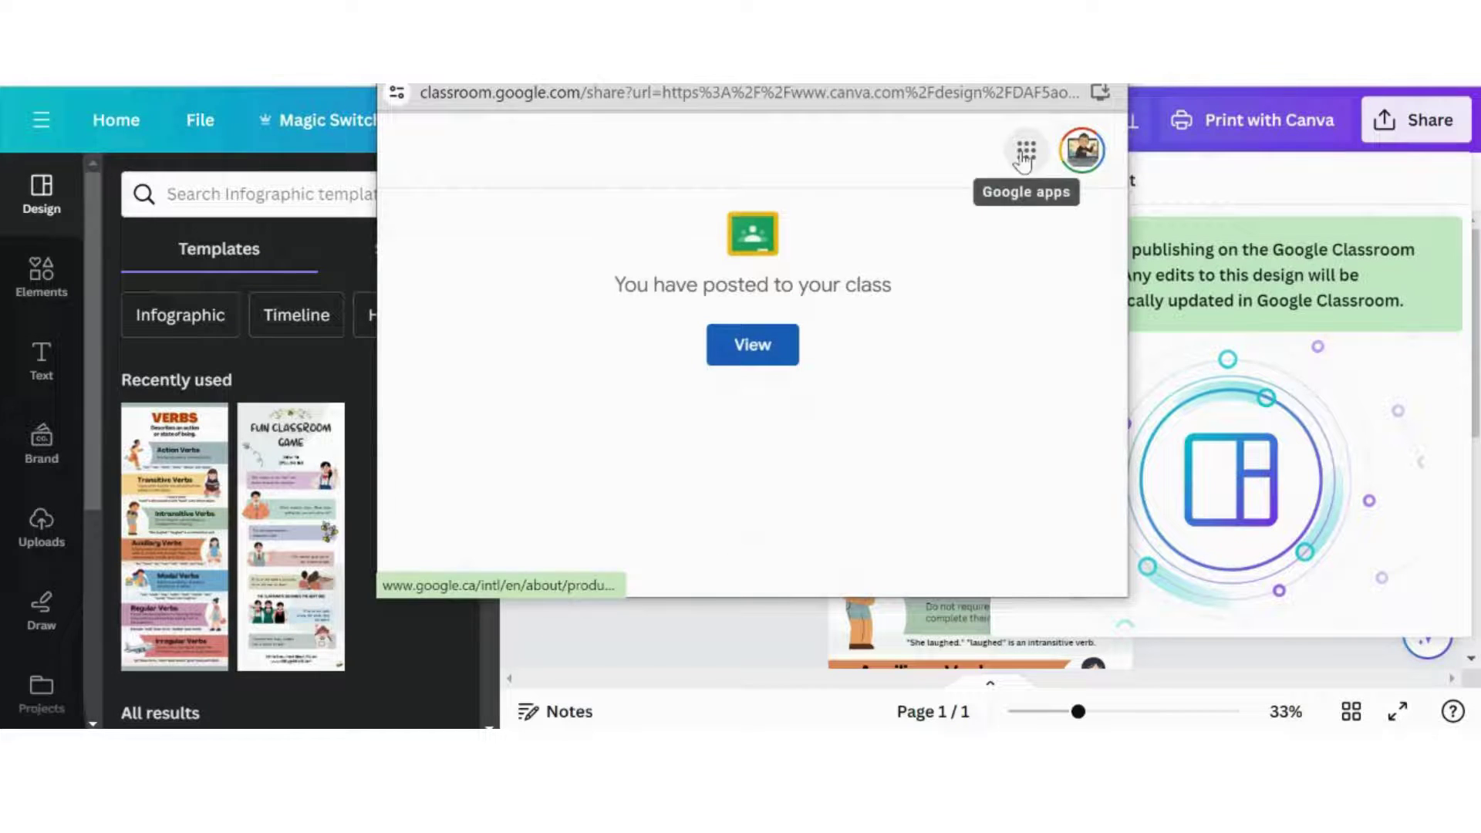
View the posted assignment in Example Classroom's Classwork list.
{"action": "left_click", "coordinate": [768, 343]}
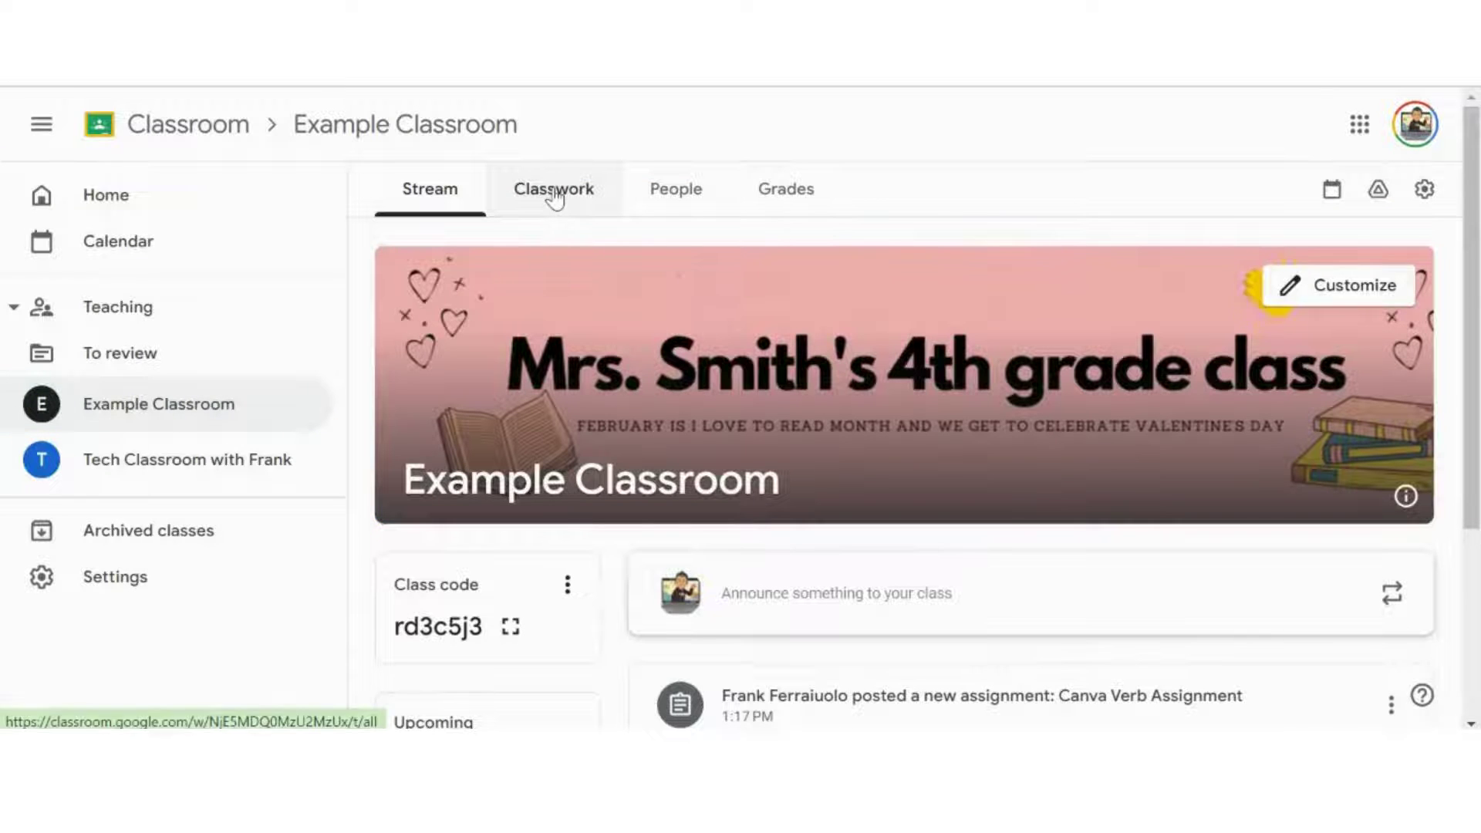
{"action": "left_click", "coordinate": [554, 193]}
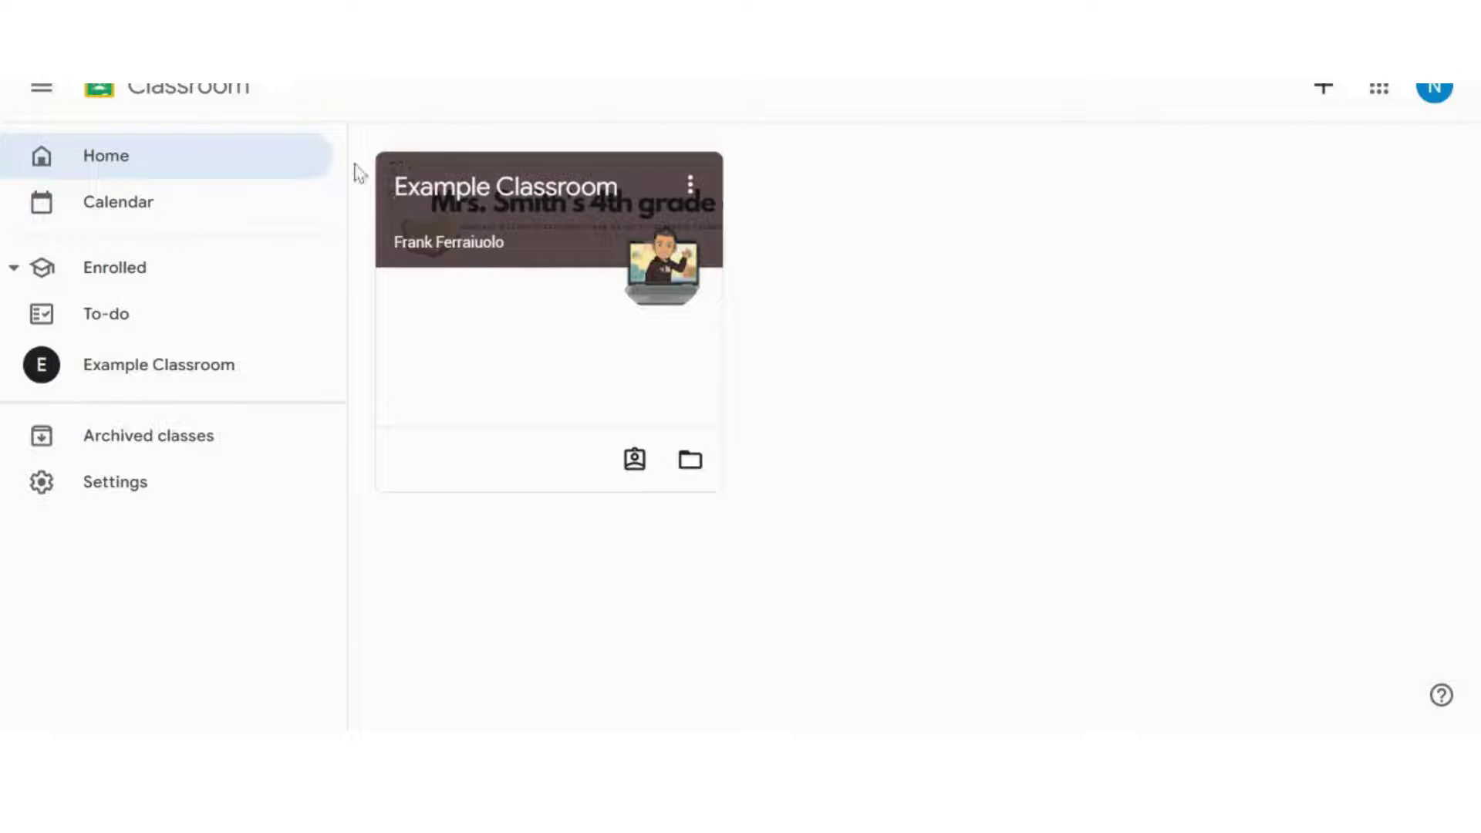
As the student, open Canva Verb Assignment in Example Classroom's Classwork and launch its attached design.
{"action": "left_click", "coordinate": [496, 192]}
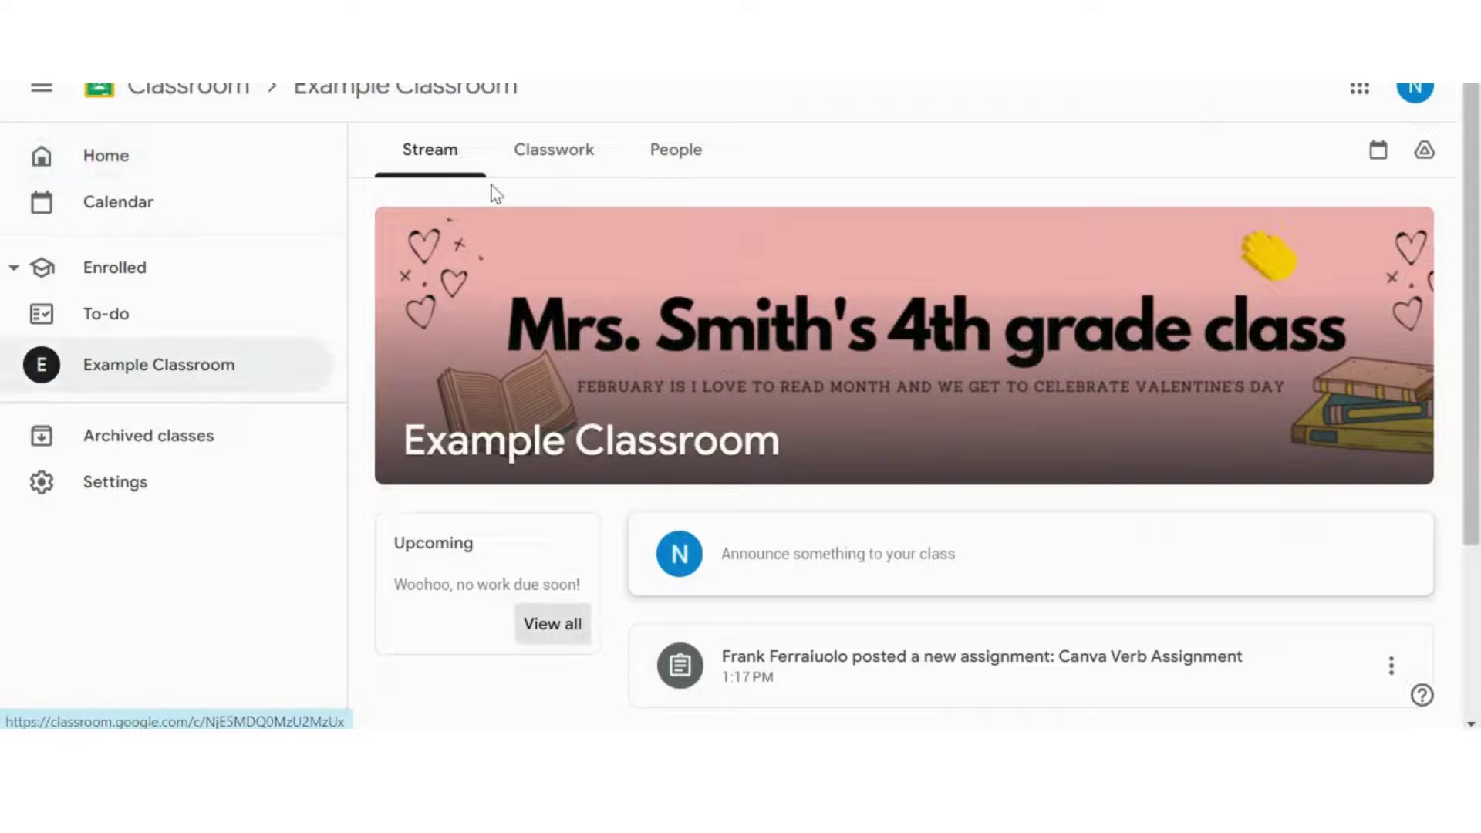
{"action": "left_click", "coordinate": [546, 156]}
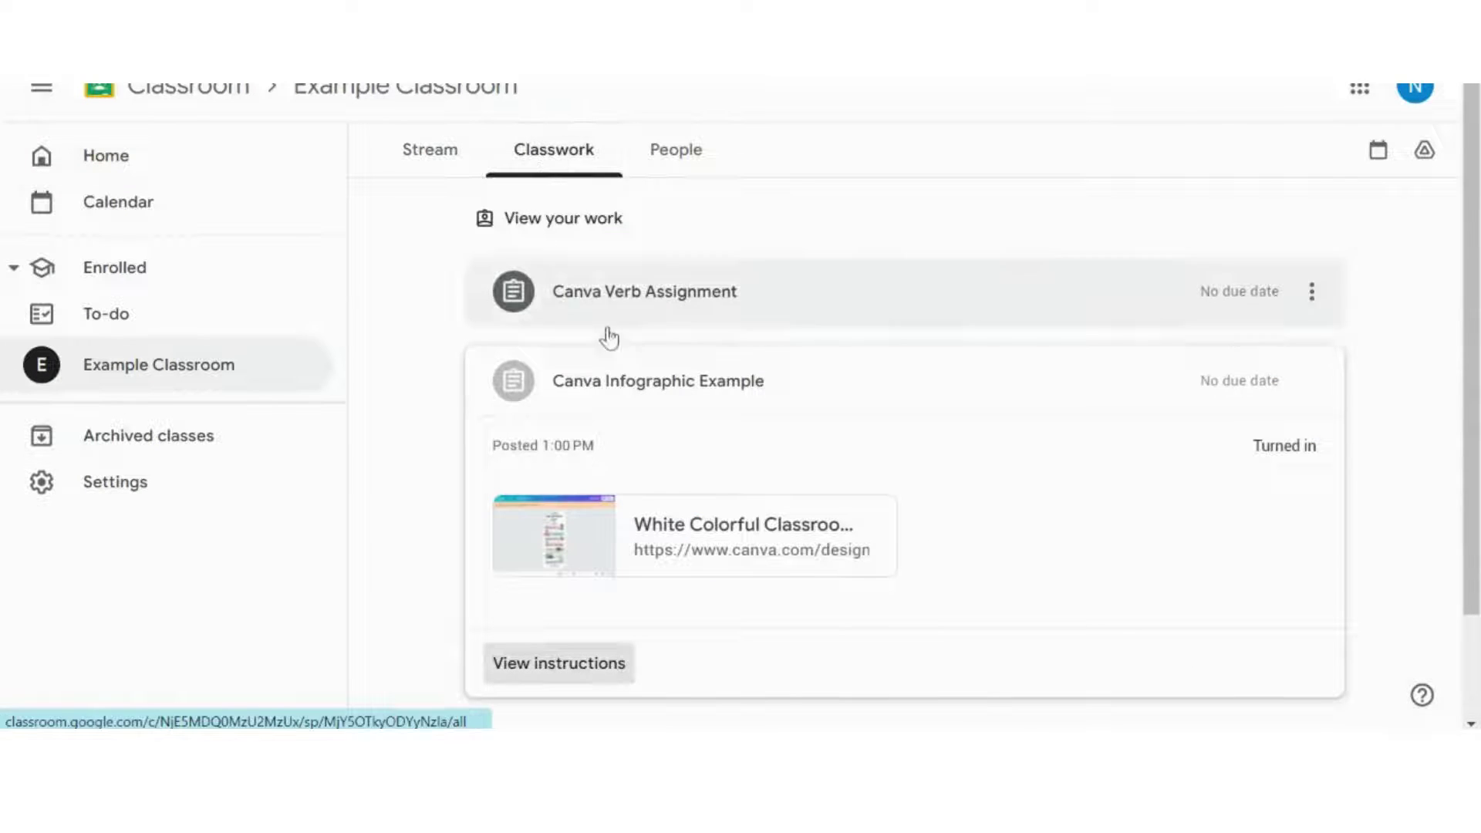
{"action": "left_click", "coordinate": [620, 380]}
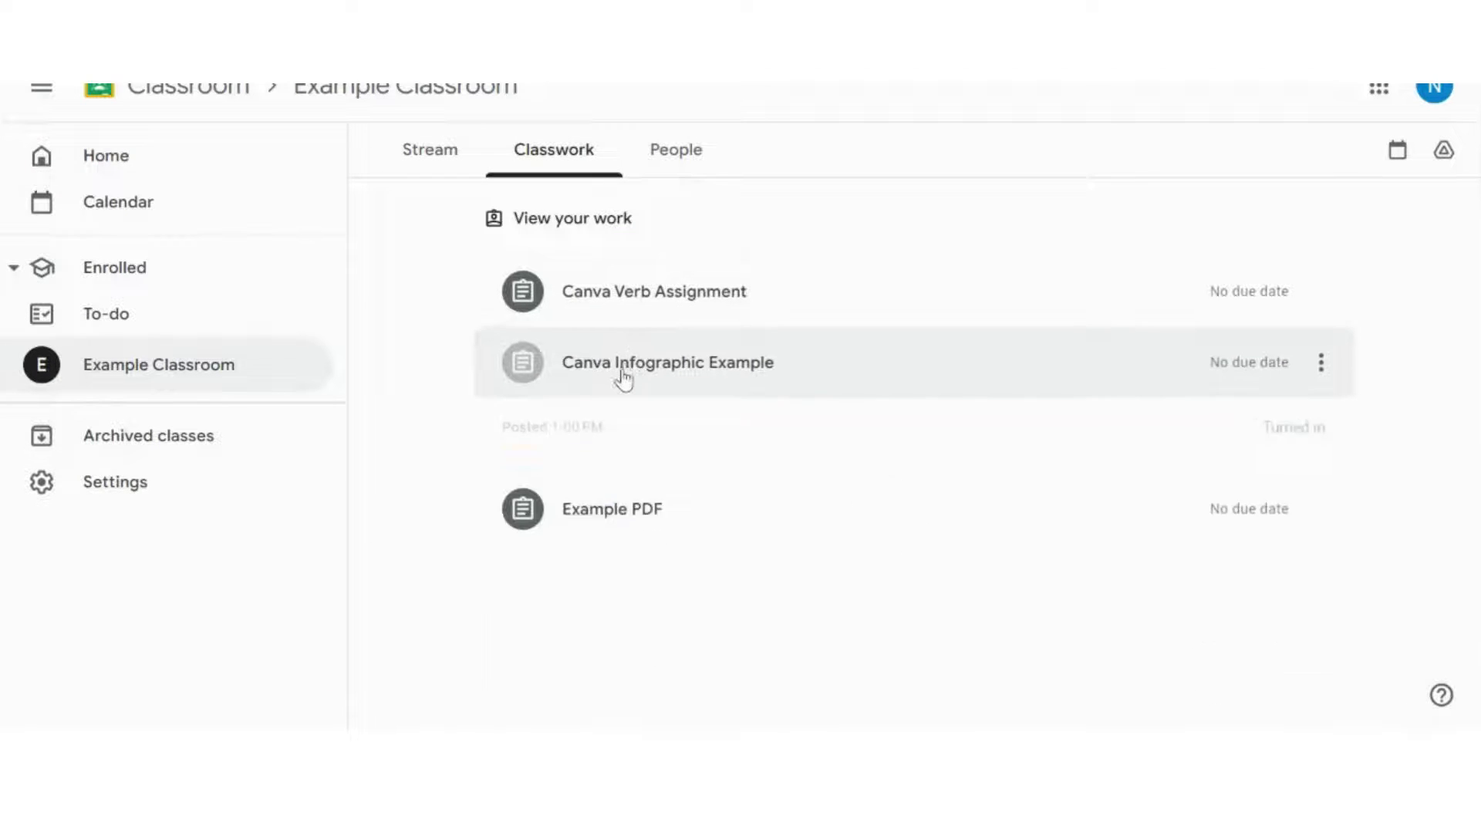
{"action": "left_click", "coordinate": [711, 308]}
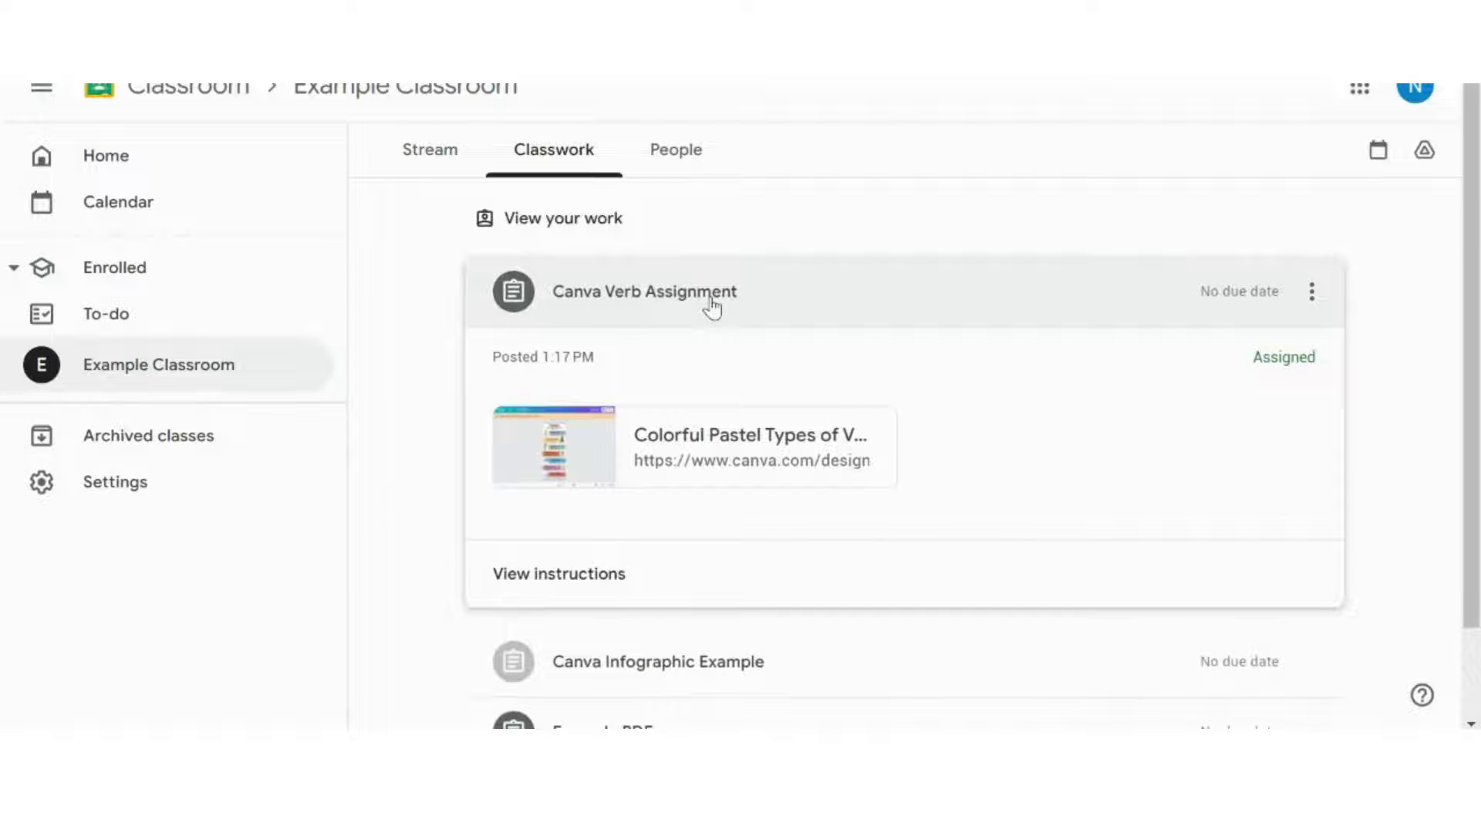
{"action": "left_click", "coordinate": [570, 581]}
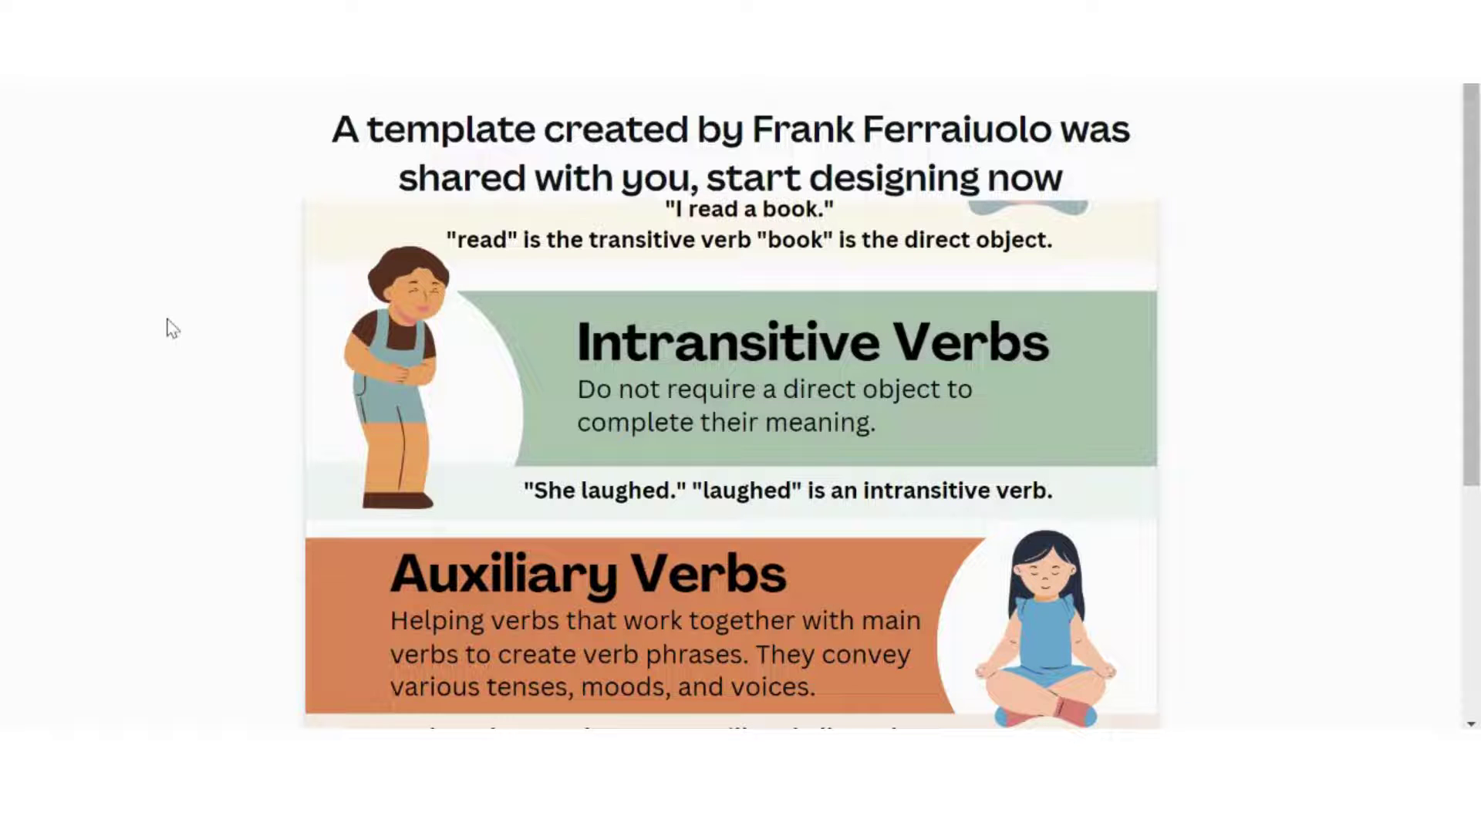
Dismiss the Design together tip and Share panel, then zoom the student's copy to 53%.
{"action": "scroll", "coordinate": [171, 328], "scroll_direction": "down", "scroll_amount": 5}
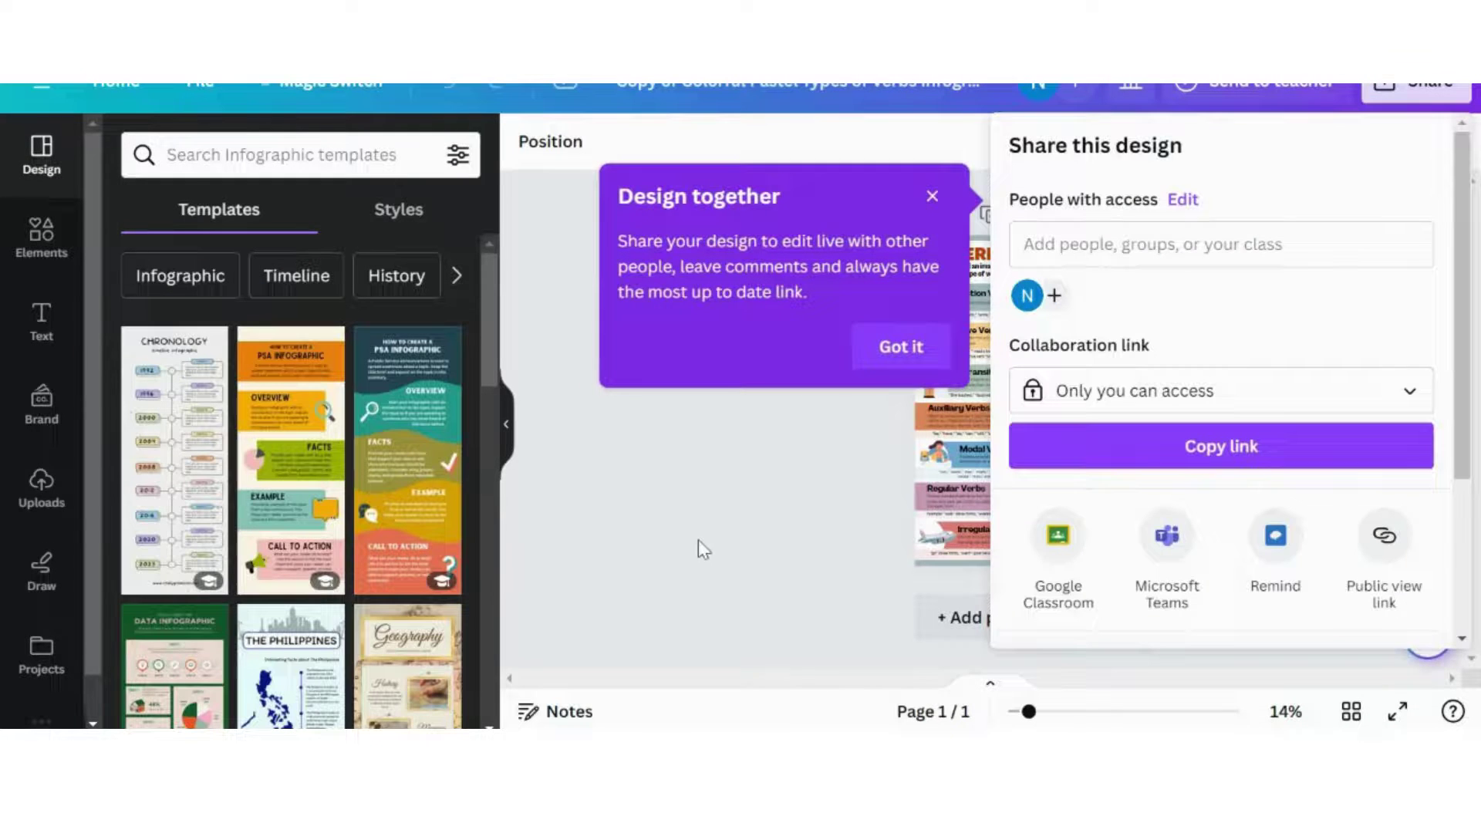
{"action": "left_click", "coordinate": [897, 352]}
{"action": "left_click", "coordinate": [721, 417]}
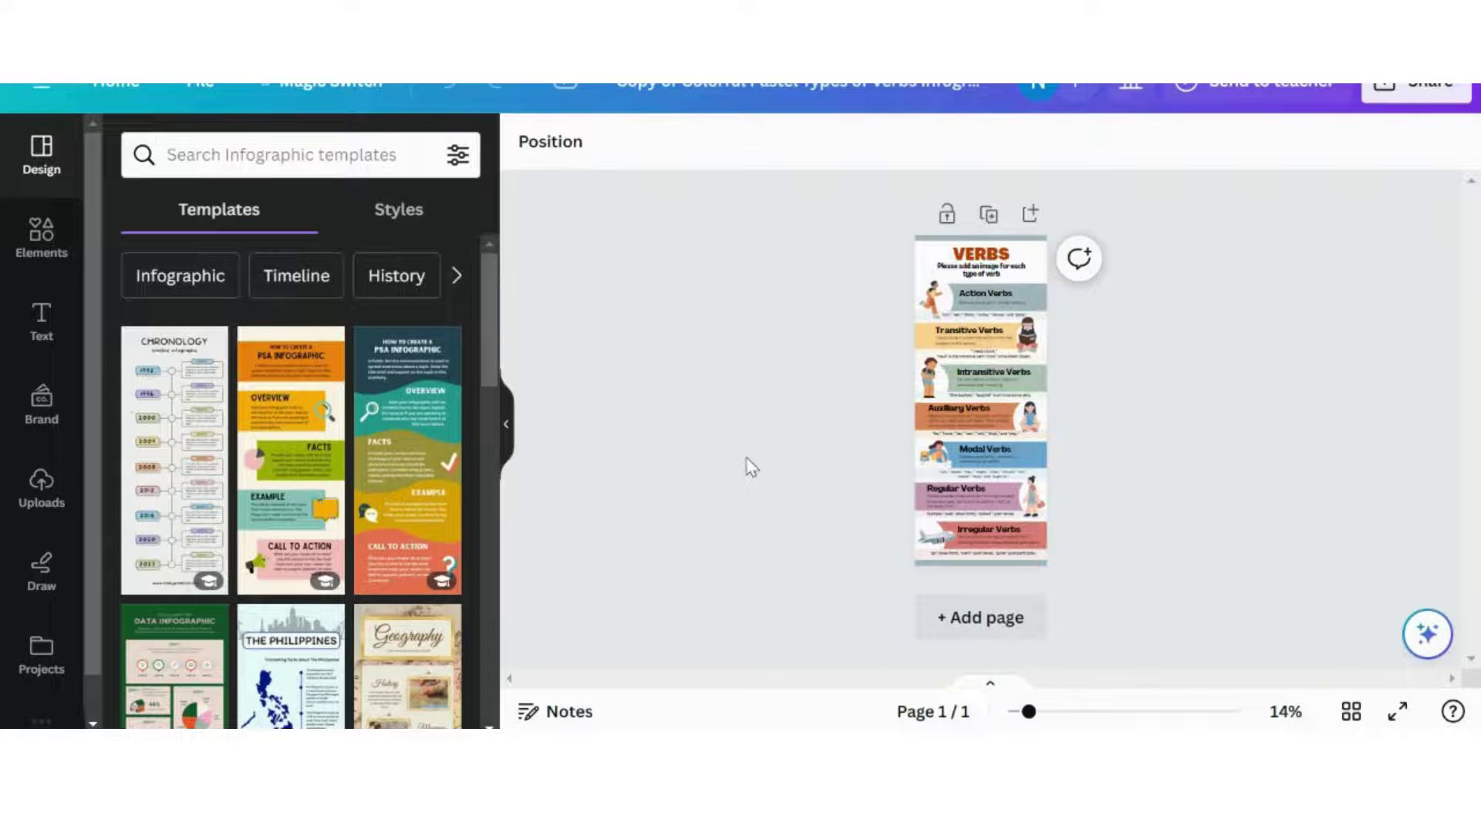
{"action": "left_click_drag", "start_coordinate": [1023, 714], "coordinate": [1106, 711]}
{"action": "scroll", "coordinate": [1028, 483], "scroll_direction": "up", "scroll_amount": 5}
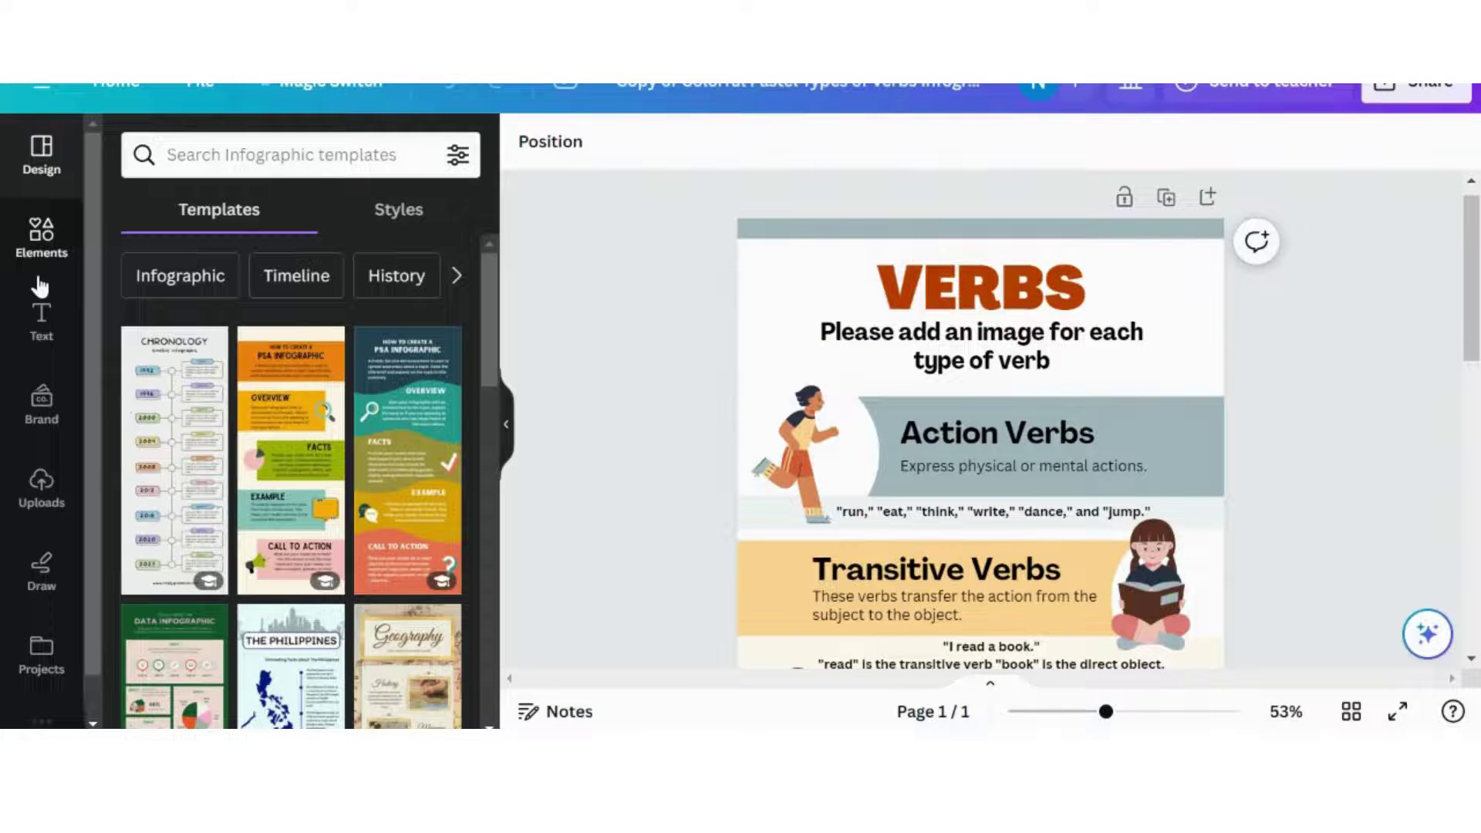
Add the running-figure graphic from Elements, shrink it, and place it beside the Action Verbs heading.
{"action": "left_click", "coordinate": [42, 245]}
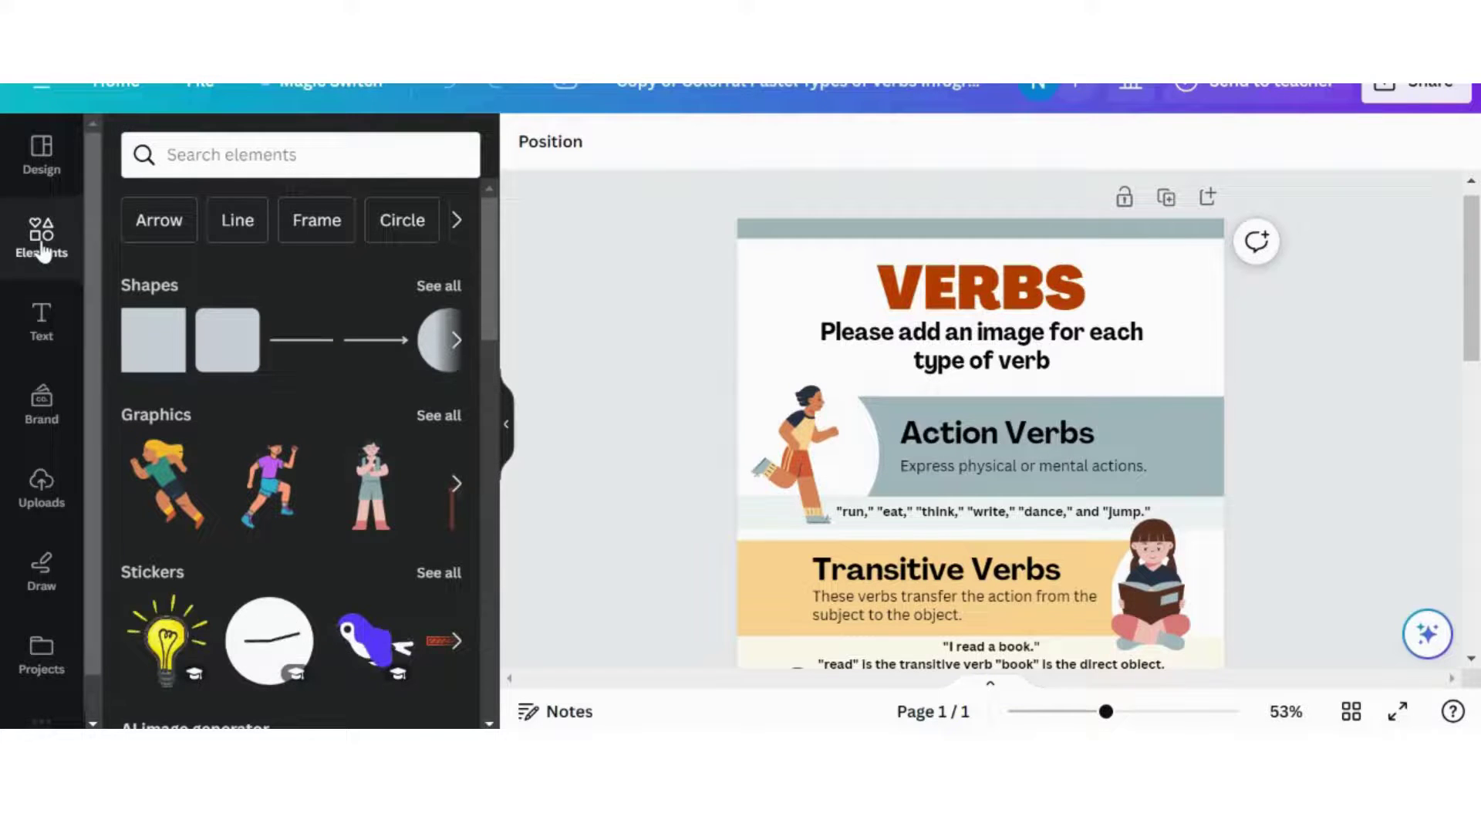
{"action": "left_click", "coordinate": [174, 490]}
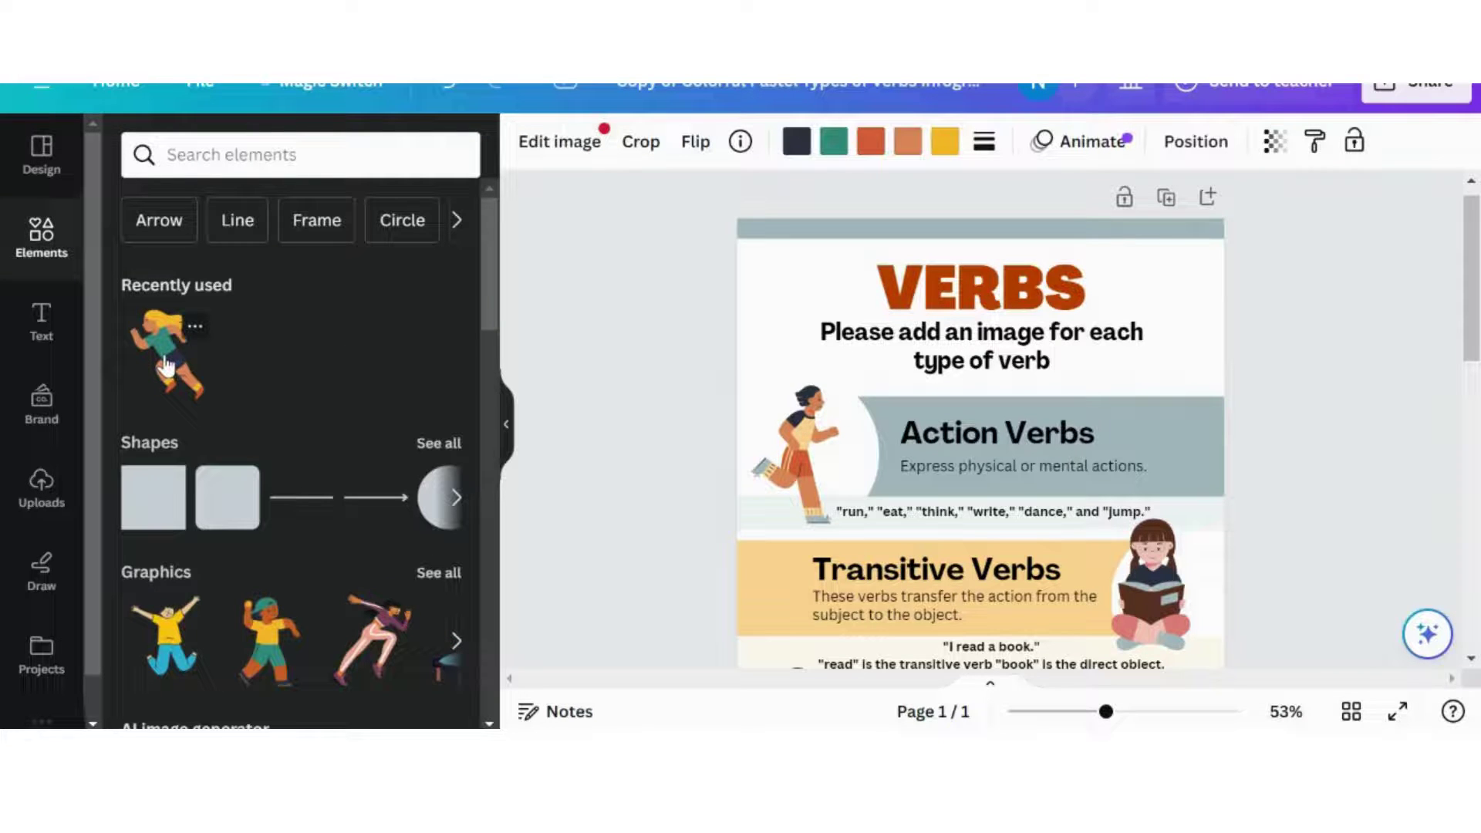
{"action": "left_click_drag", "start_coordinate": [165, 365], "coordinate": [1125, 403]}
{"action": "left_click_drag", "start_coordinate": [1269, 336], "coordinate": [1197, 424]}
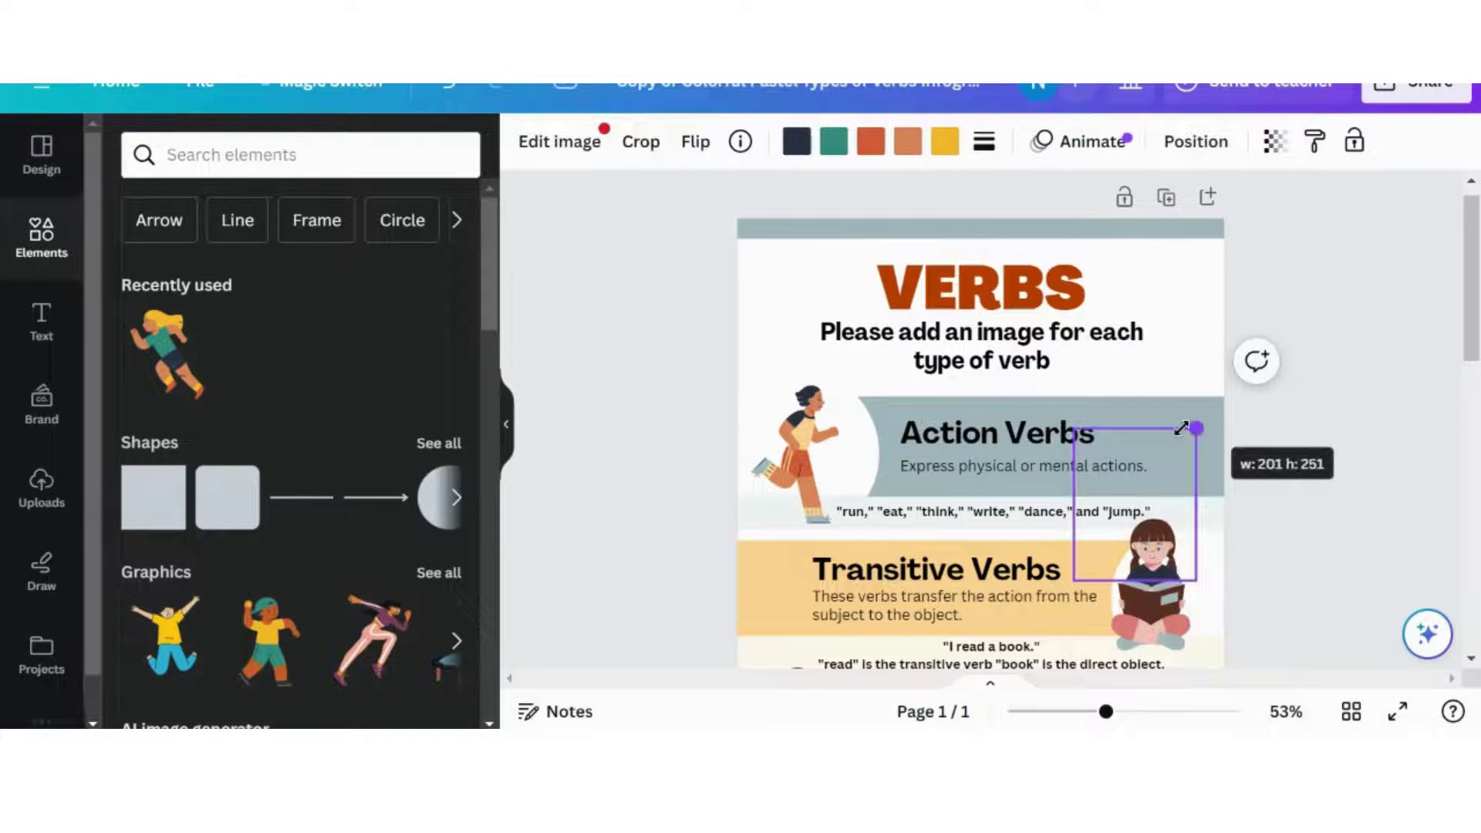
{"action": "left_click_drag", "start_coordinate": [1131, 489], "coordinate": [1156, 411]}
{"action": "left_click", "coordinate": [627, 401]}
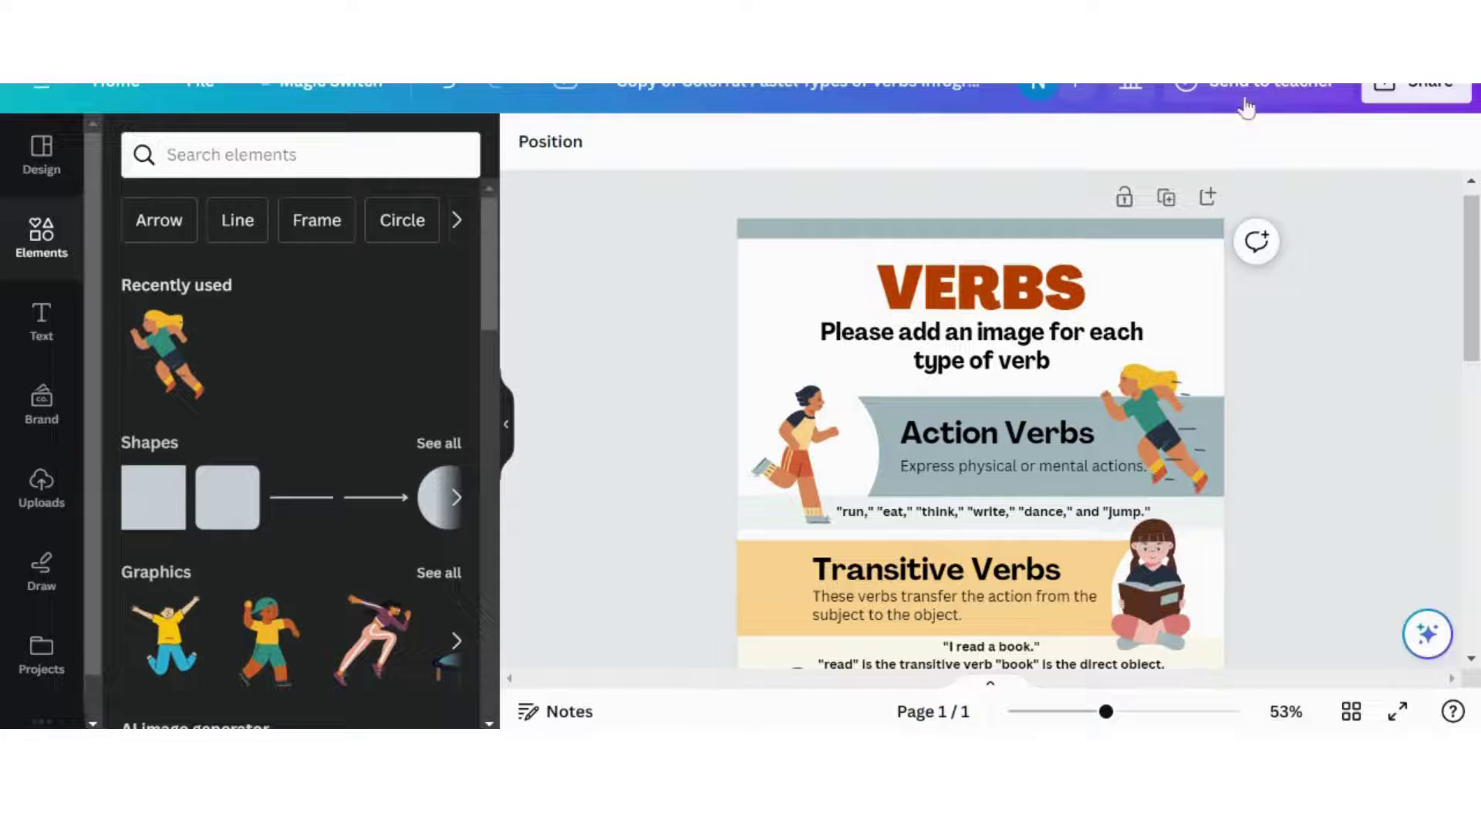
Send the design to the class teacher with the message 'Here is my assignment on verbs'.
{"action": "left_click", "coordinate": [1251, 91]}
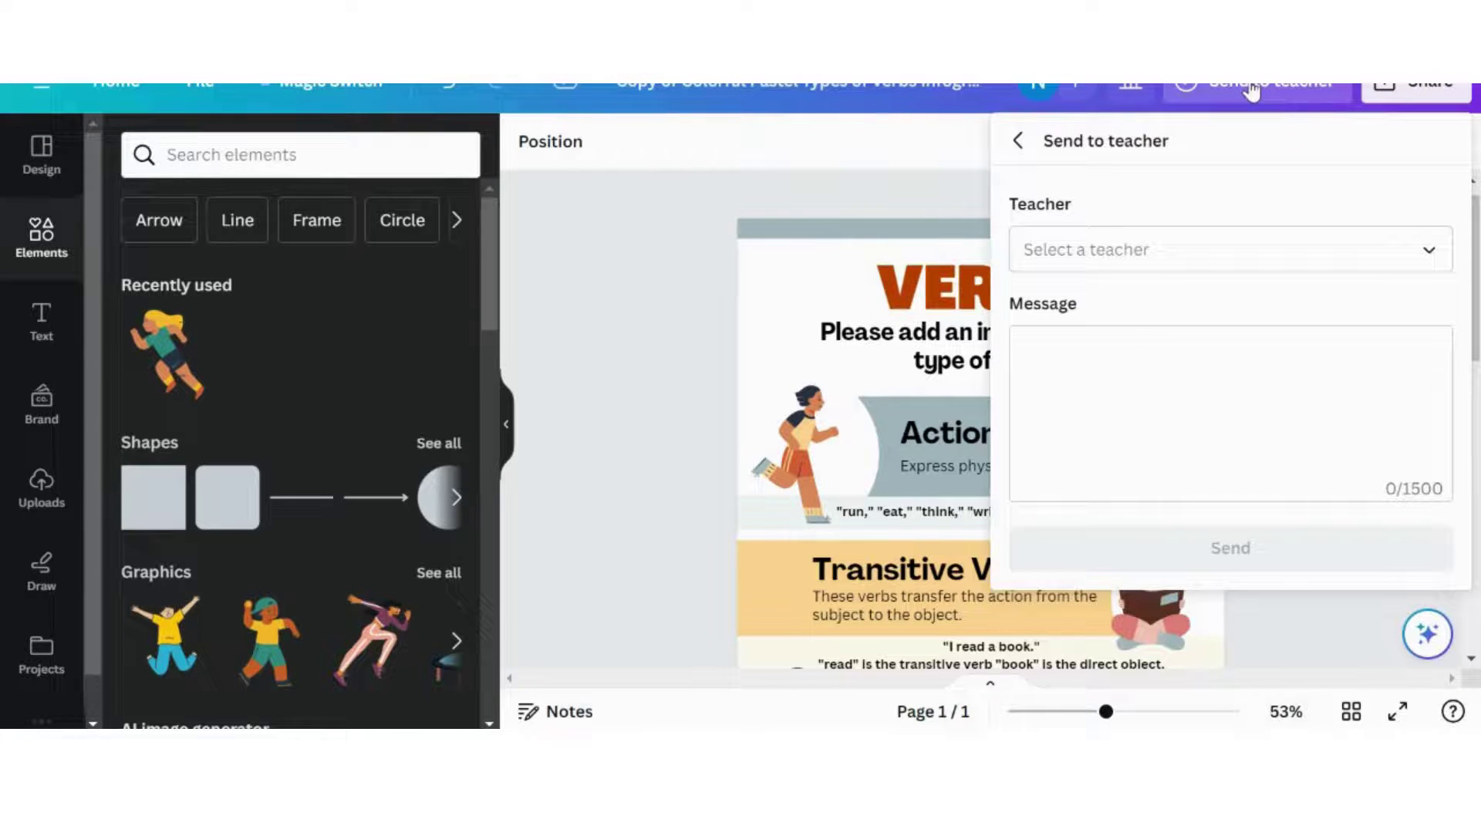
{"action": "left_click", "coordinate": [1171, 248]}
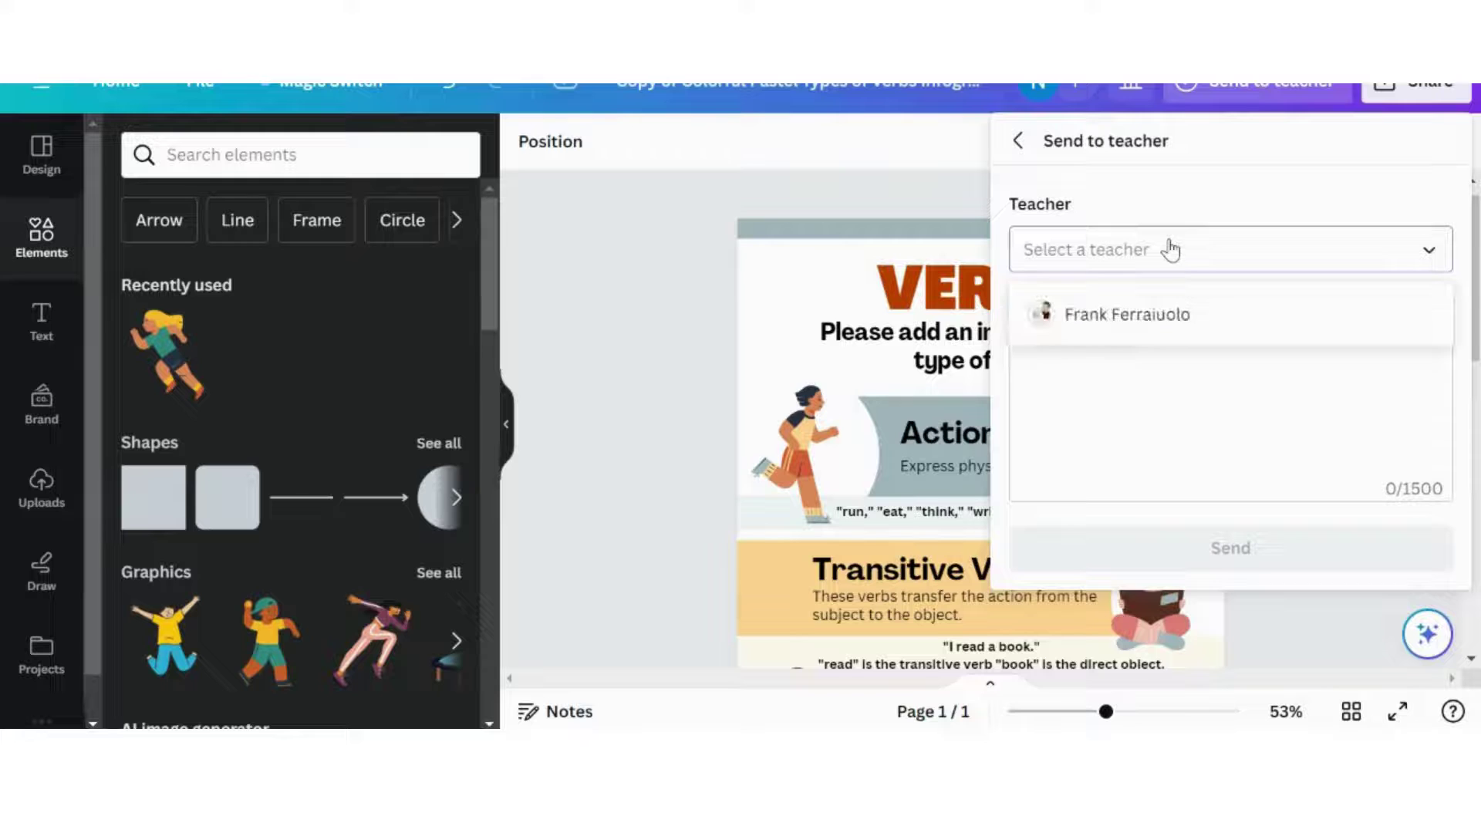
{"action": "left_click", "coordinate": [1116, 317]}
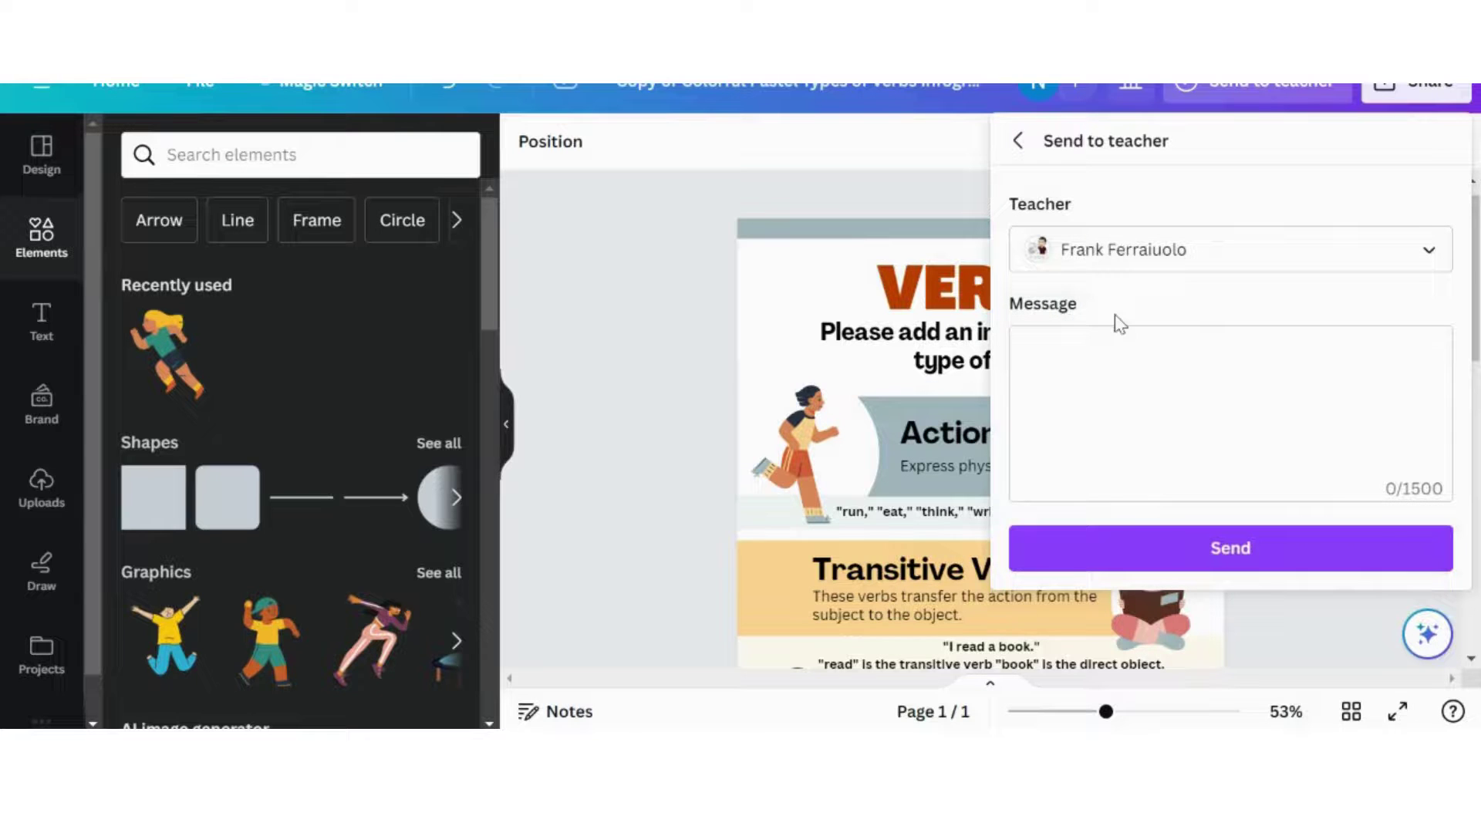
{"action": "left_click", "coordinate": [1087, 378]}
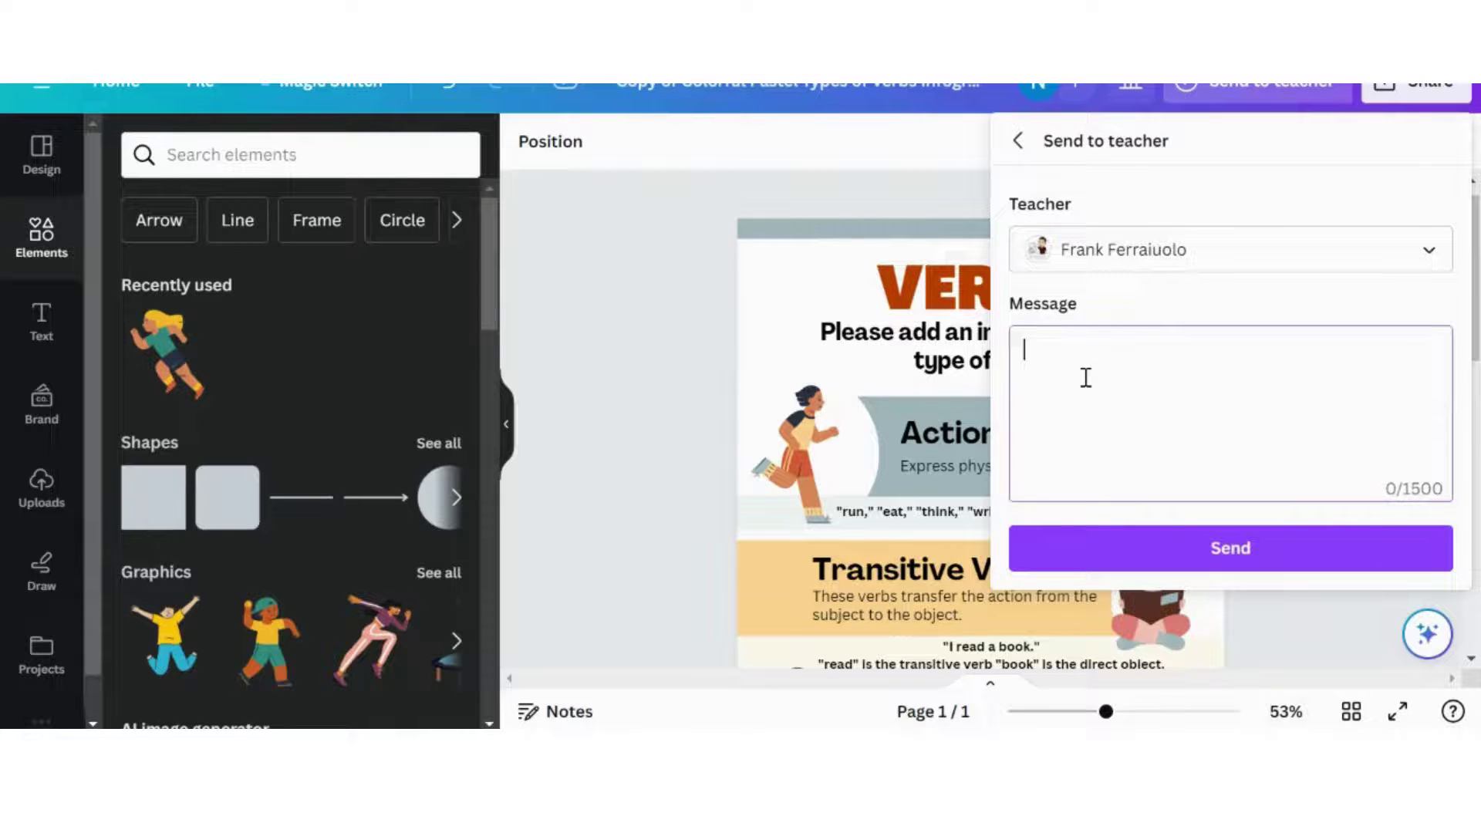
{"action": "type", "text": "Here is my assignment "}
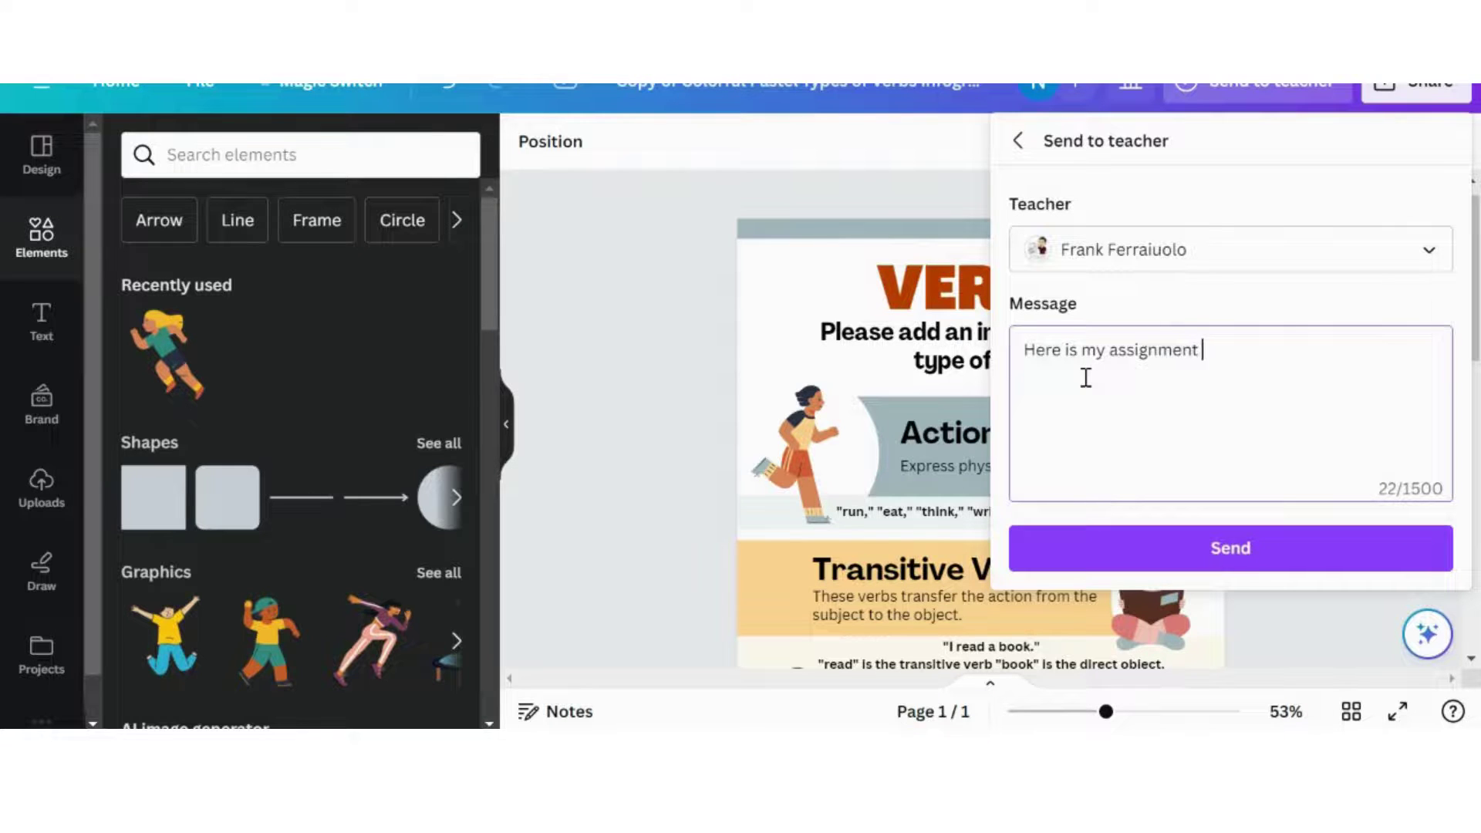
{"action": "type", "text": "on verbs"}
{"action": "left_click", "coordinate": [1196, 539]}
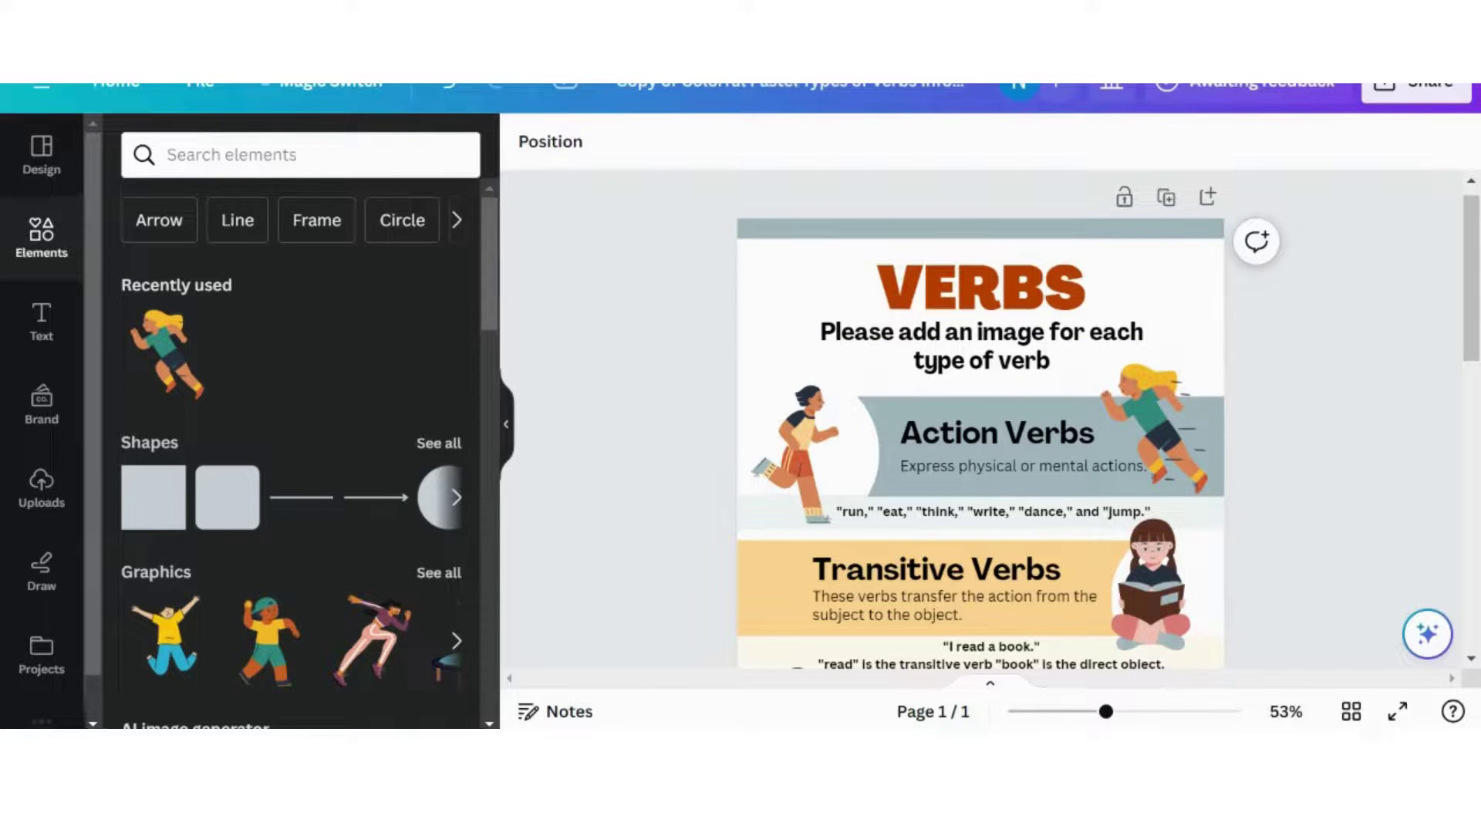
Mark the Canva Verb Assignment as done in Classroom, then bring up the teacher's Classwork list.
{"action": "key", "text": "ctrl+w"}
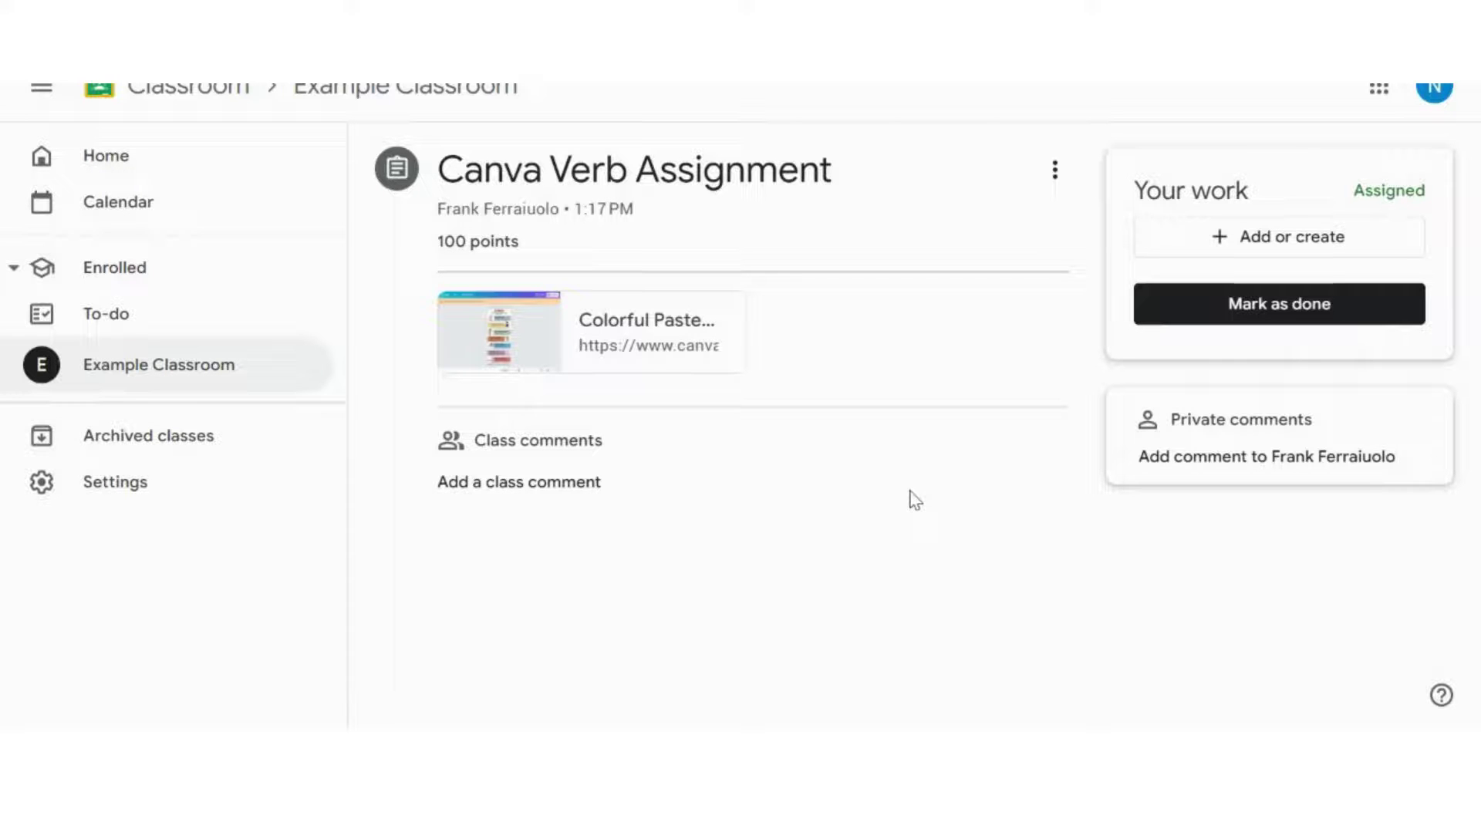
{"action": "left_click", "coordinate": [1240, 308]}
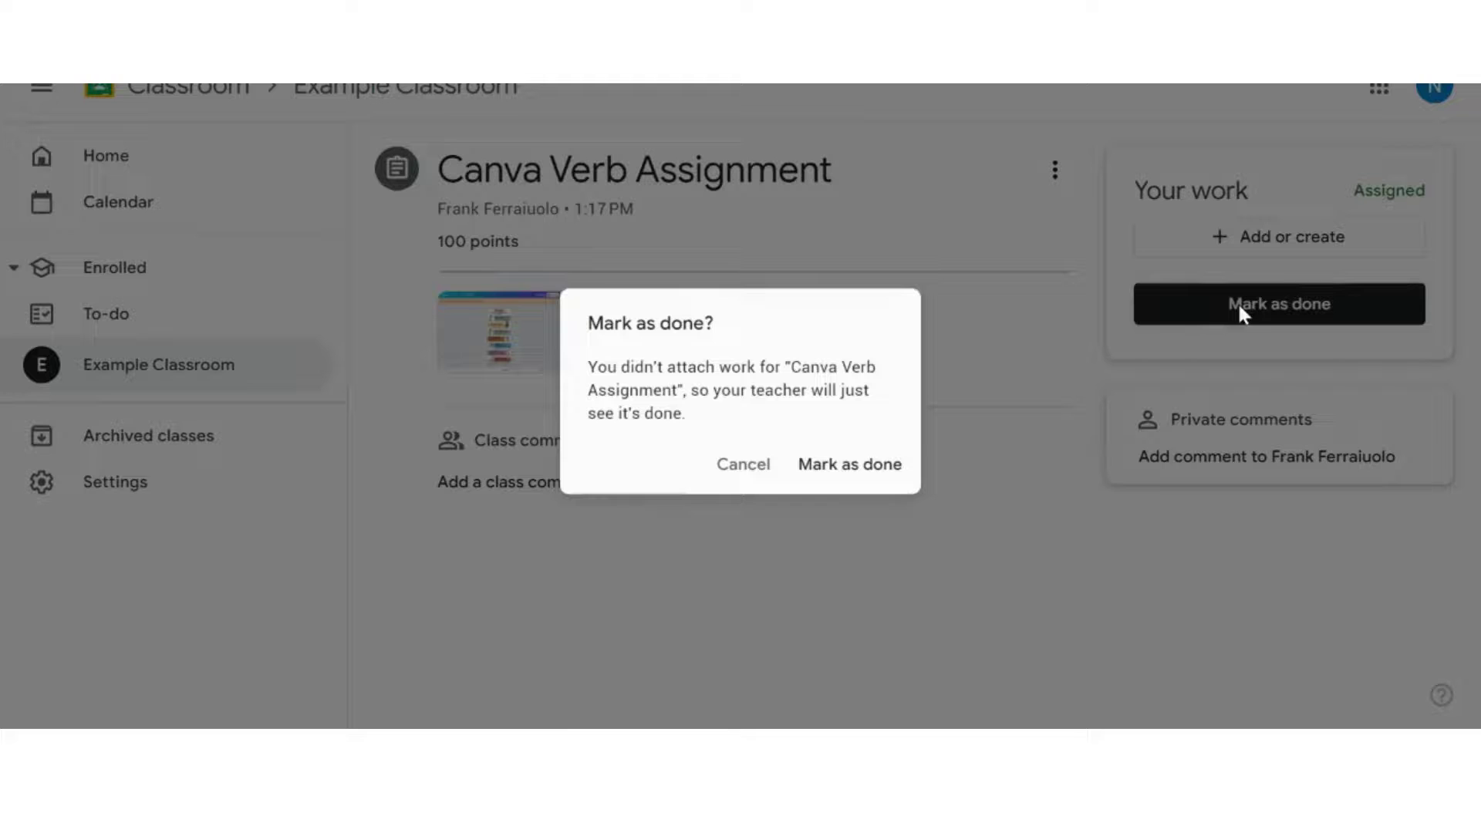
{"action": "left_click", "coordinate": [838, 472]}
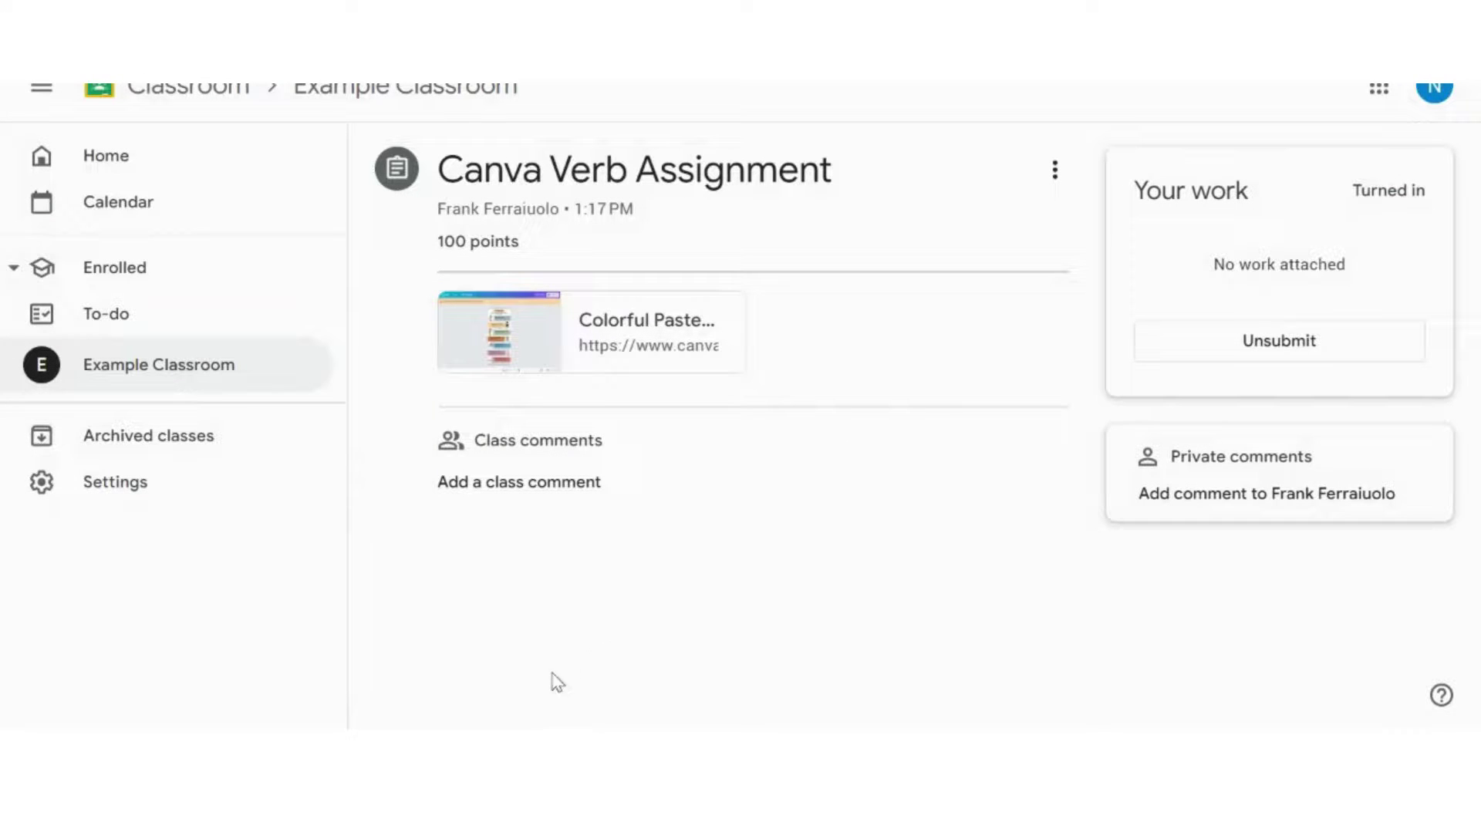
{"action": "key", "text": "alt+Tab"}
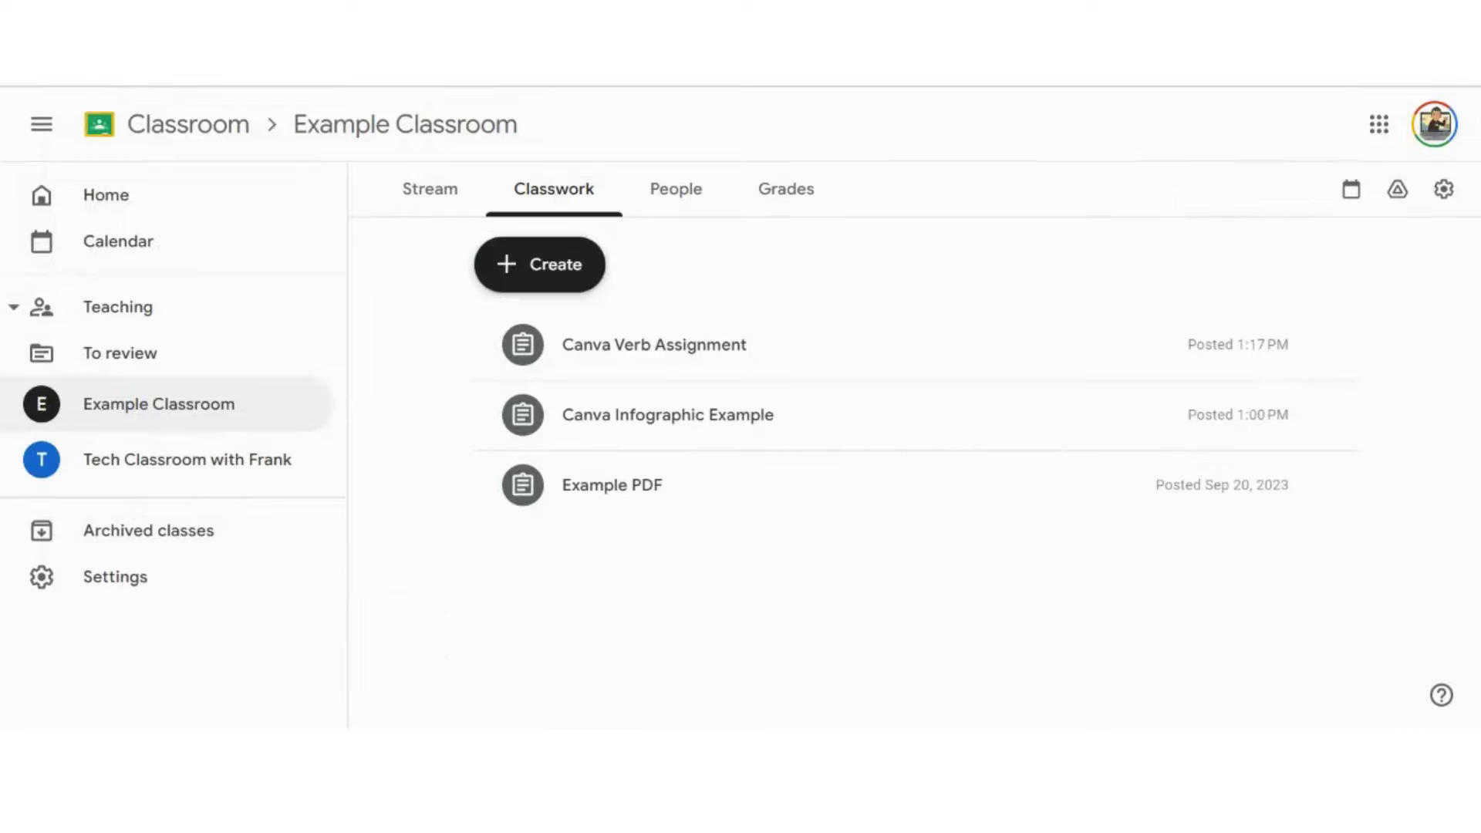
{"action": "left_click", "coordinate": [654, 612]}
Leave the template preview and open the Colorful Pastel Types of Verbs Infographic assignment from Classwork.
{"action": "left_click", "coordinate": [810, 73]}
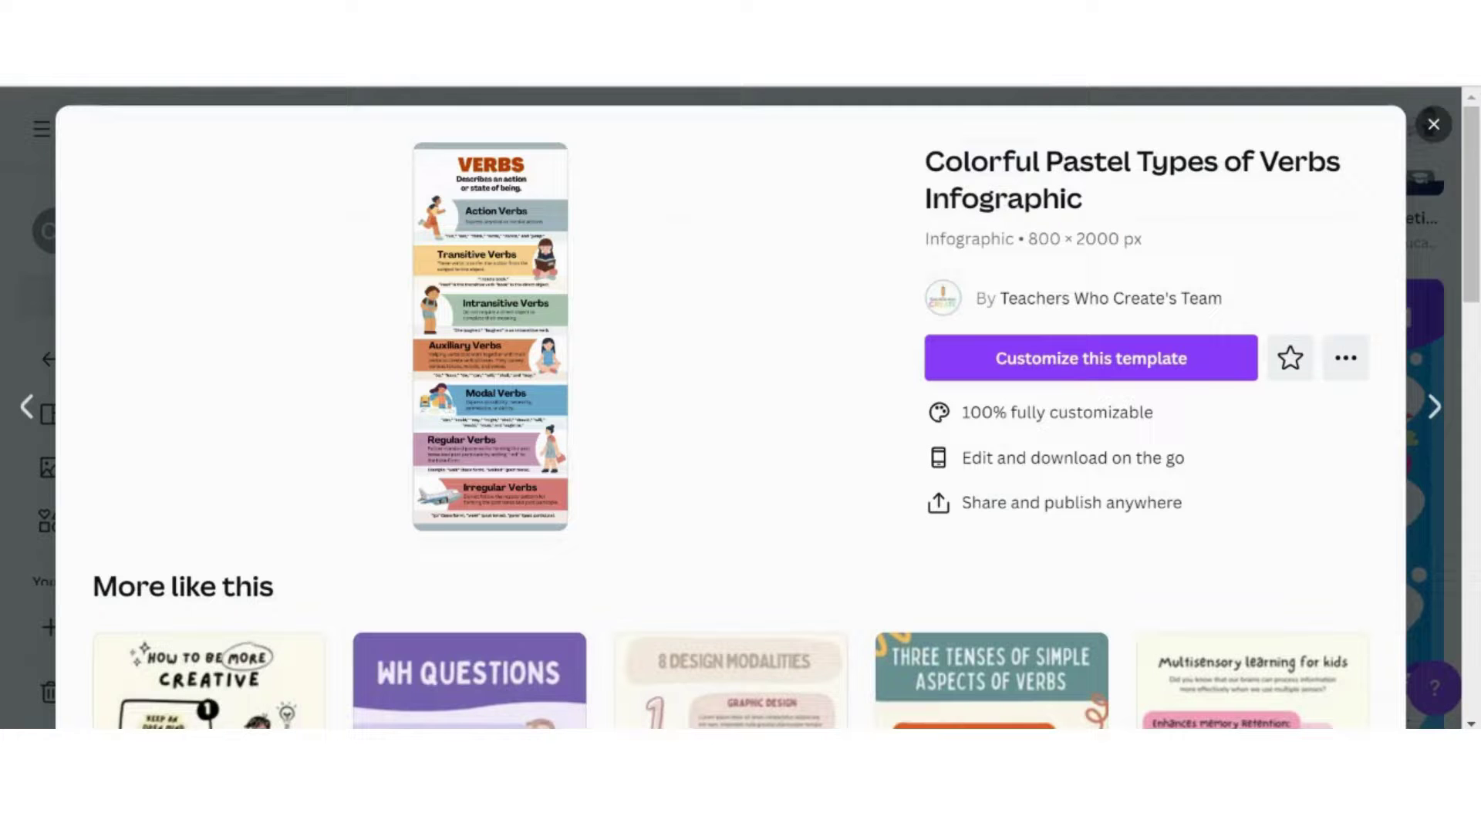
{"action": "left_click", "coordinate": [1433, 124]}
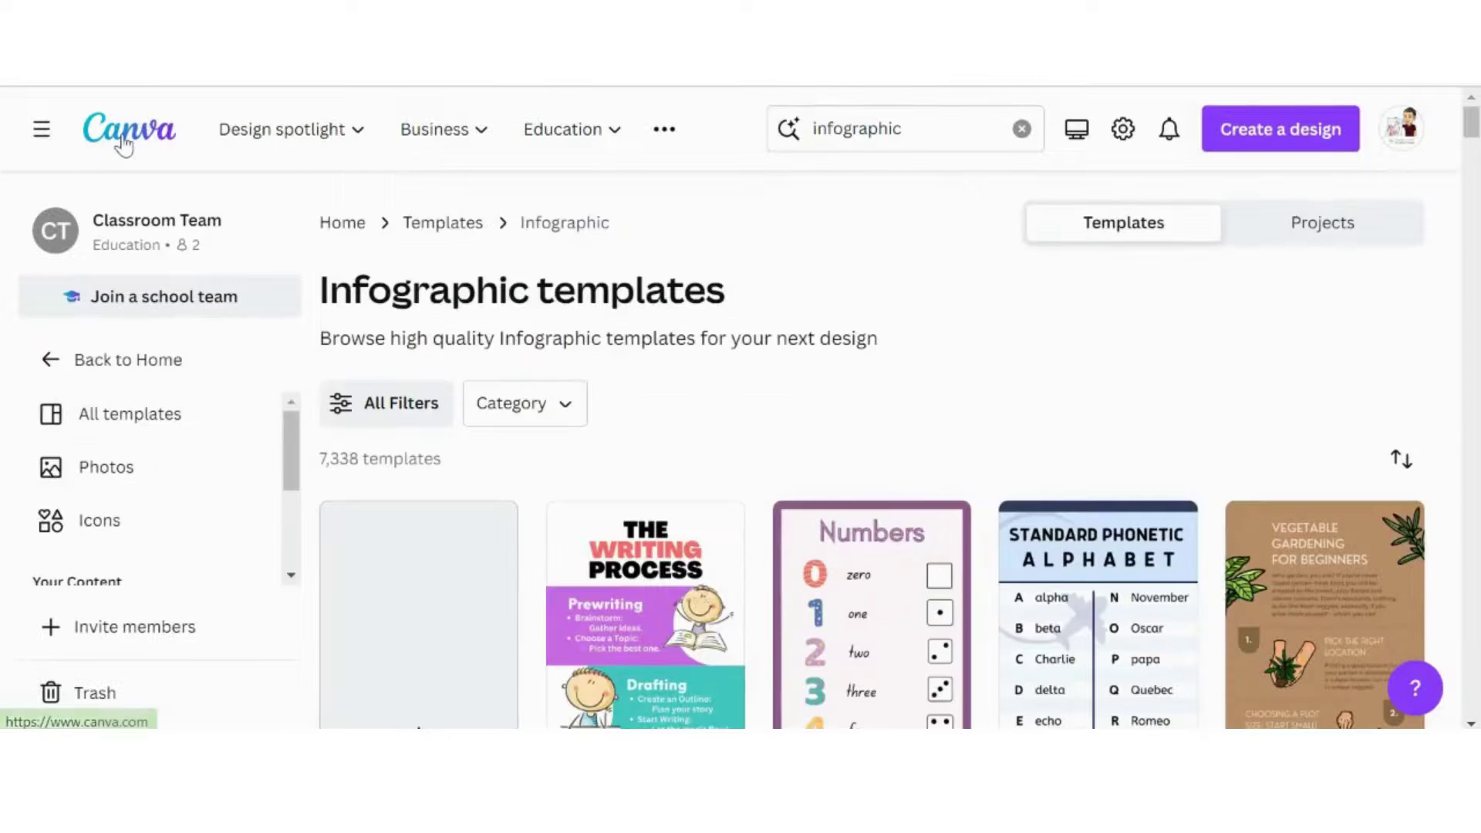
{"action": "left_click", "coordinate": [125, 142]}
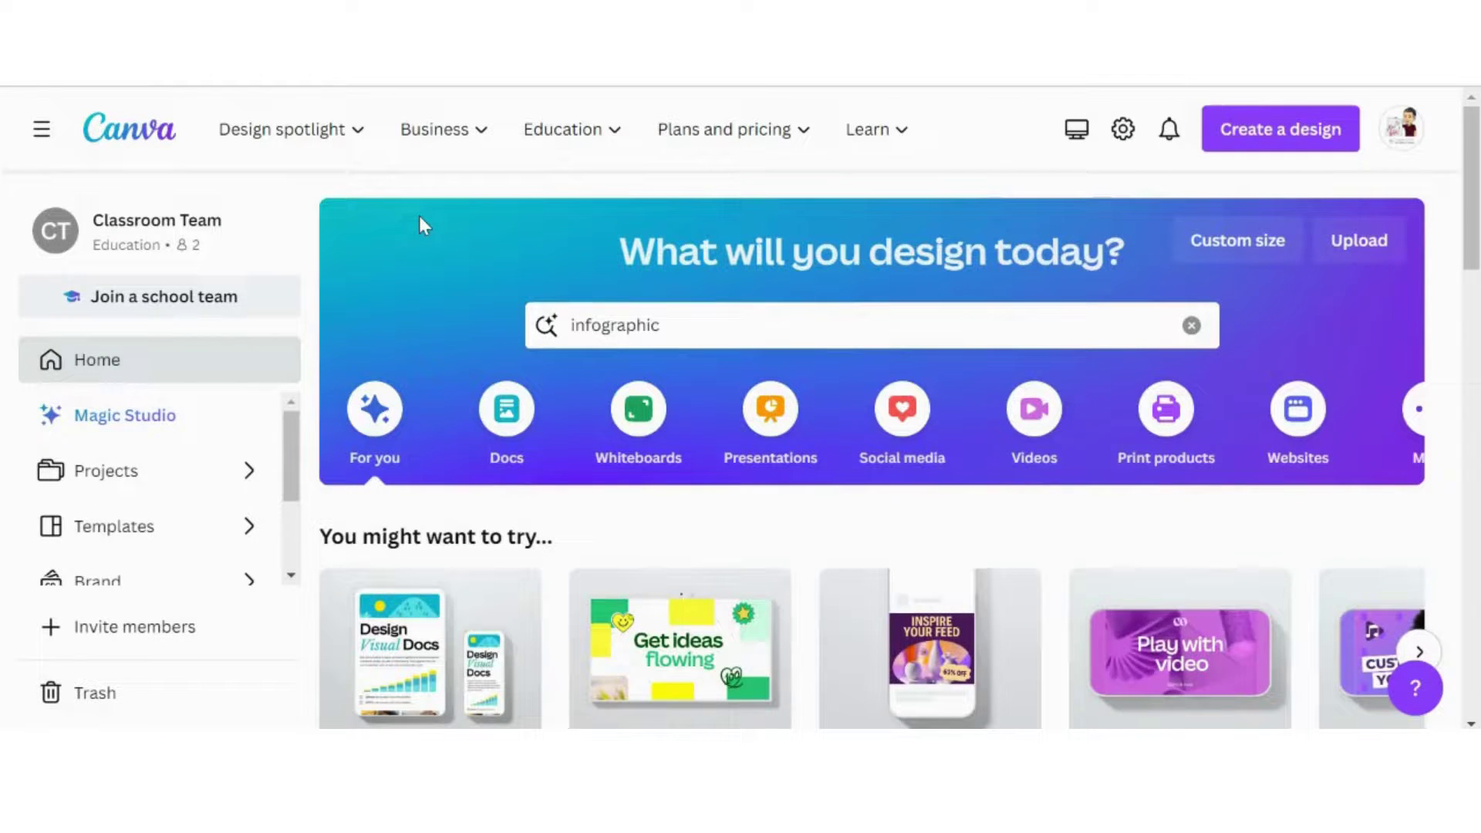
{"action": "scroll", "coordinate": [174, 480], "scroll_direction": "down", "scroll_amount": 3}
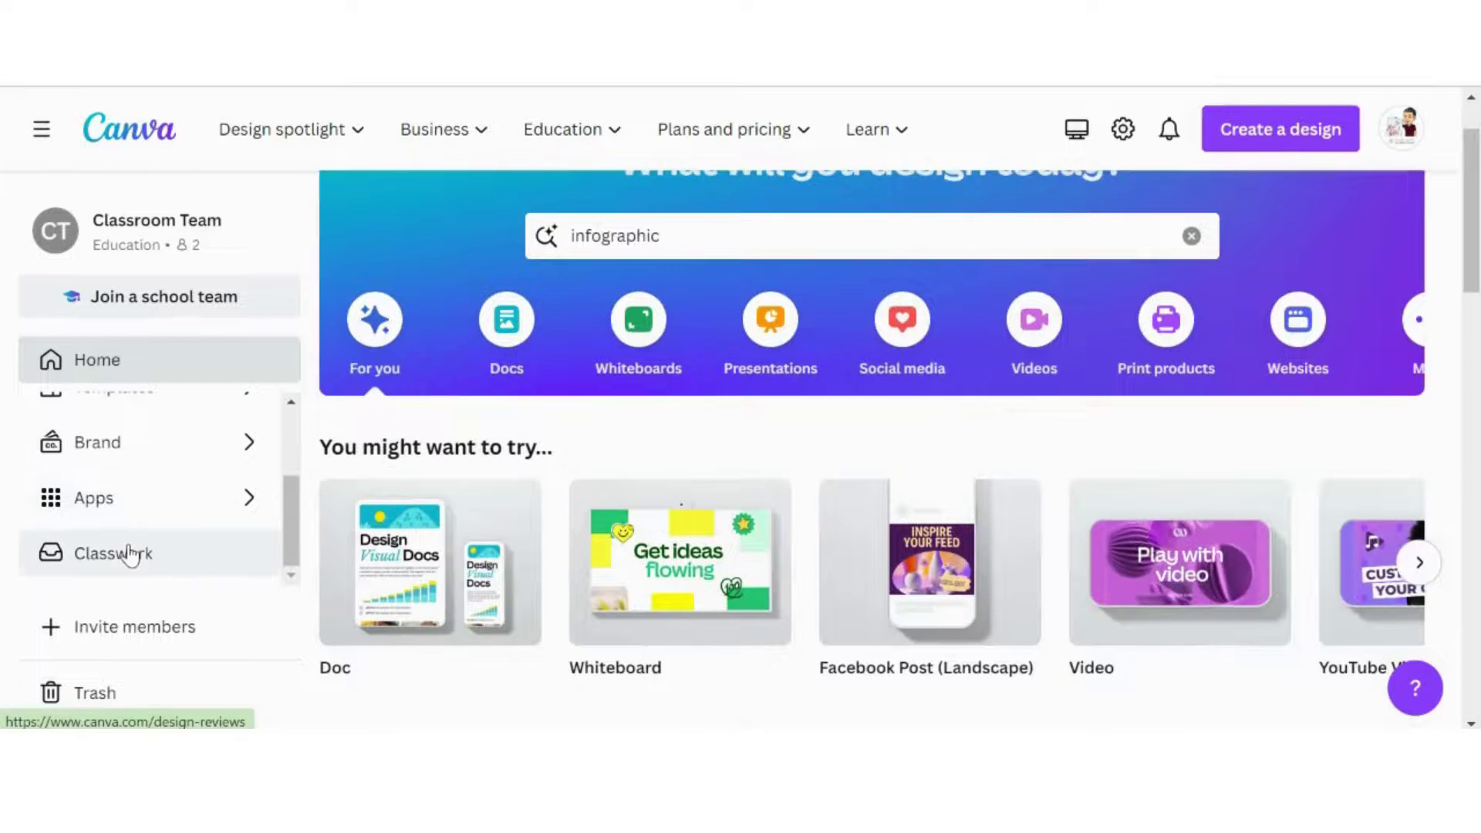
{"action": "left_click", "coordinate": [133, 551]}
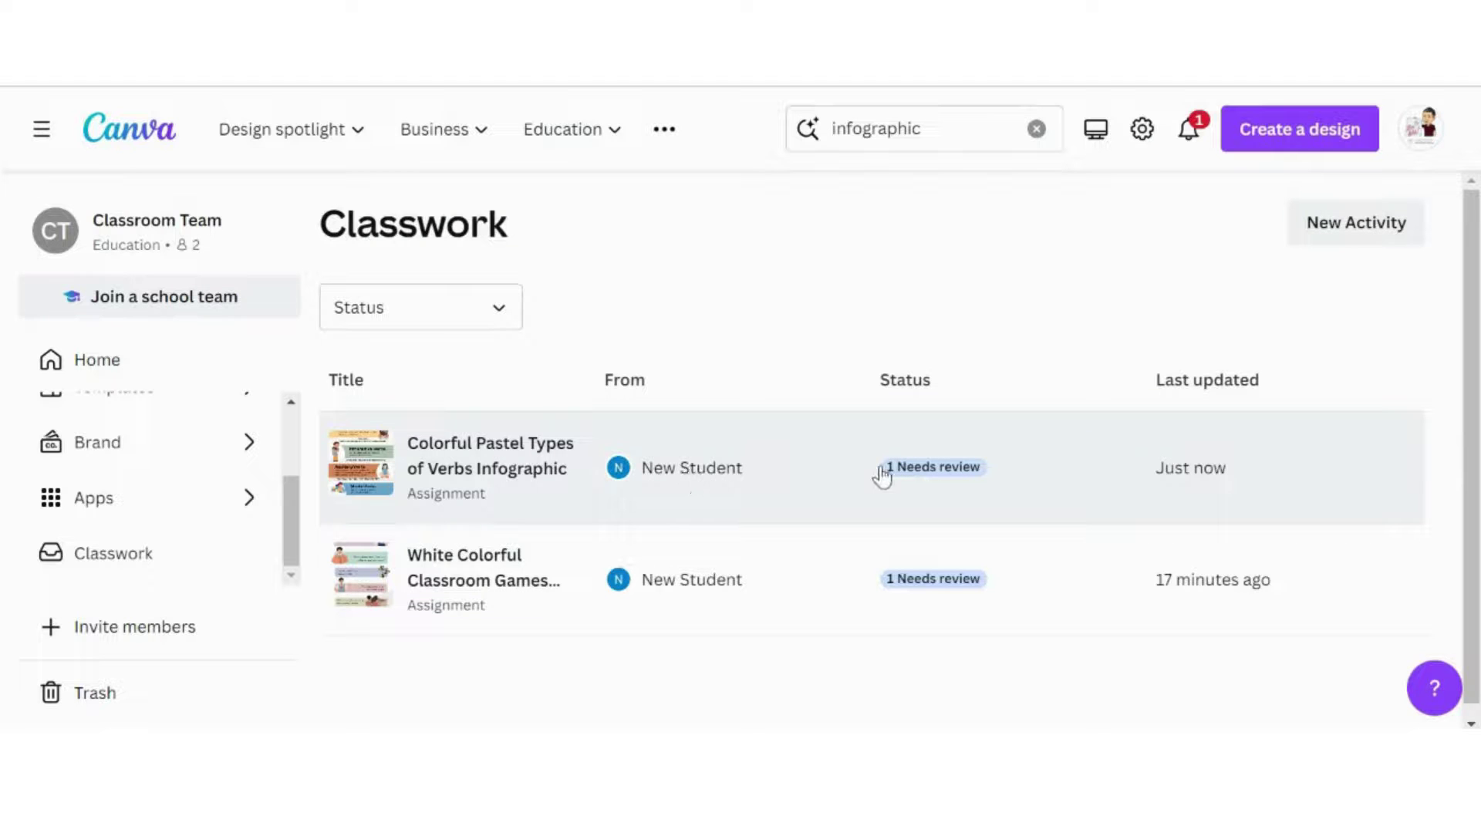
{"action": "left_click", "coordinate": [453, 463]}
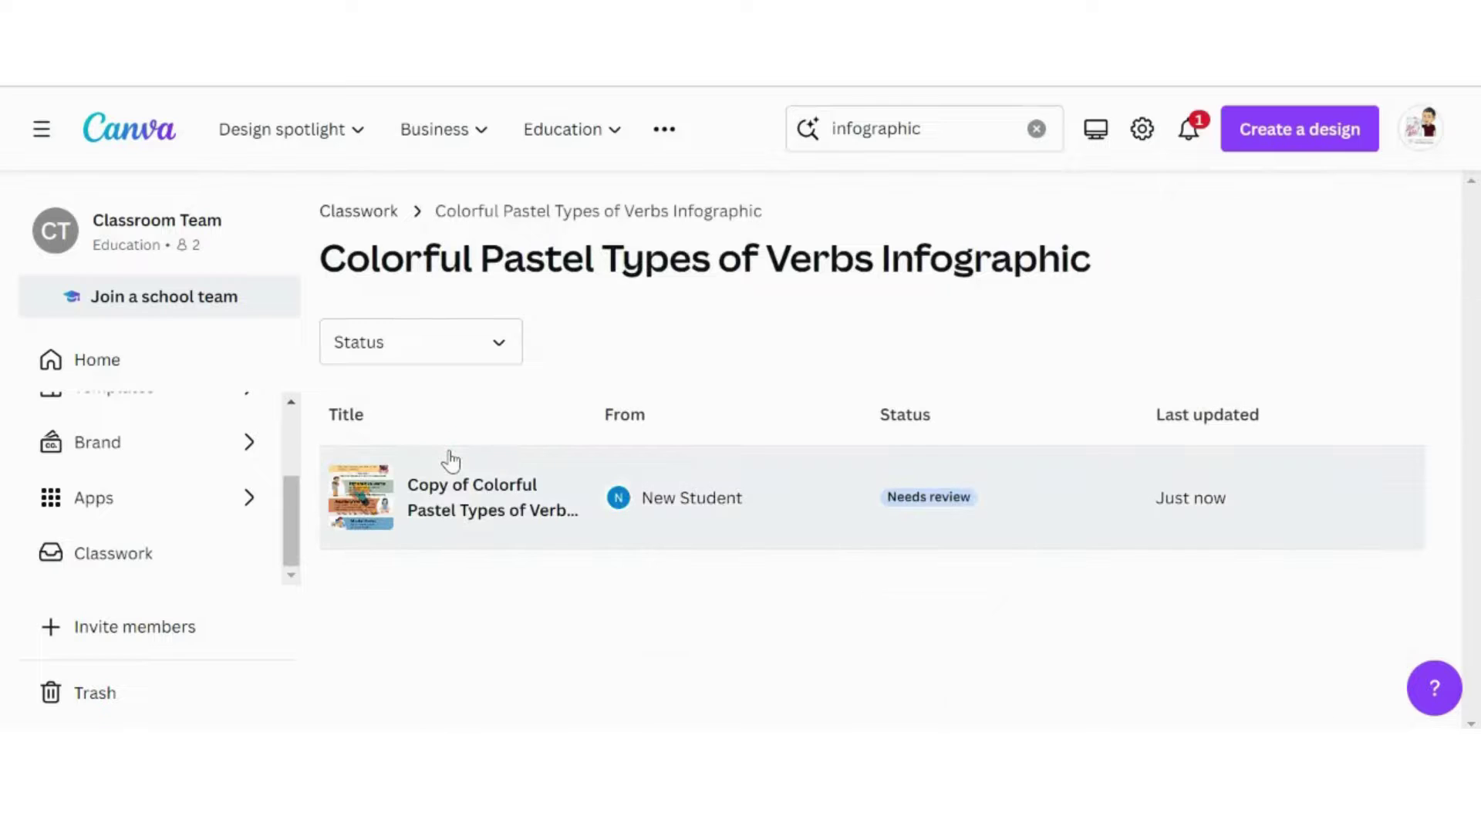
Open the student's submitted infographic and zoom it to 21%.
{"action": "left_click", "coordinate": [472, 517]}
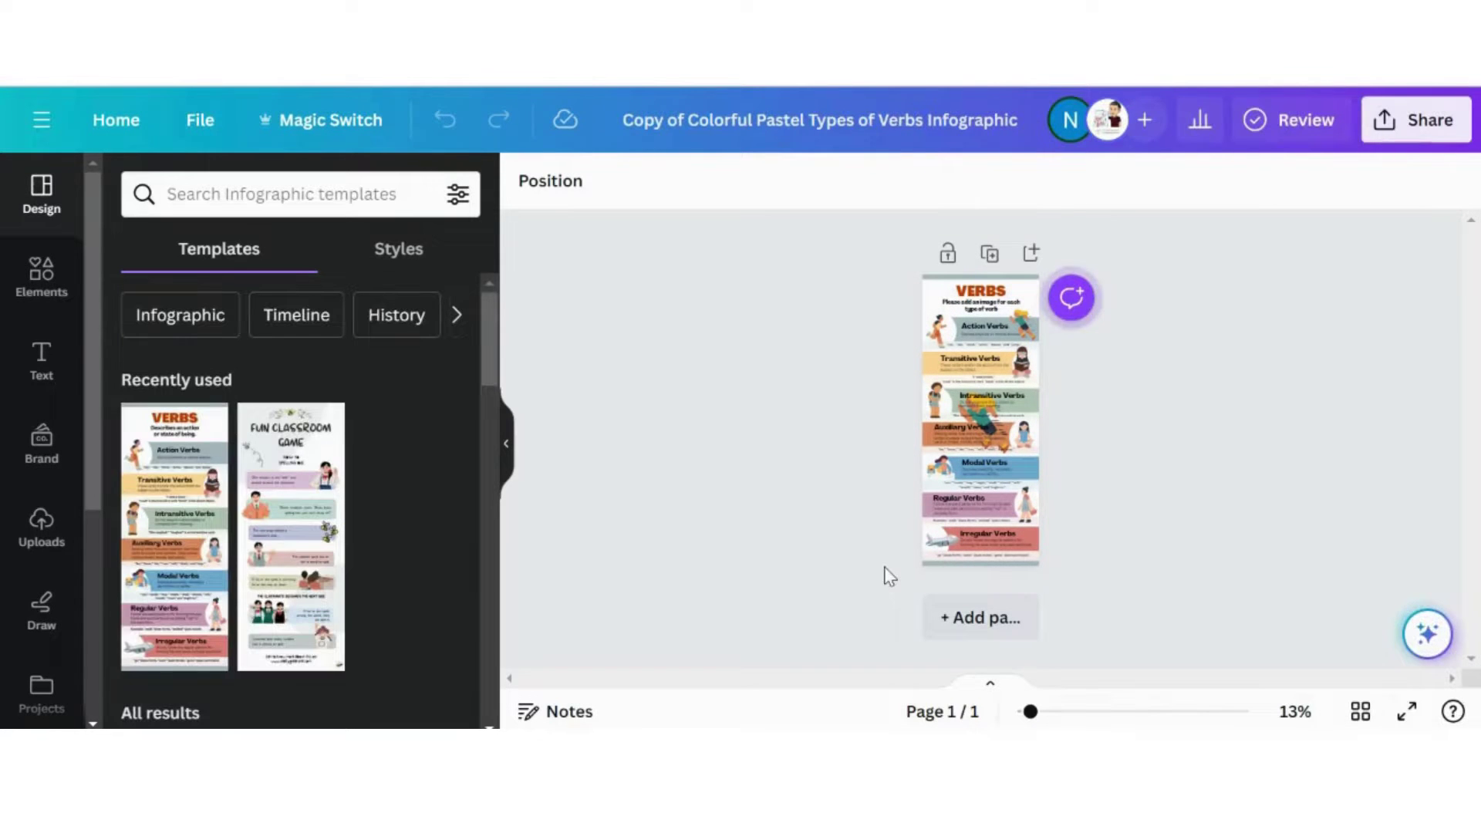
{"action": "left_click_drag", "start_coordinate": [1031, 711], "coordinate": [1060, 711]}
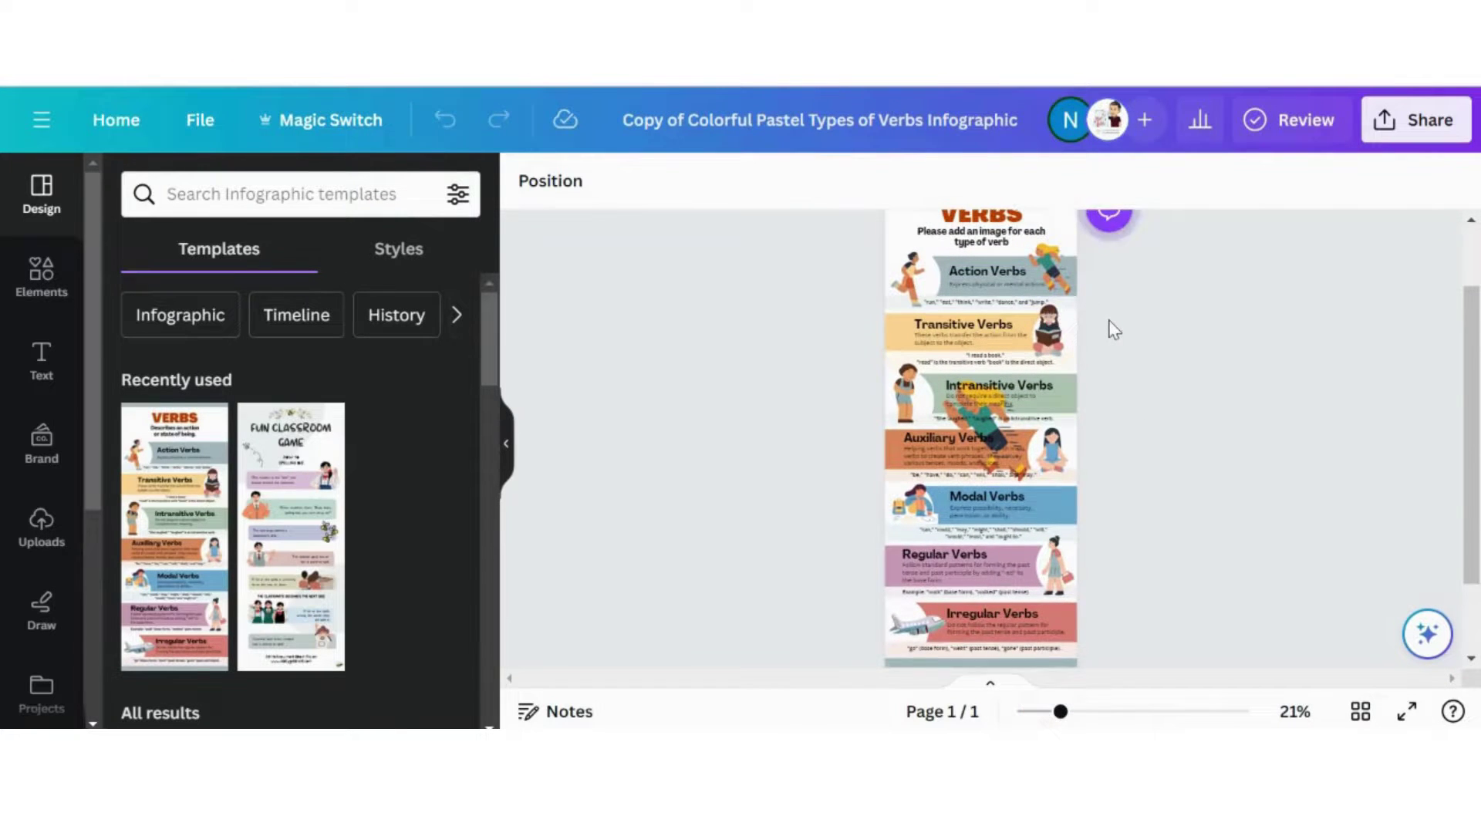
{"action": "scroll", "coordinate": [1111, 328], "scroll_direction": "up", "scroll_amount": 2}
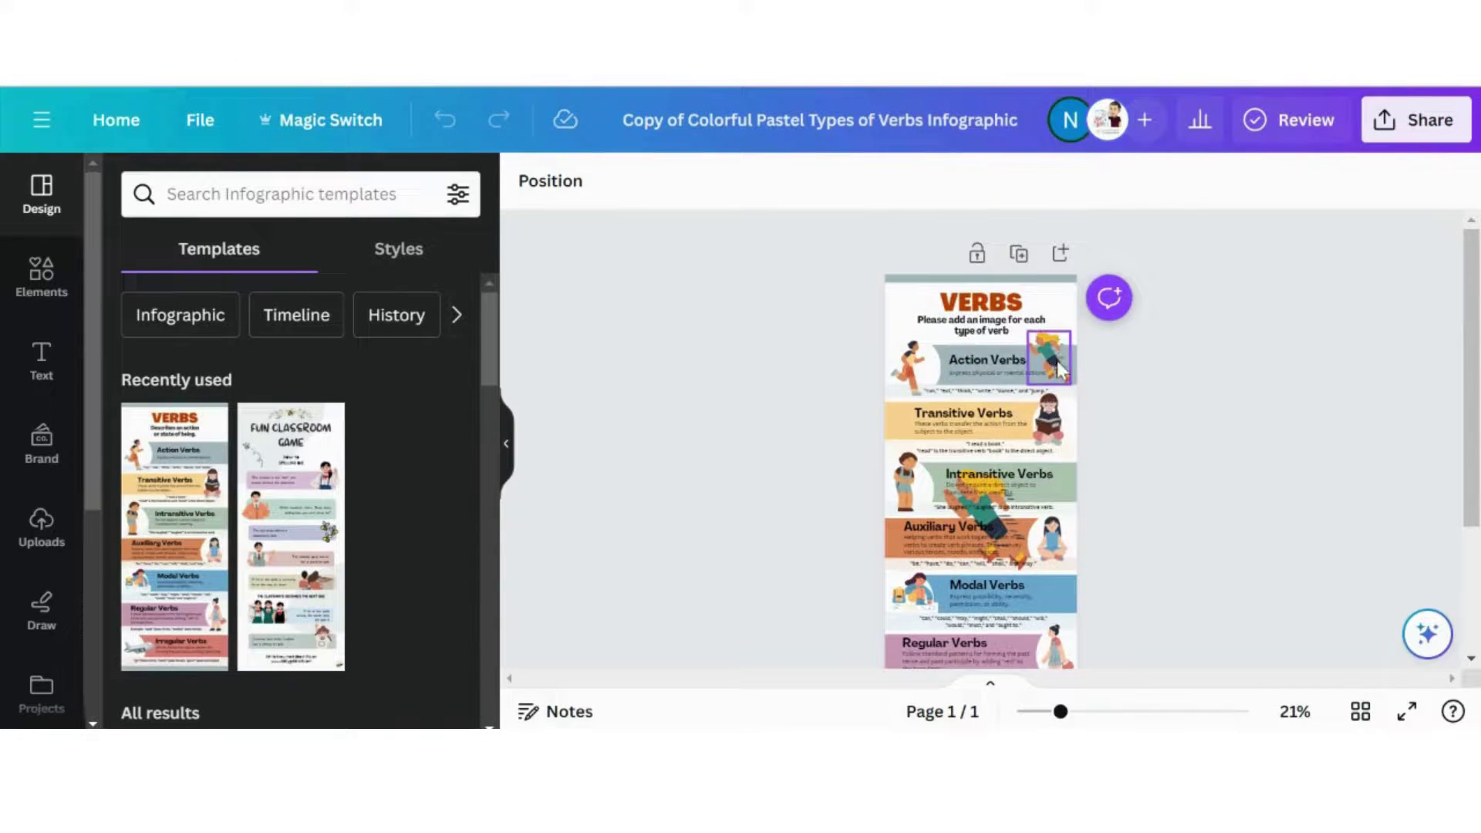
Post the comment 'Don't forget to add images to the whole infographic!' on the design.
{"action": "left_click", "coordinate": [1110, 299]}
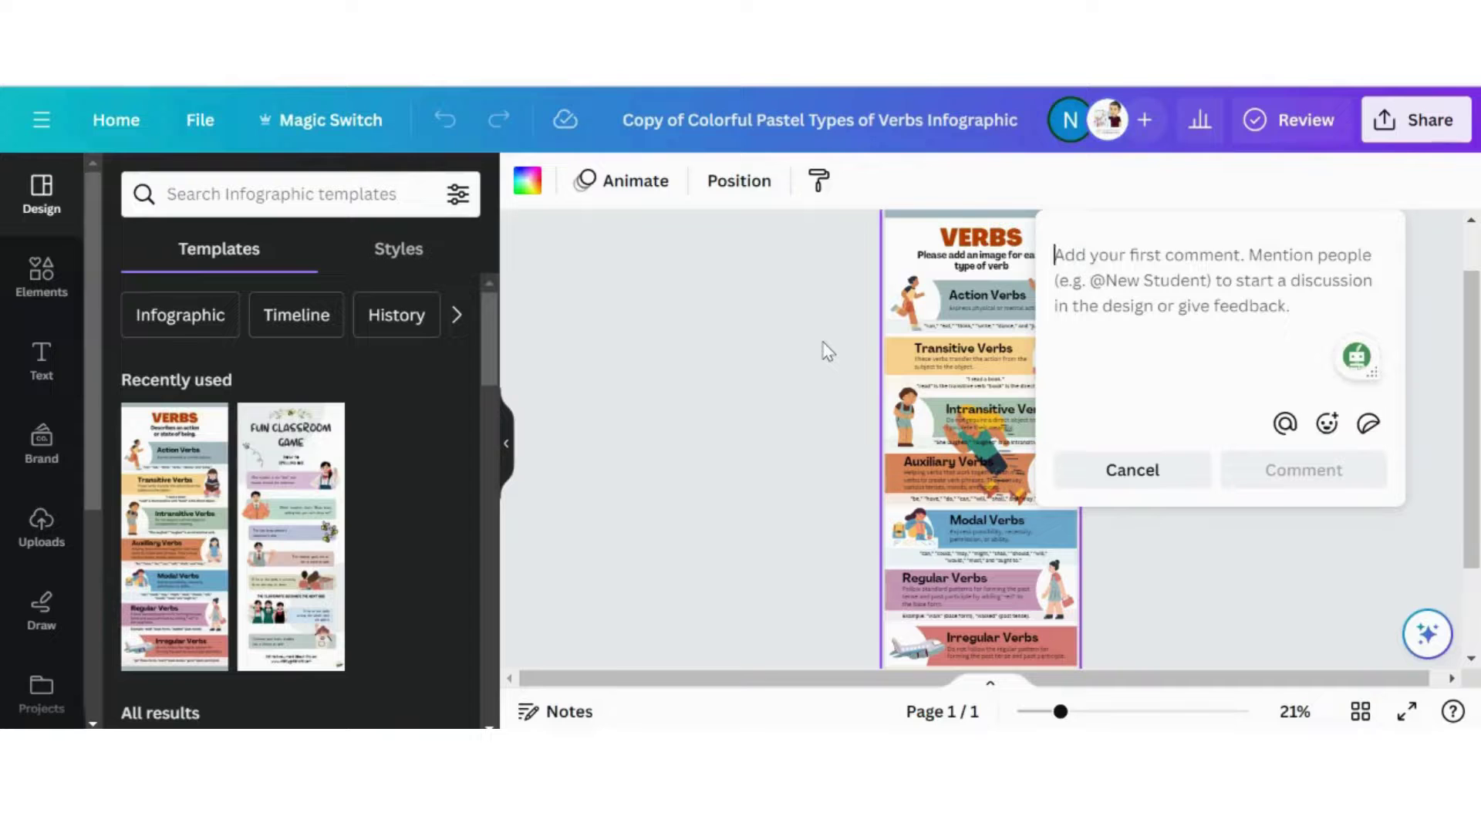
{"action": "type", "text": "Don't forget to in"}
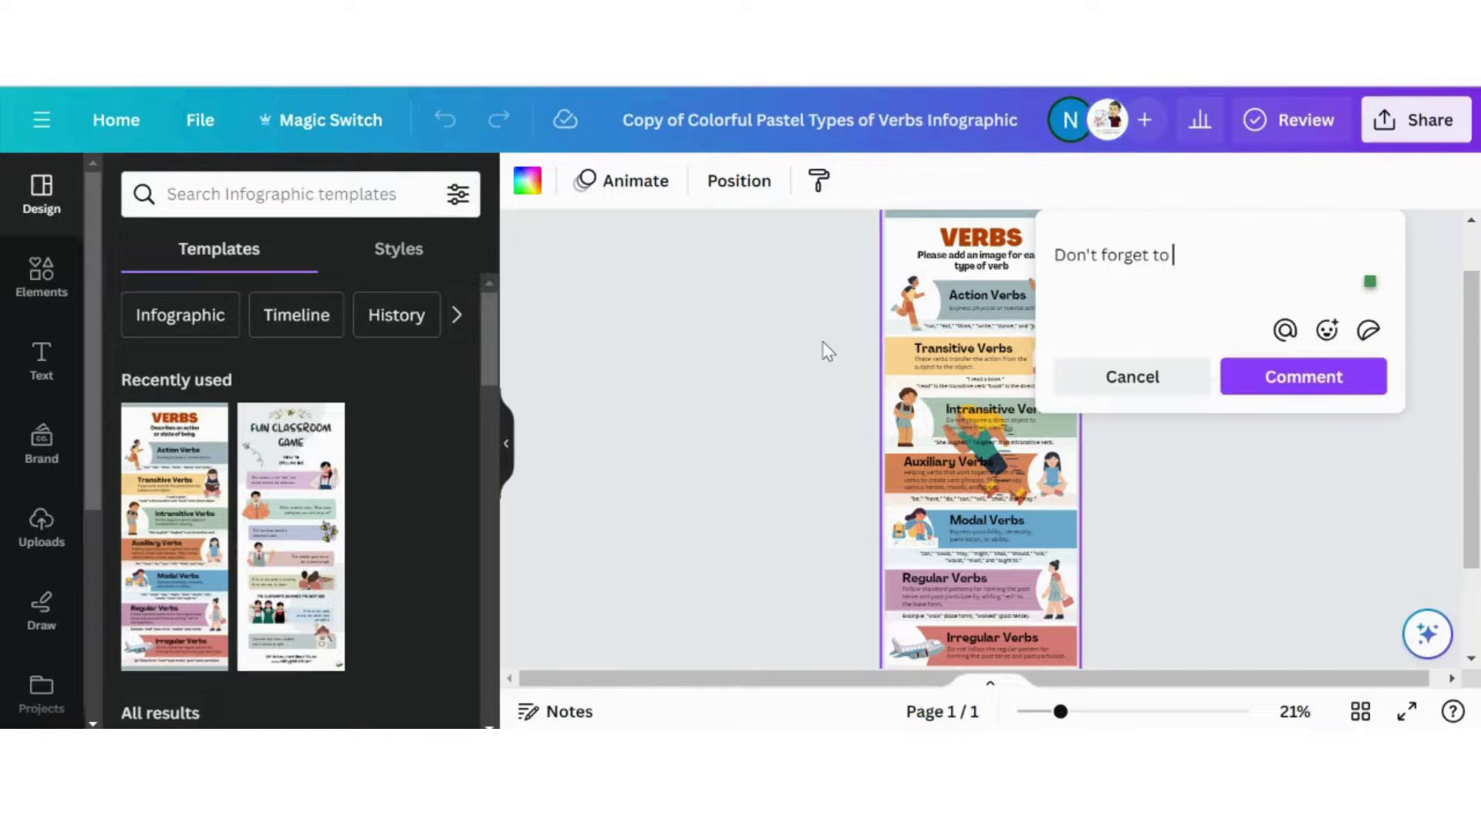
{"action": "key", "text": "BackSpace"}
{"action": "key", "text": "BackSpace"}
{"action": "type", "text": "add an image"}
{"action": "key", "text": "BackSpace"}
{"action": "key", "text": "BackSpace"}
{"action": "key", "text": "BackSpace"}
{"action": "key", "text": "BackSpace"}
{"action": "key", "text": "BackSpace"}
{"action": "type", "text": "d images to the "}
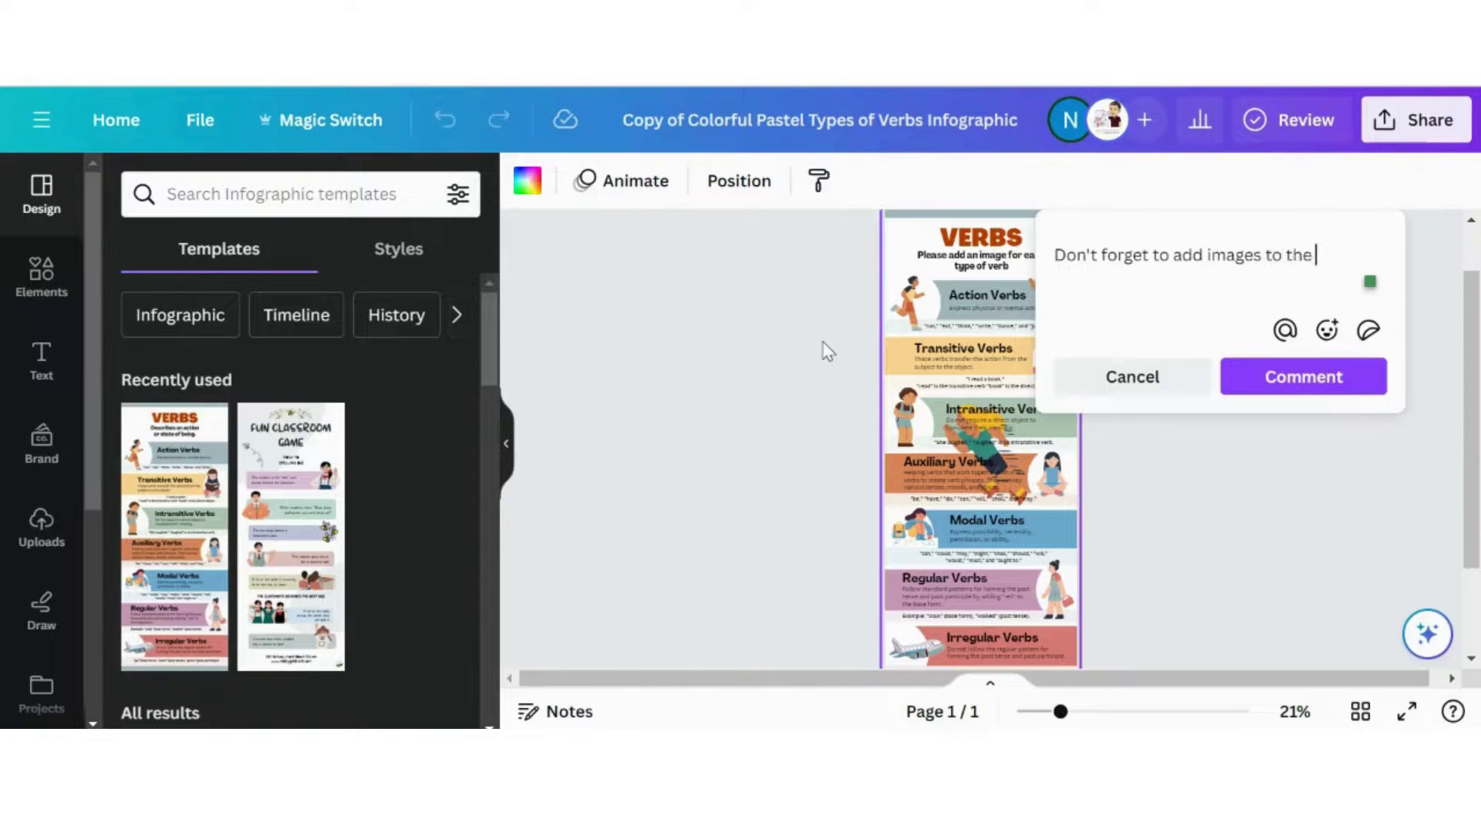
{"action": "type", "text": "whole infogra"}
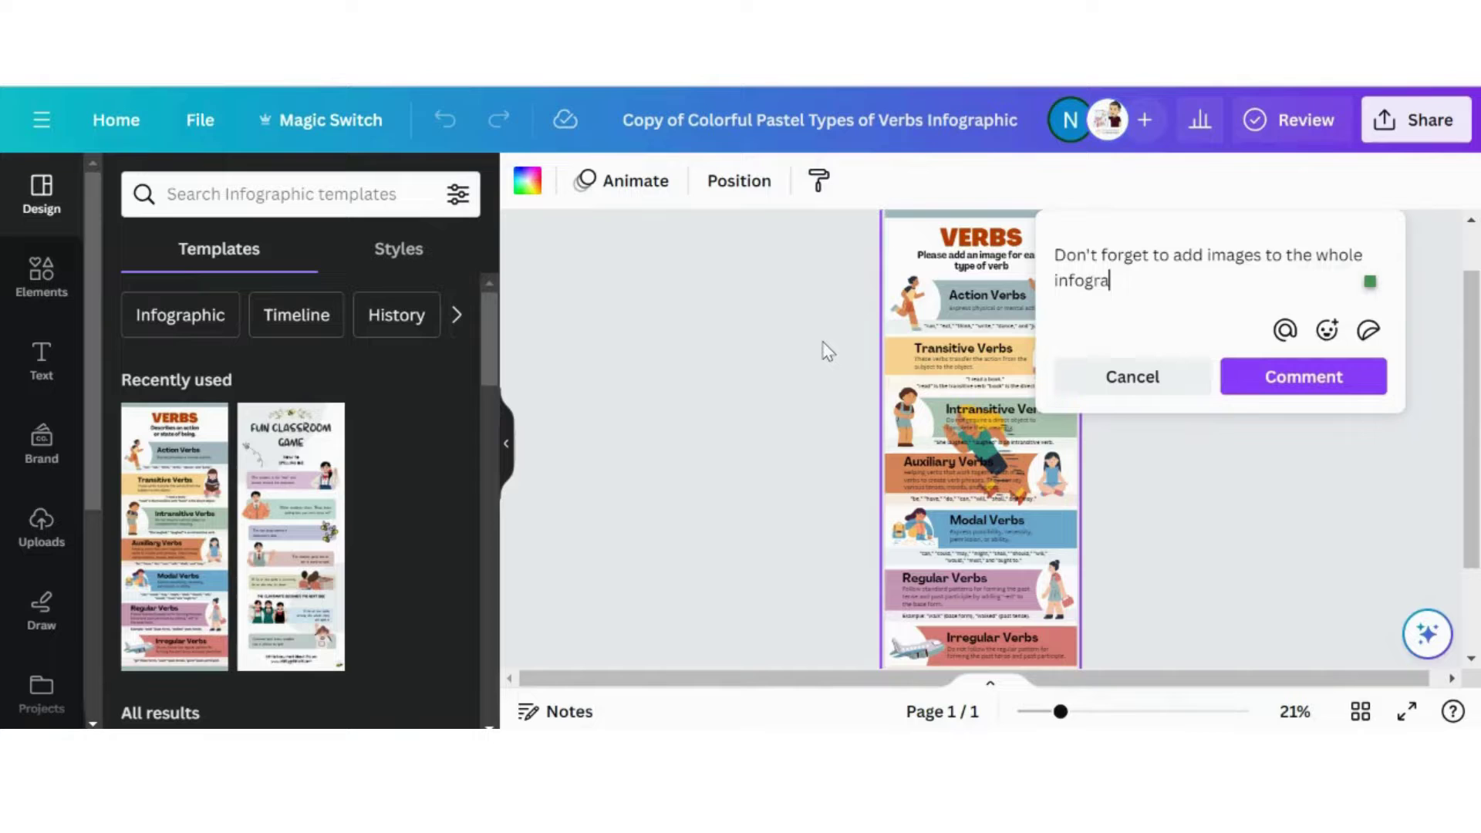
{"action": "type", "text": "phic!"}
{"action": "left_click", "coordinate": [1326, 378]}
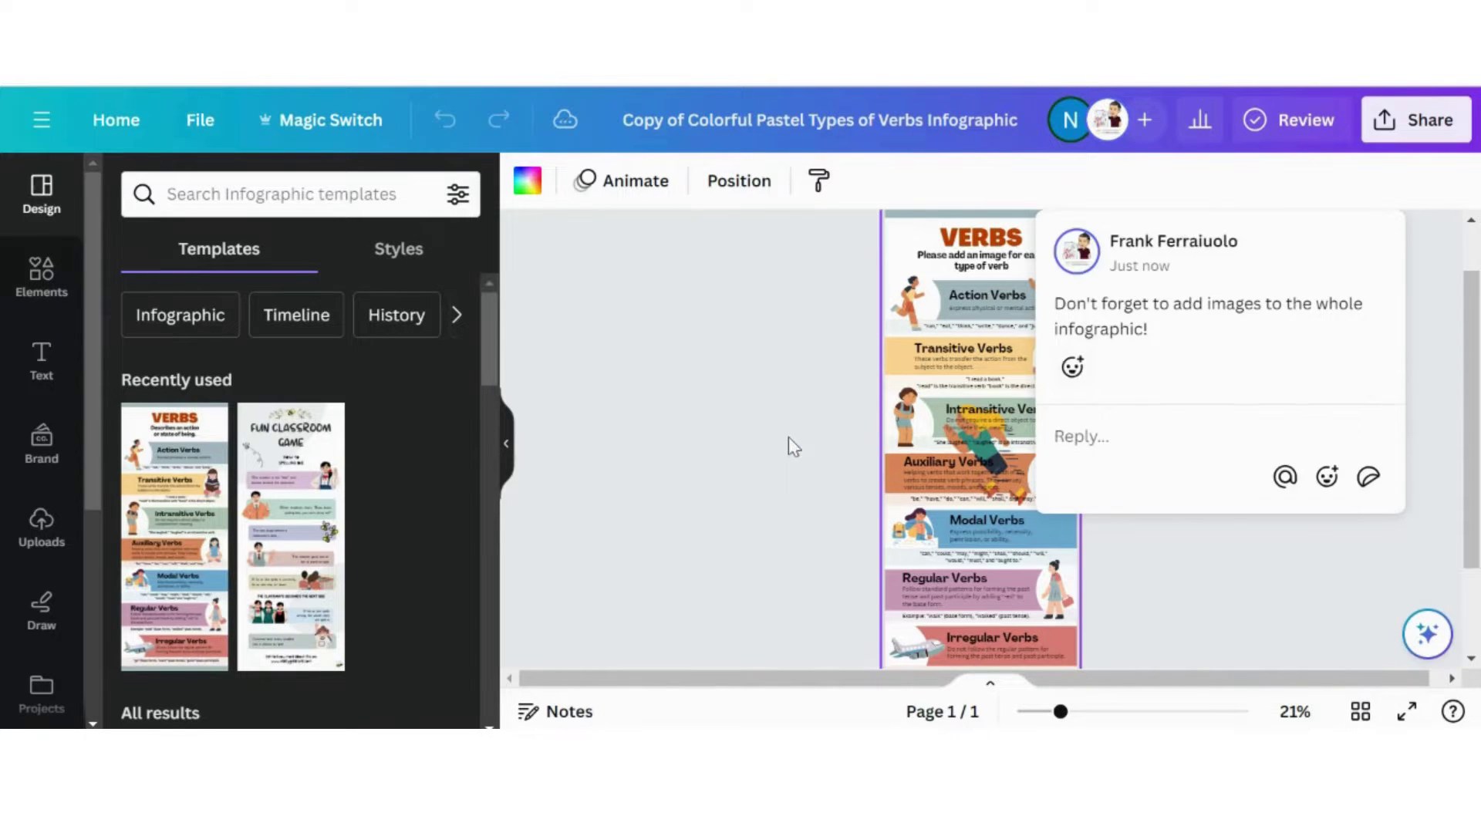
{"action": "left_click", "coordinate": [757, 431]}
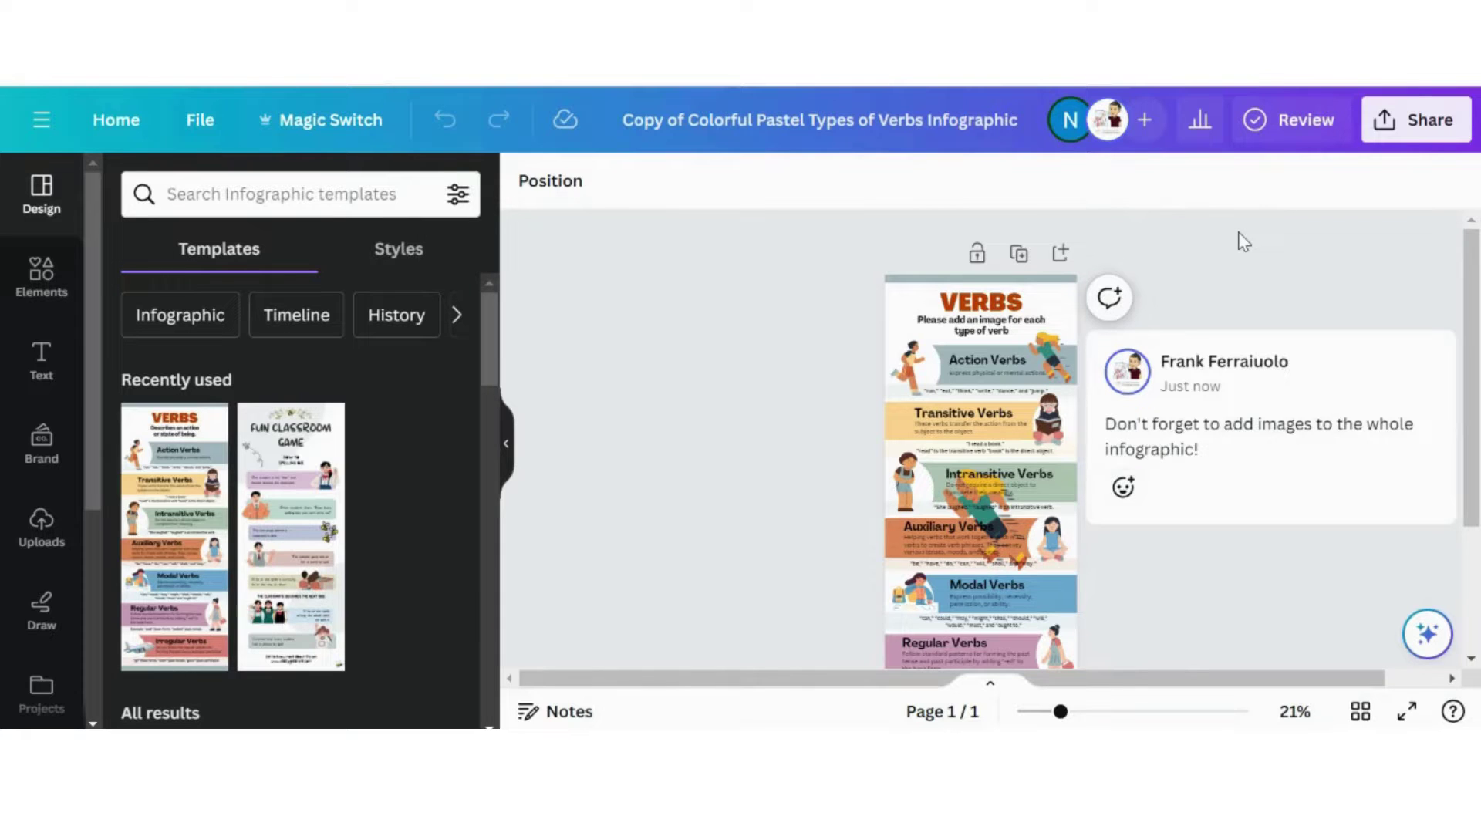
Approve the student's submission from the Review panel and acknowledge the confirmation.
{"action": "left_click", "coordinate": [1296, 135]}
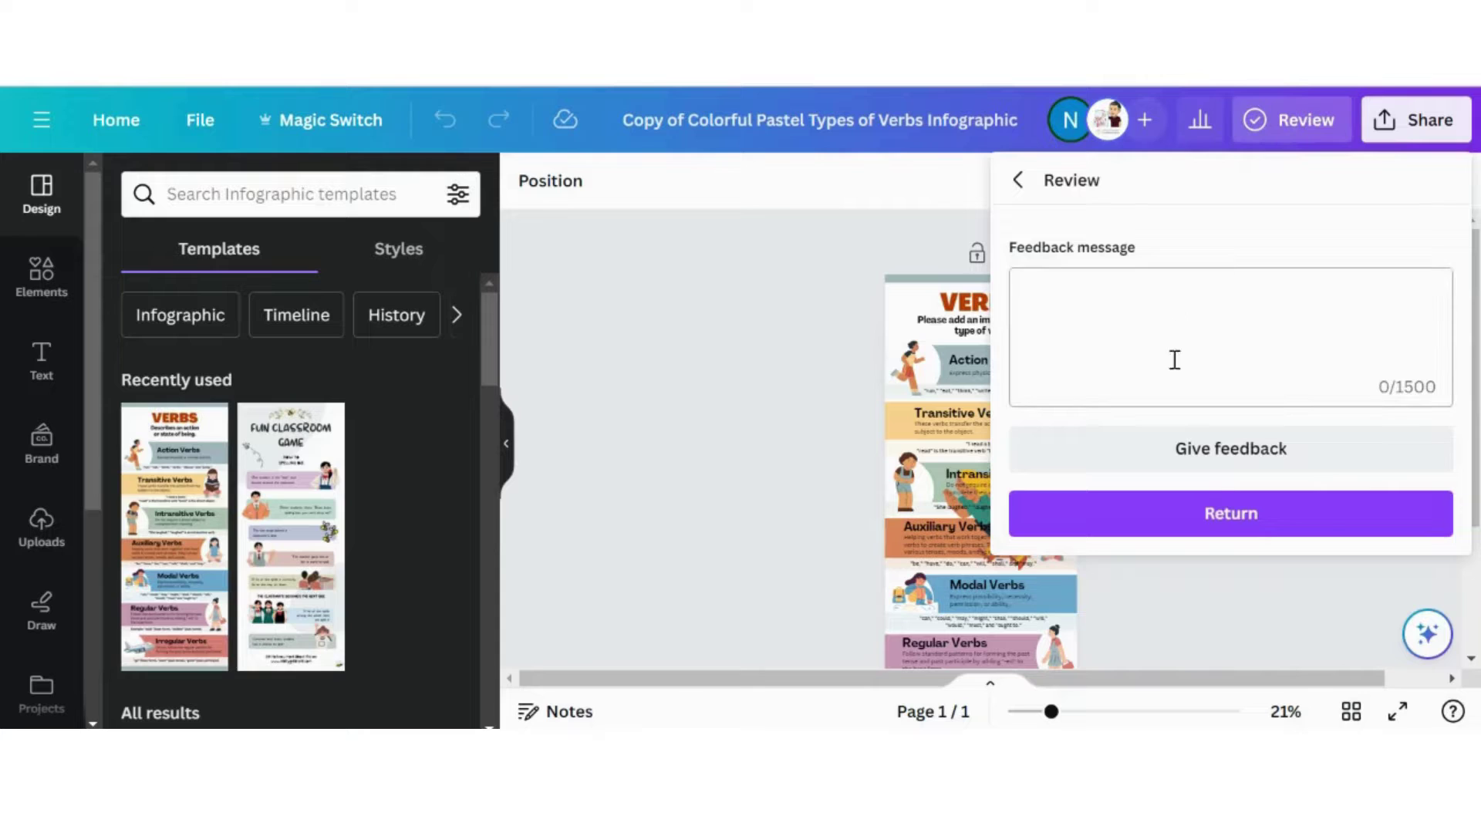
{"action": "left_click", "coordinate": [1217, 531]}
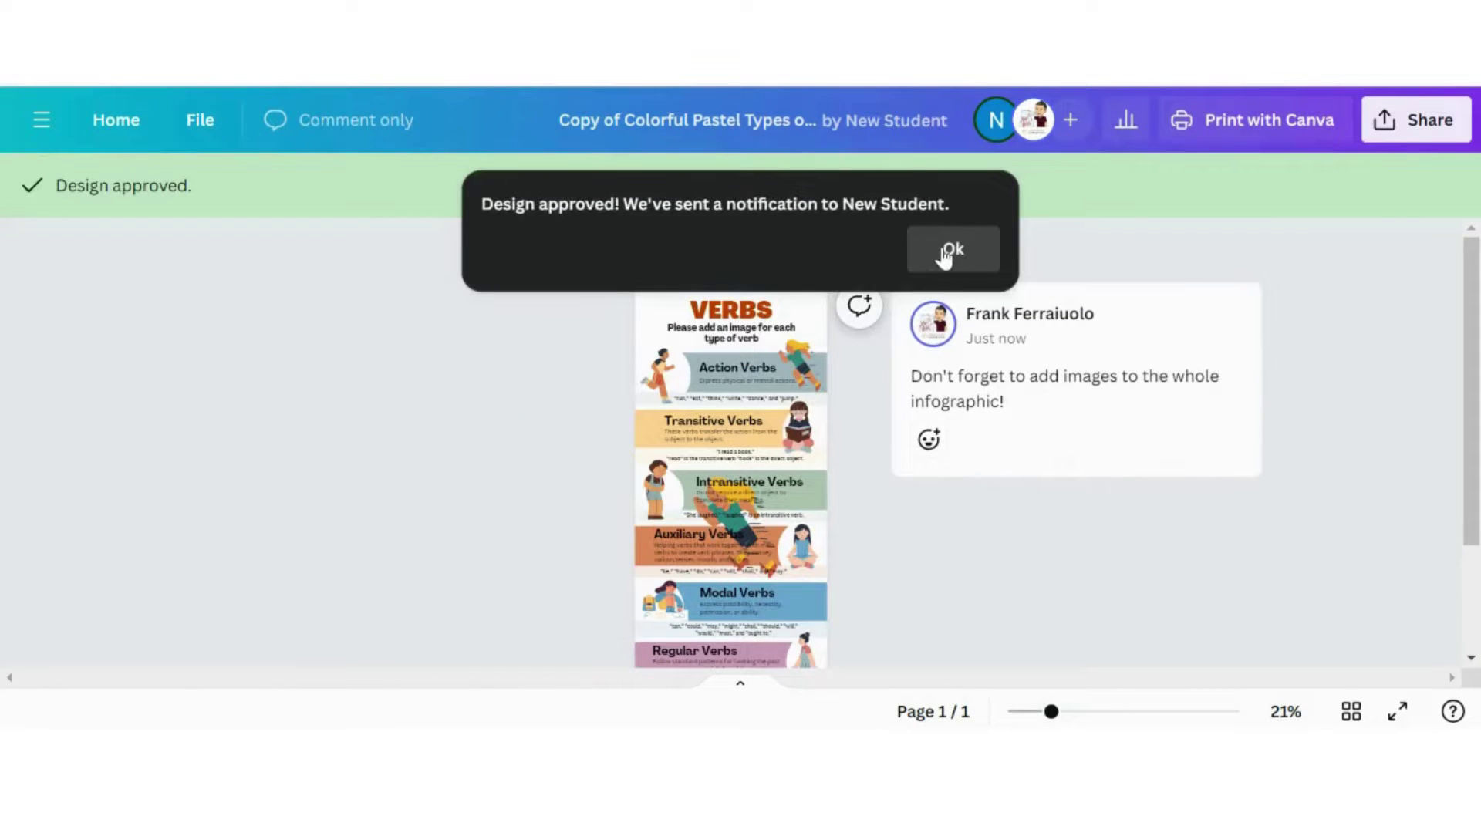
{"action": "left_click", "coordinate": [944, 254]}
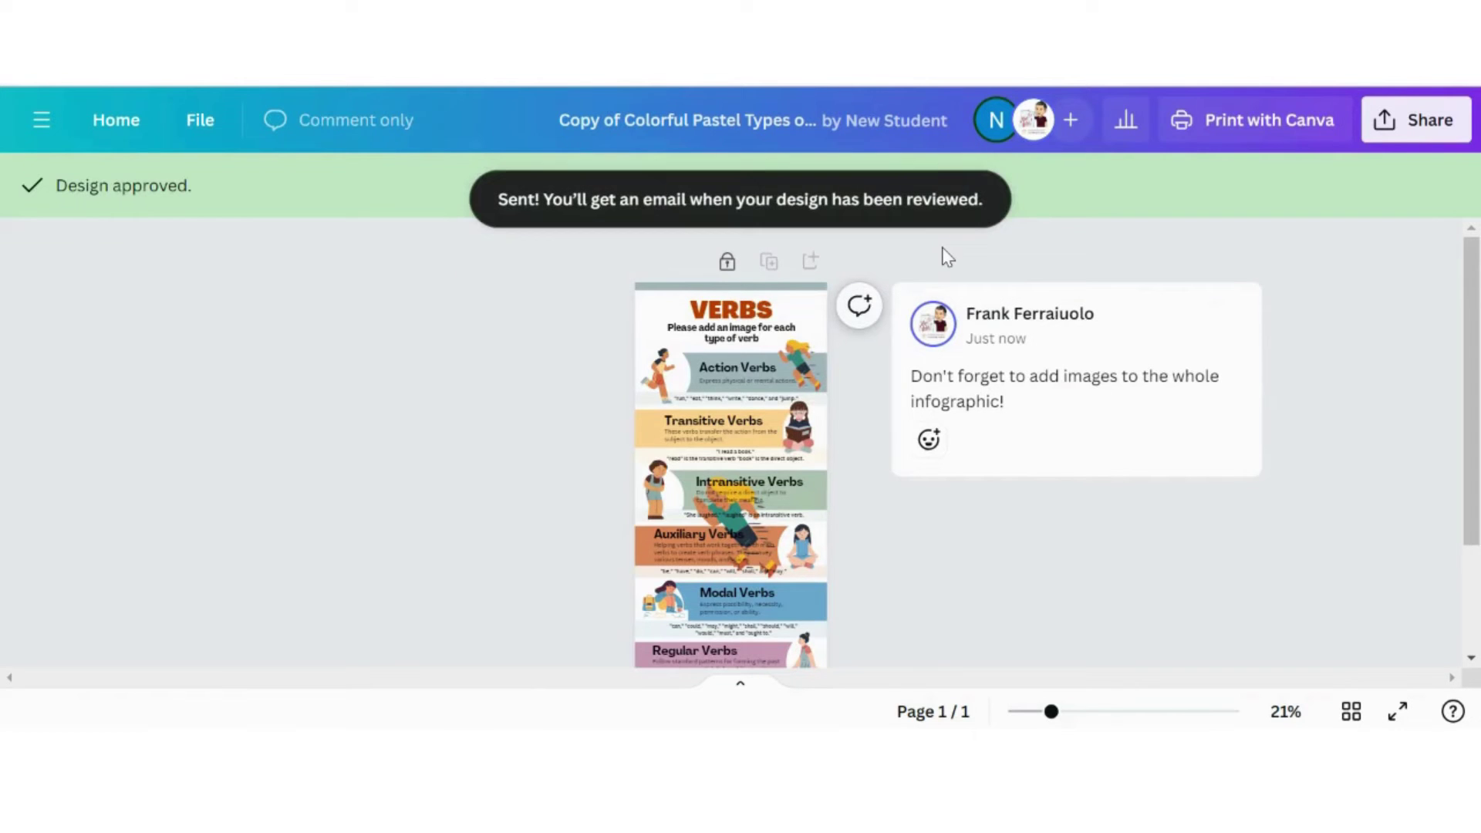